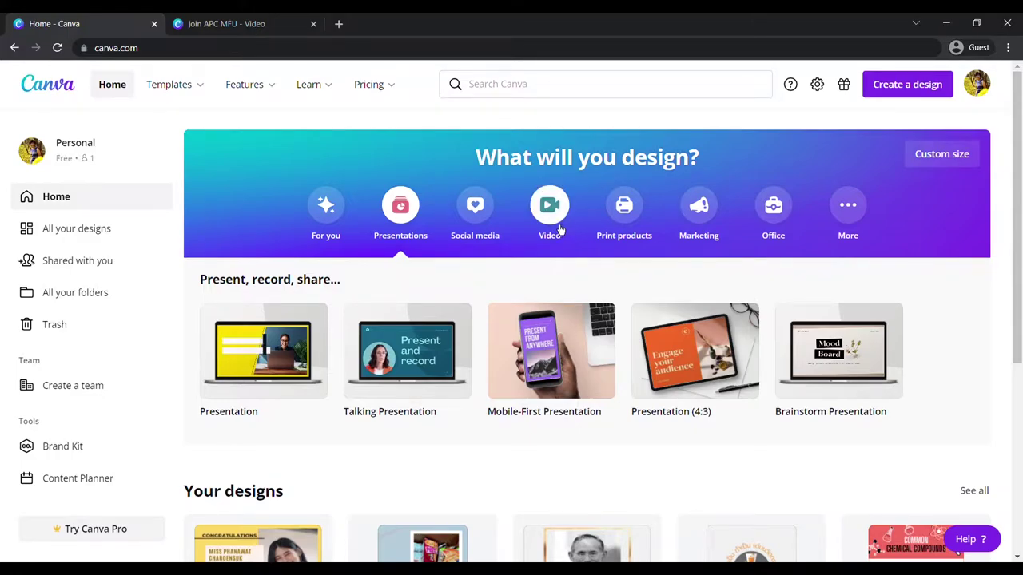
- Create a blank Video design and browse the uploaded videos for the campus clips
left_click(560, 230)
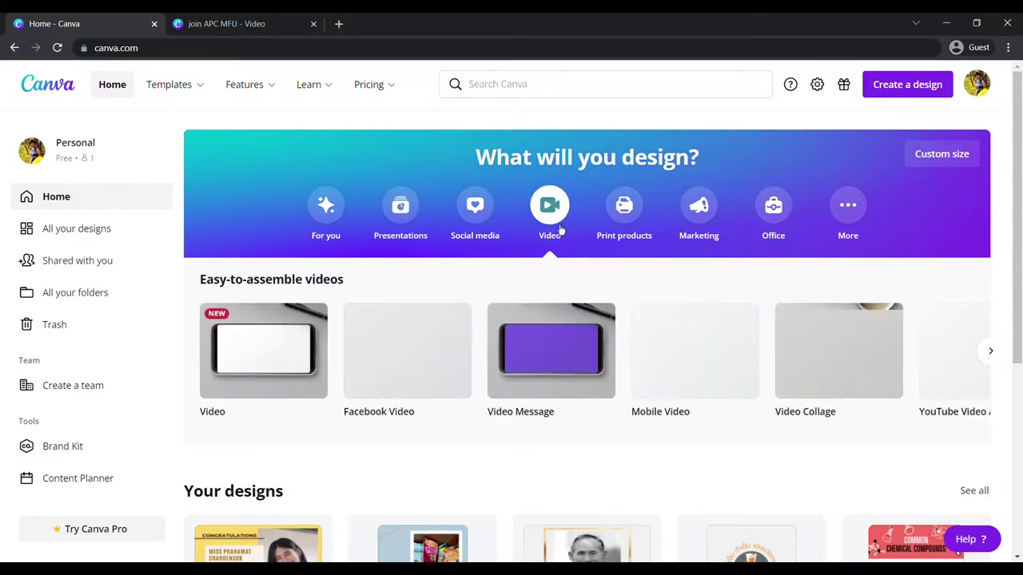
left_click(286, 355)
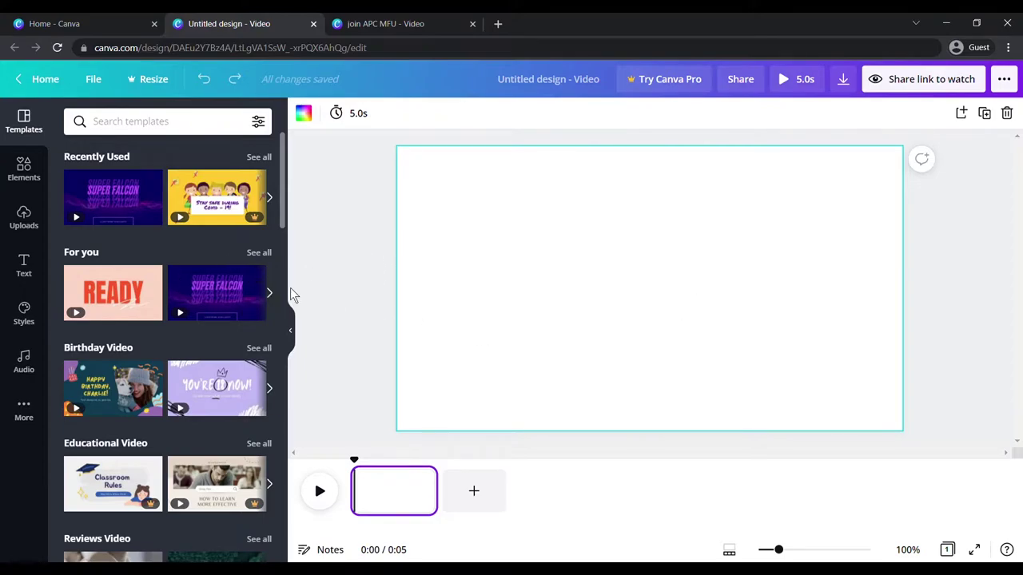
left_click(30, 233)
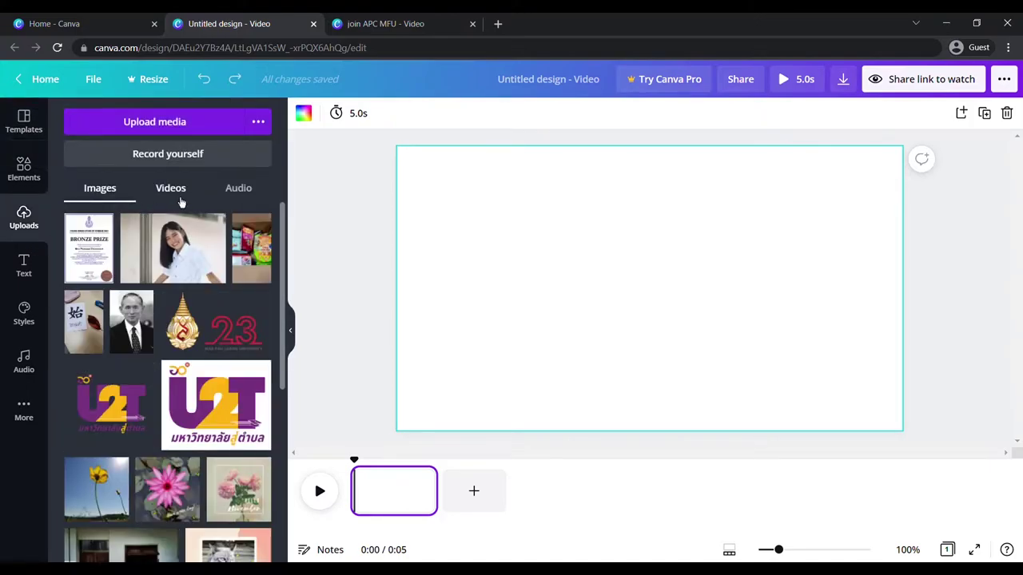
left_click(180, 201)
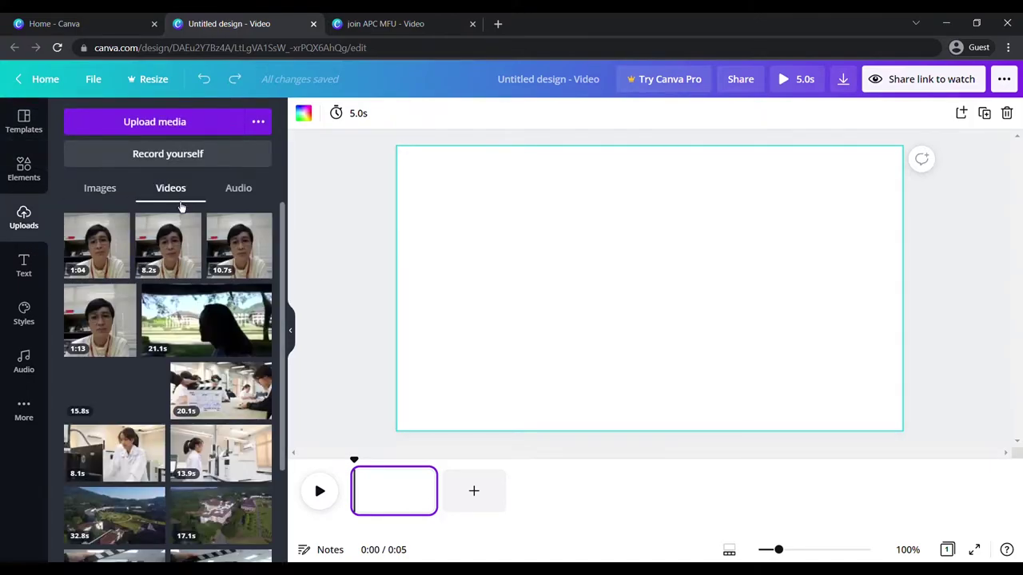
scroll(160, 328, "down", 3)
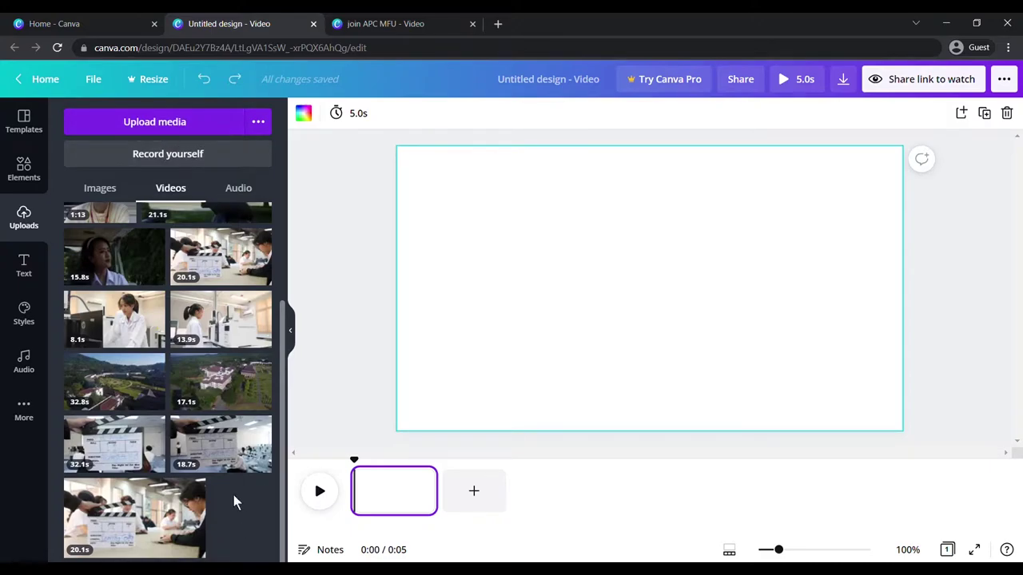
- Add the 32.8-second aerial campus clip to the empty first page and trim both of its ends to a length of 8.4 seconds
mouse_move(110, 385)
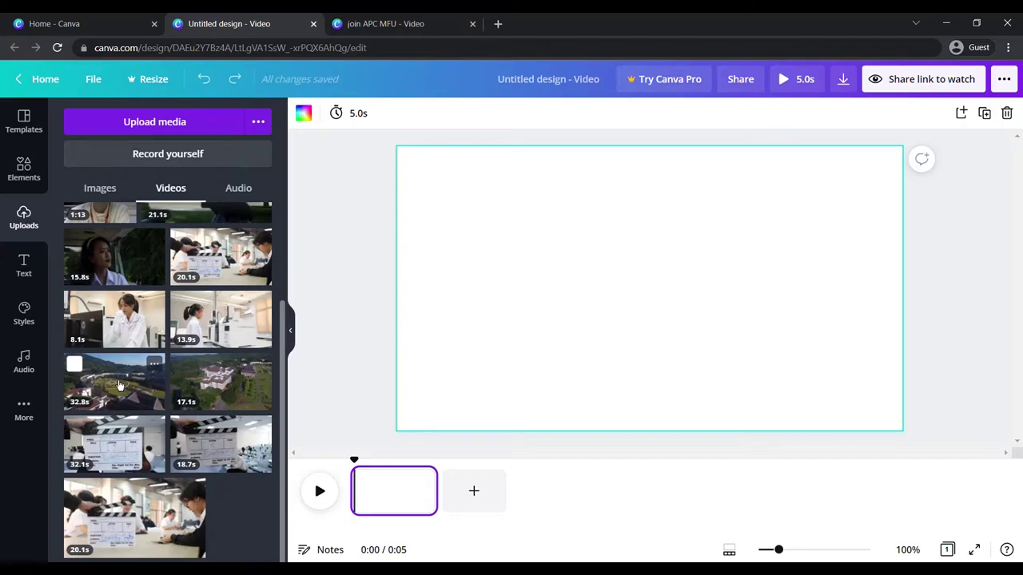
left_click_drag(119, 386, 397, 487)
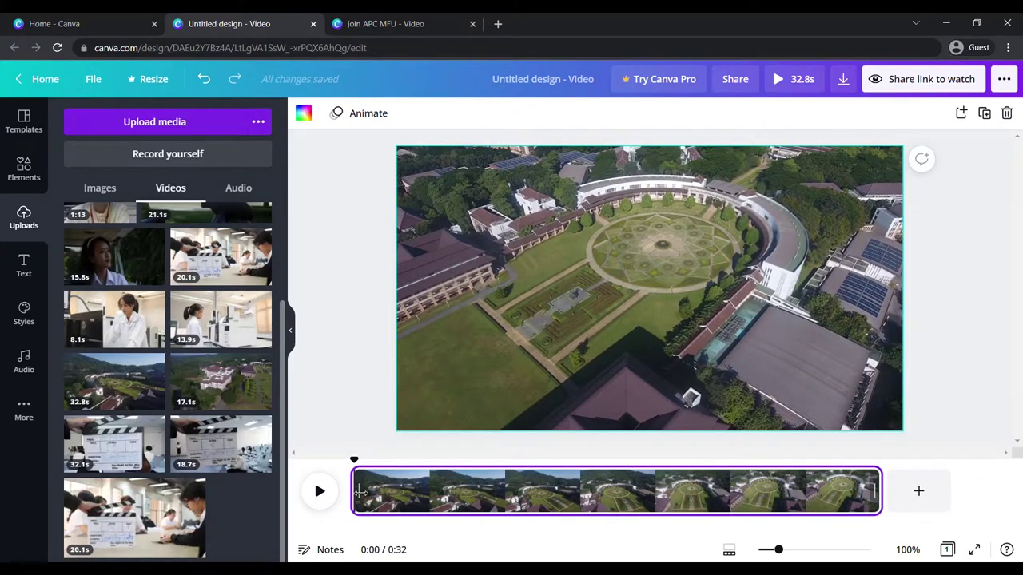
left_click_drag(361, 493, 655, 507)
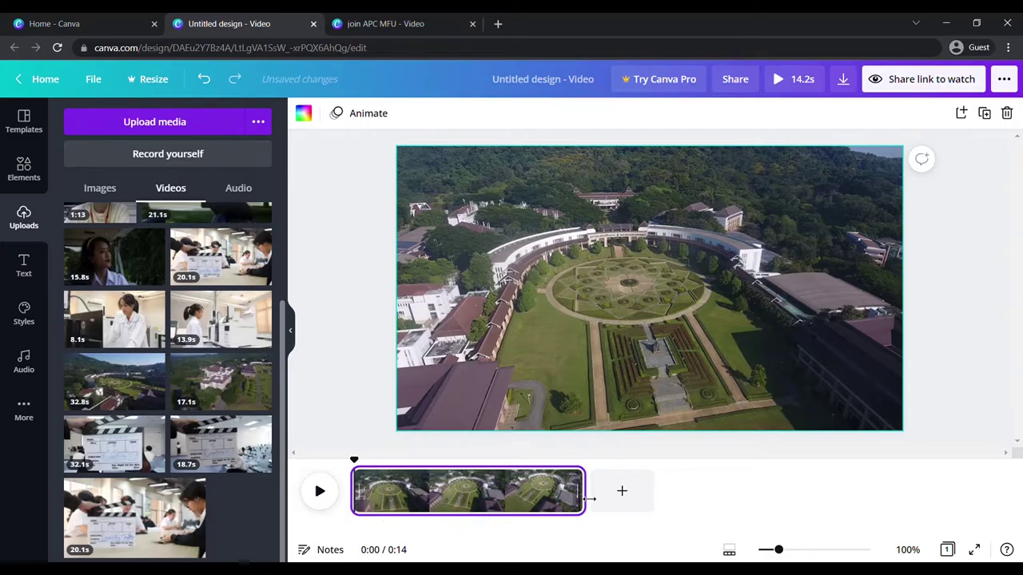
left_click_drag(589, 499, 490, 506)
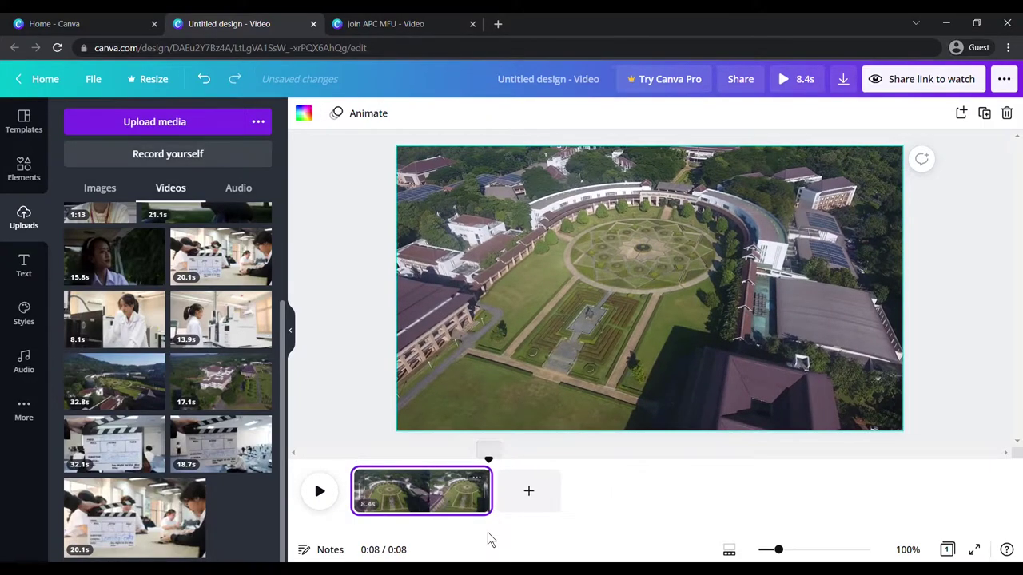
- Play the trimmed aerial clip from its beginning
left_click_drag(489, 464, 362, 474)
left_click(331, 505)
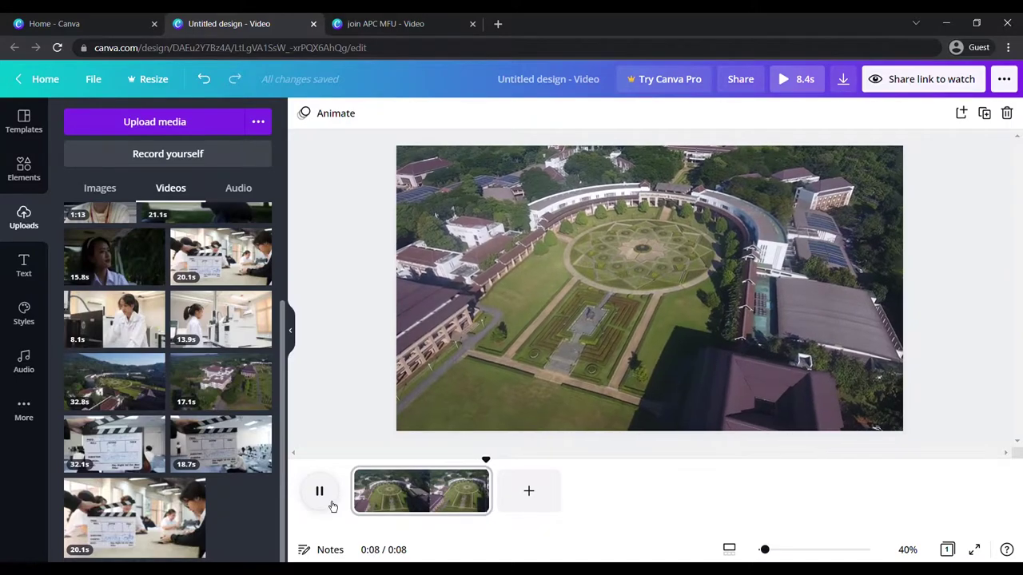
left_click(446, 426)
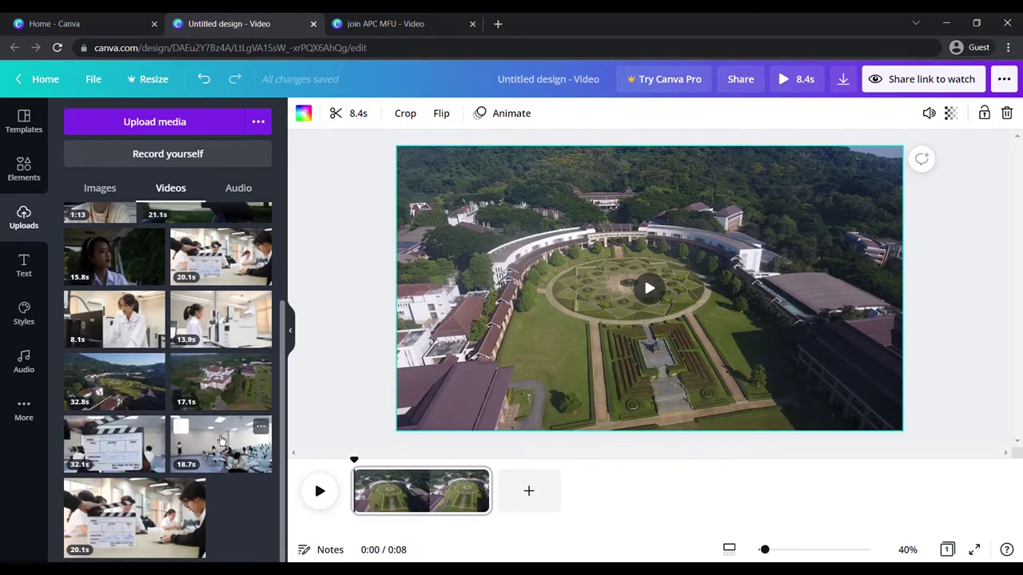
- Add the 18.7-second classroom clip as the second page and mute its sound
left_click_drag(206, 442, 546, 503)
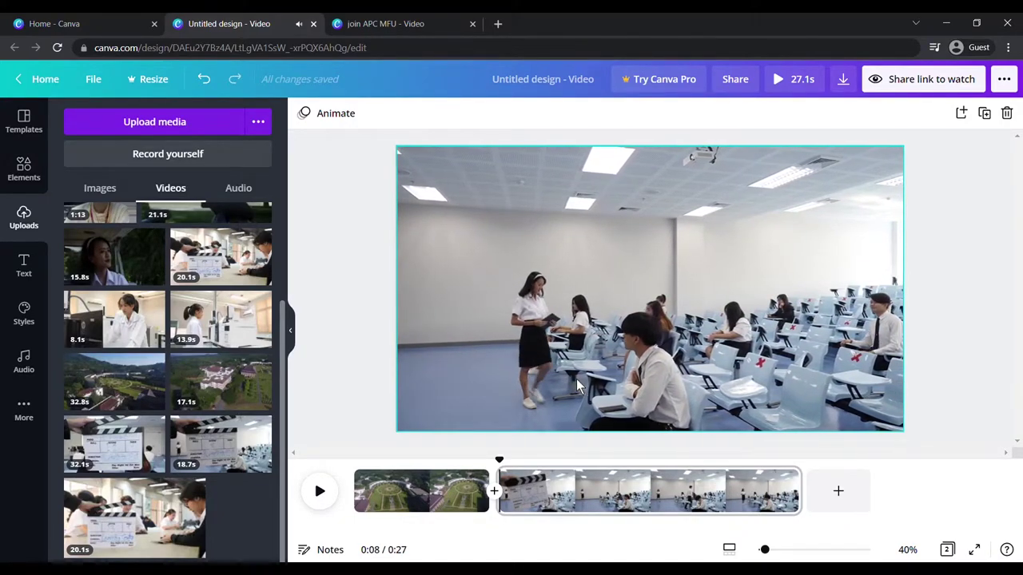
left_click(500, 259)
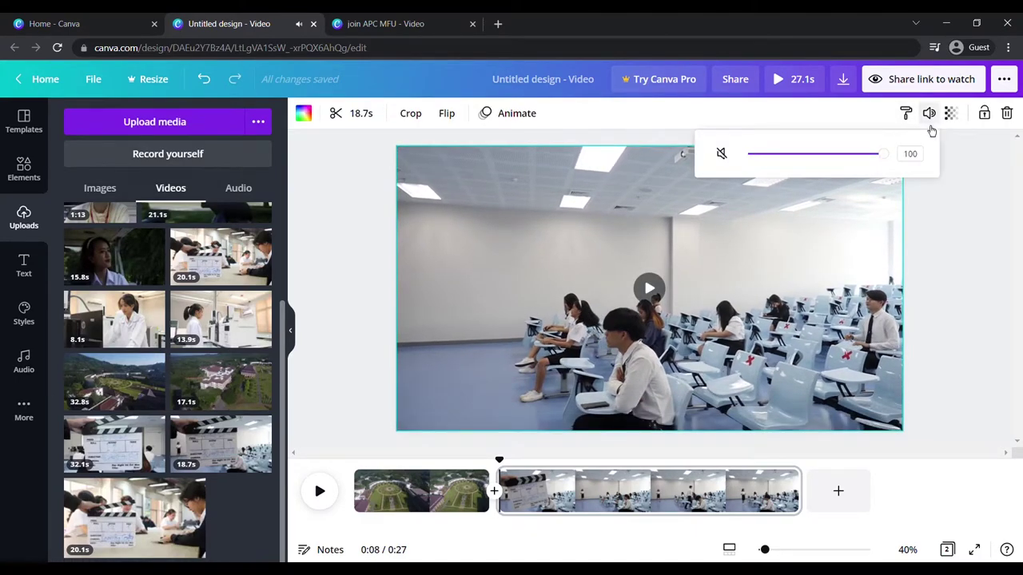
left_click(722, 154)
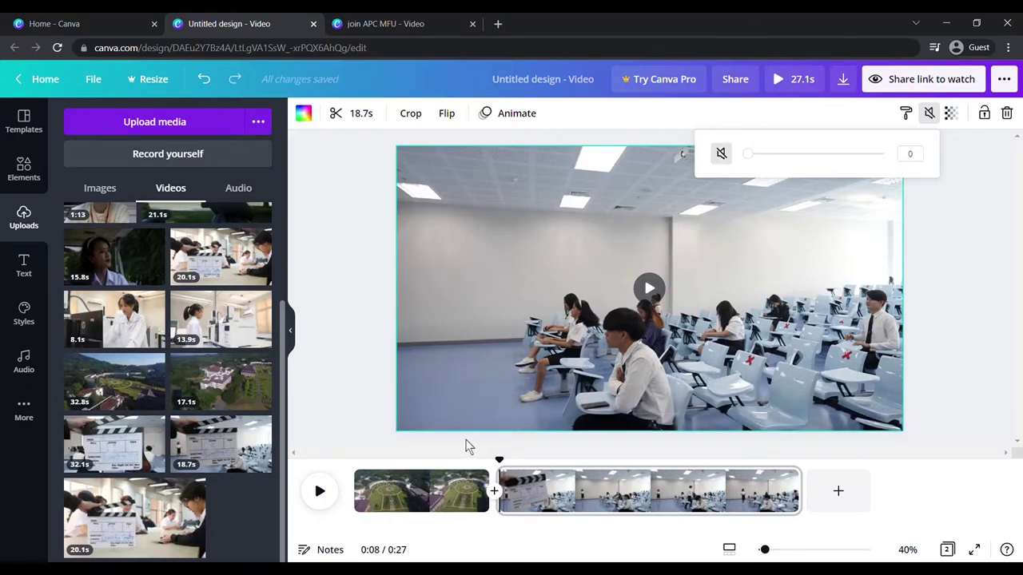
left_click(466, 456)
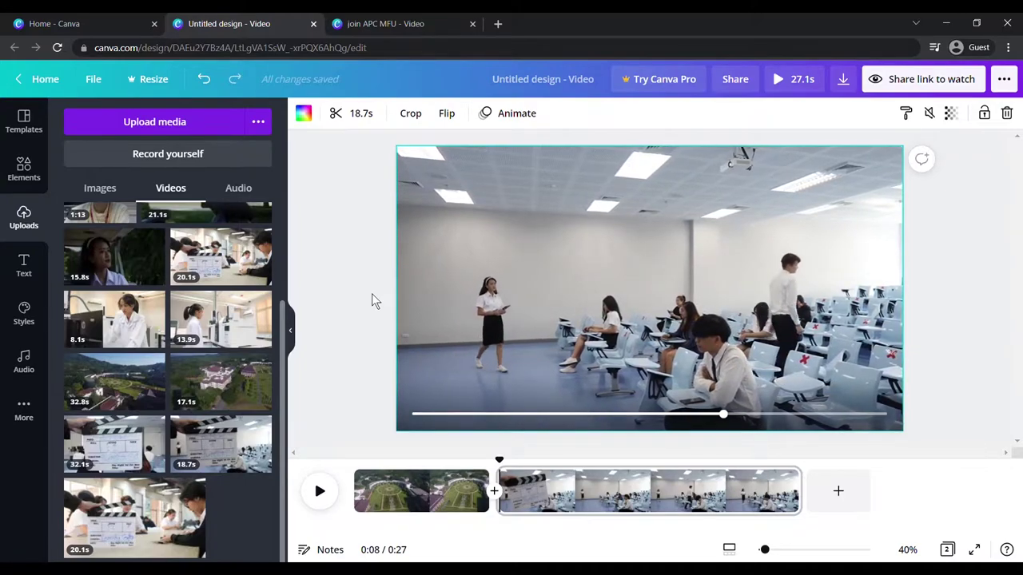
- Adjust the classroom clip's volume level and mute the clip again
mouse_move(649, 289)
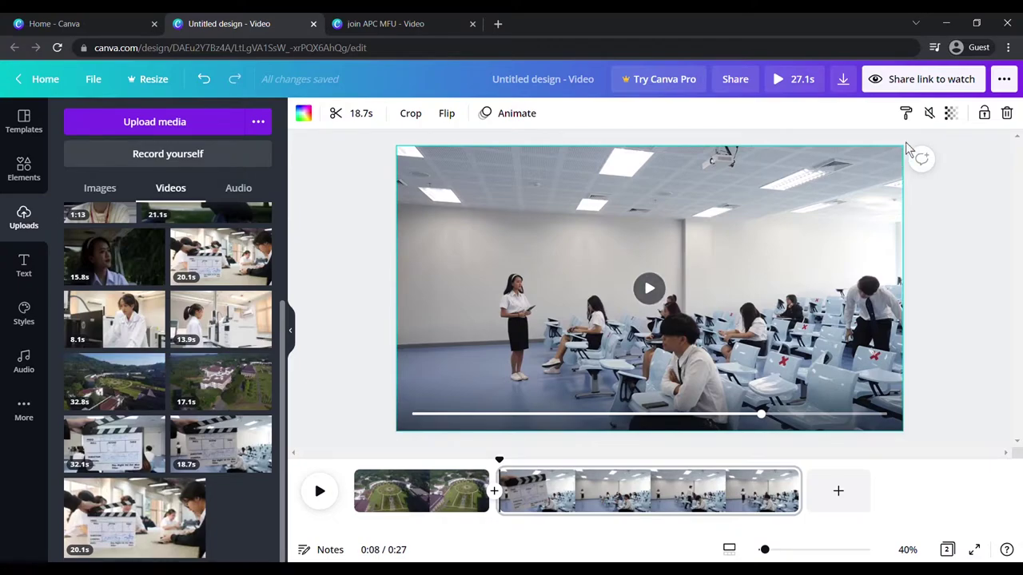
left_click(929, 112)
left_click_drag(863, 152, 743, 166)
left_click(721, 157)
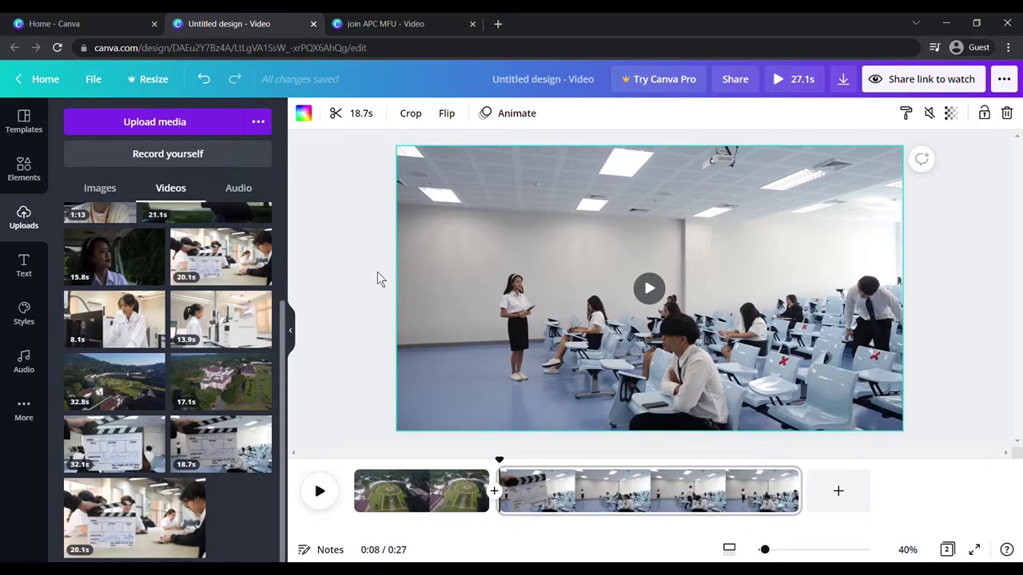
- Trim the clapperboard off the start of the classroom clip, leaving 14.3 seconds, and preview the clip
left_click(516, 489)
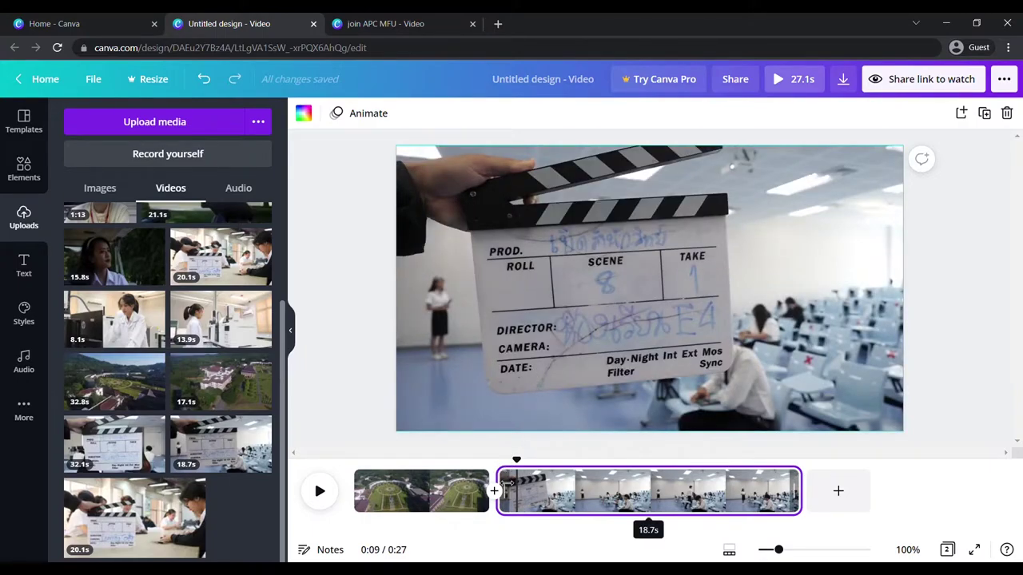
left_click_drag(509, 486, 575, 487)
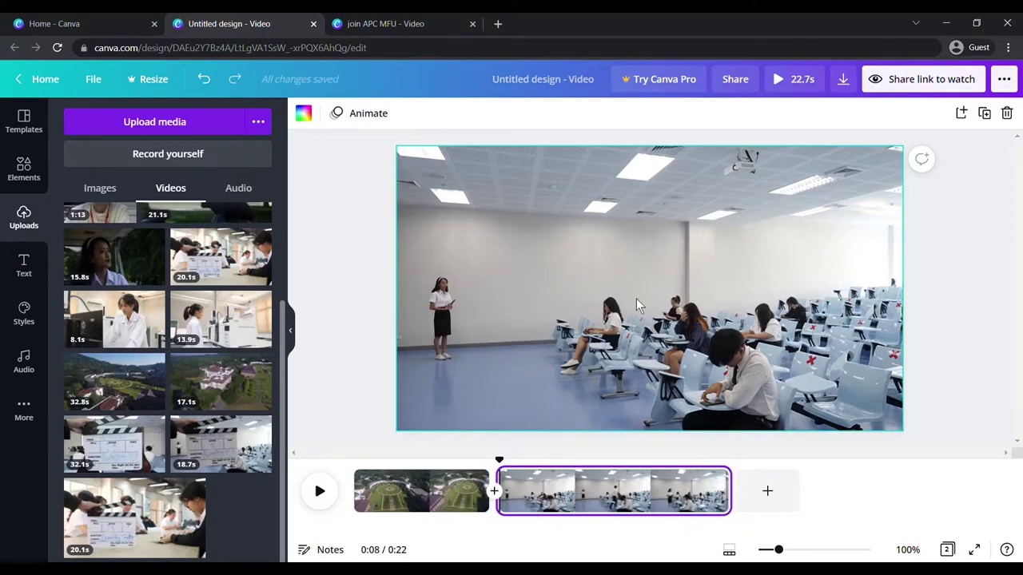
left_click(557, 352)
left_click(649, 304)
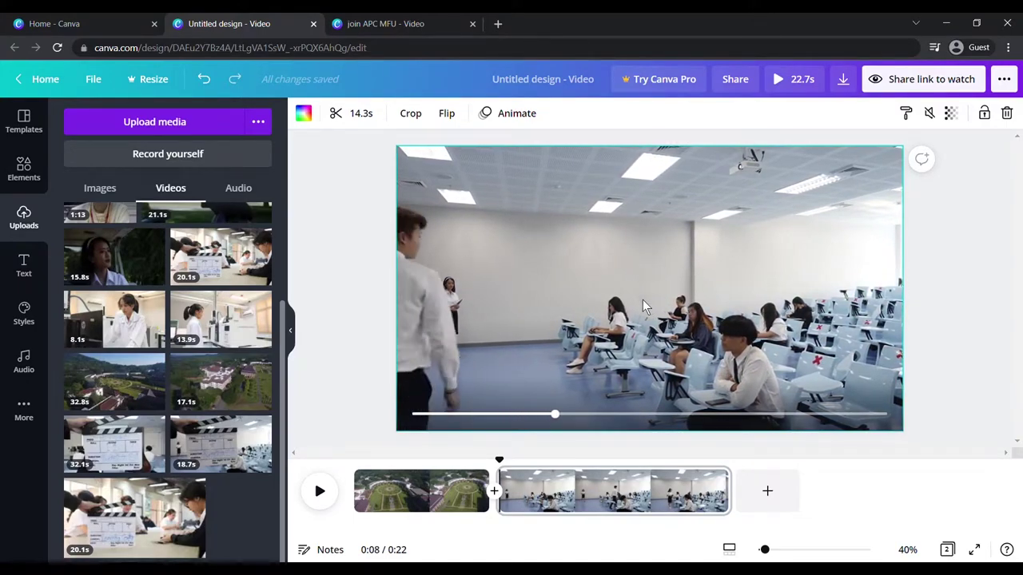
left_click(642, 299)
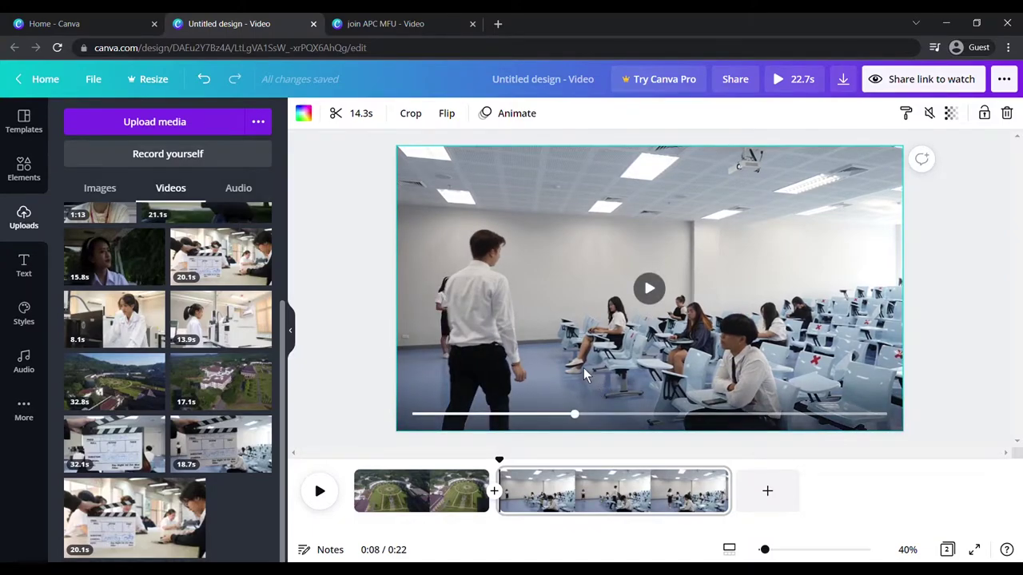
- Shorten the start of the classroom clip further to 10.6 seconds and play it through
left_click_drag(506, 487, 563, 487)
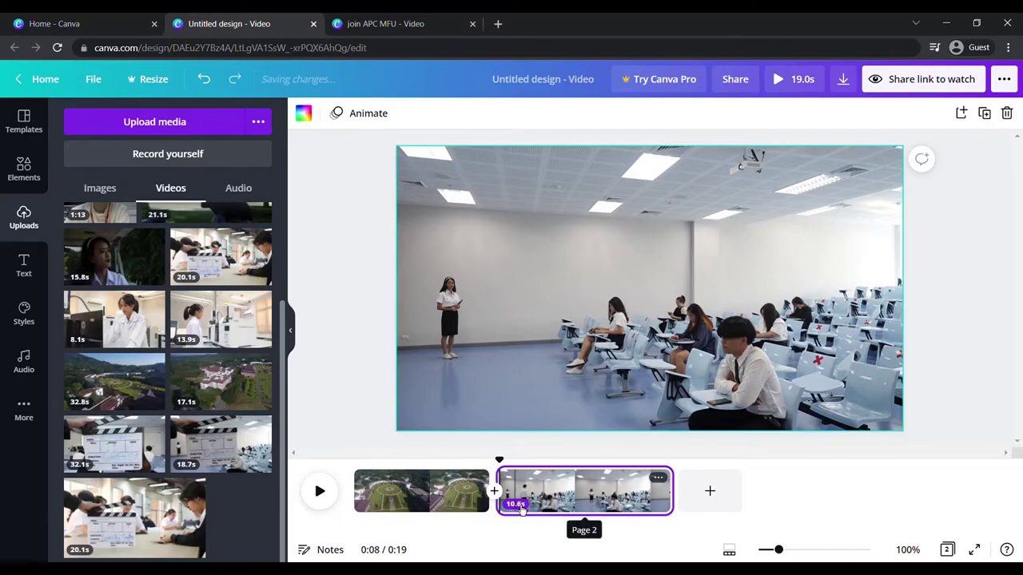
left_click(610, 349)
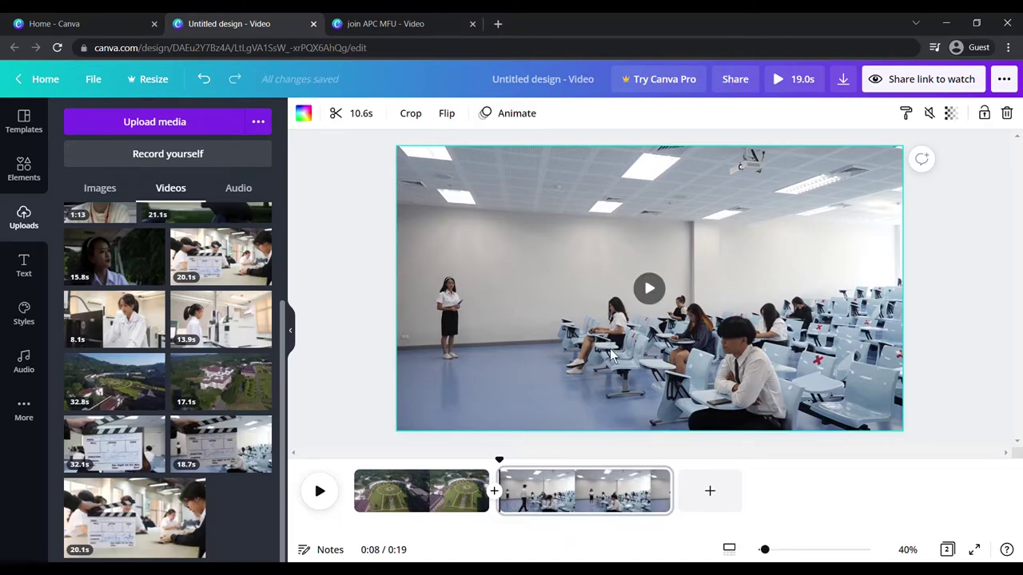
left_click(654, 294)
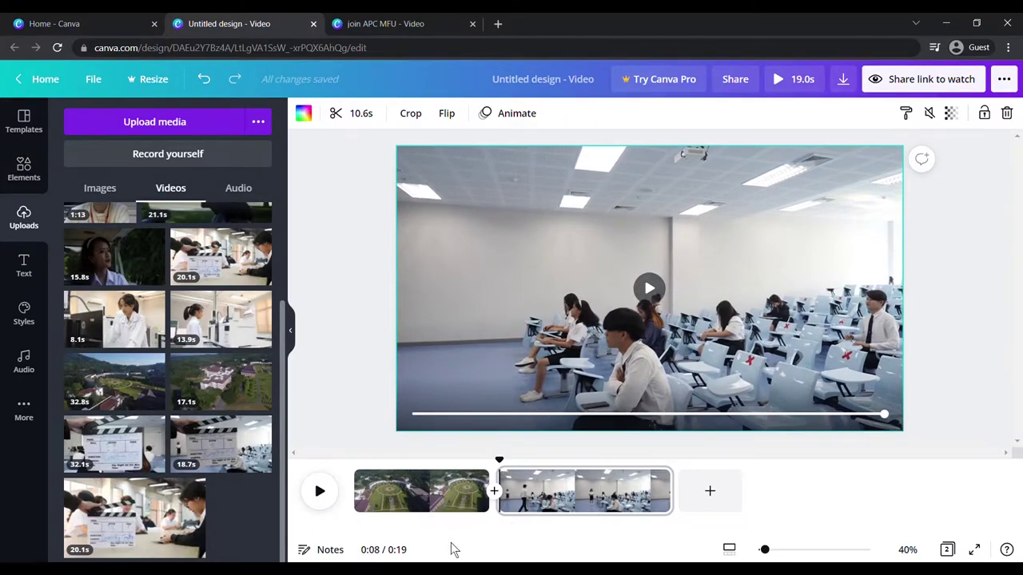
- Scrub the timeline across the aerial and classroom clips to review the joined sequence
left_click(376, 496)
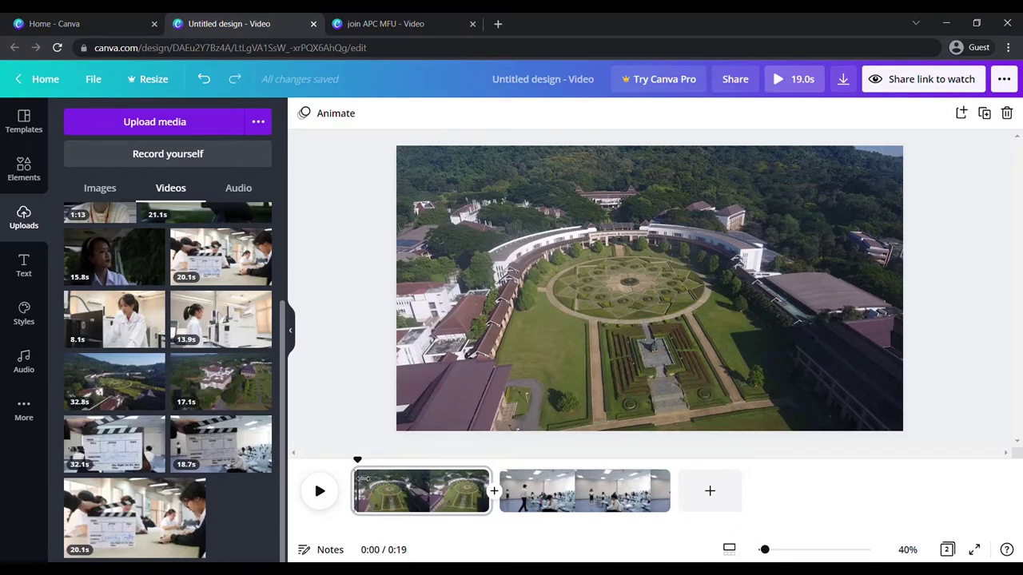
left_click_drag(361, 465, 665, 473)
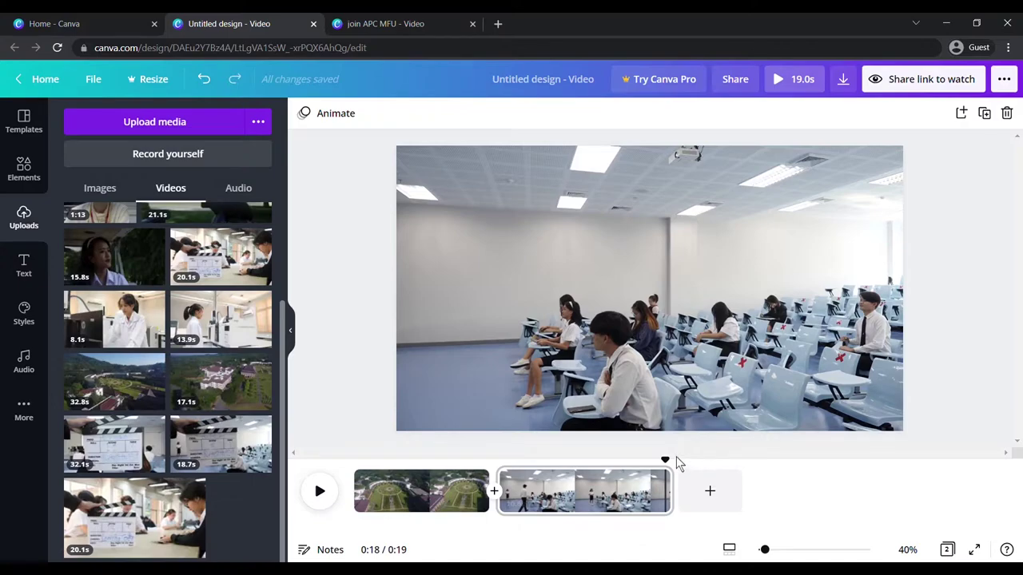
left_click_drag(668, 462, 611, 462)
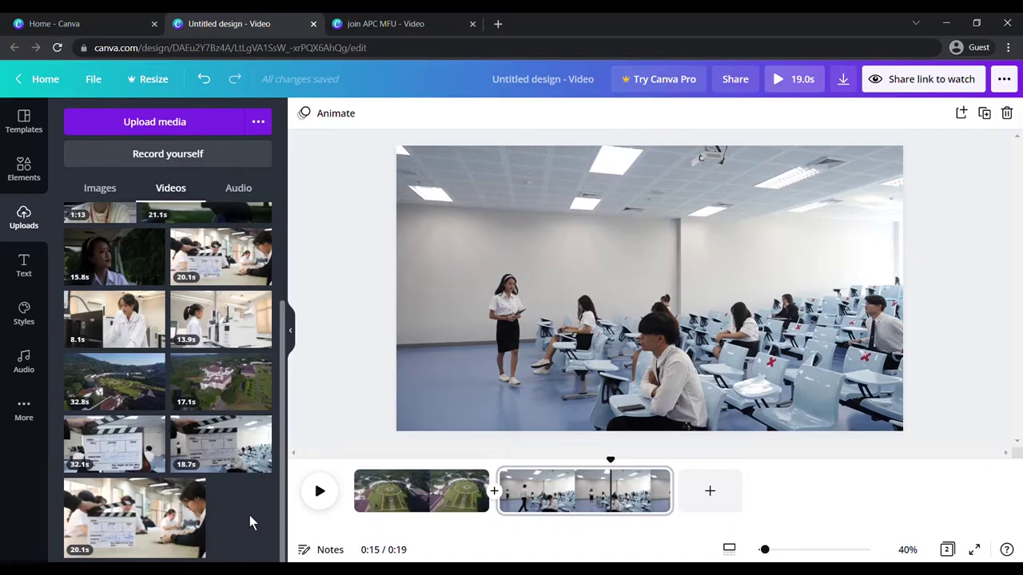
- Add the 20.1-second clip of students at a table as the third page and mute its sound
mouse_move(155, 499)
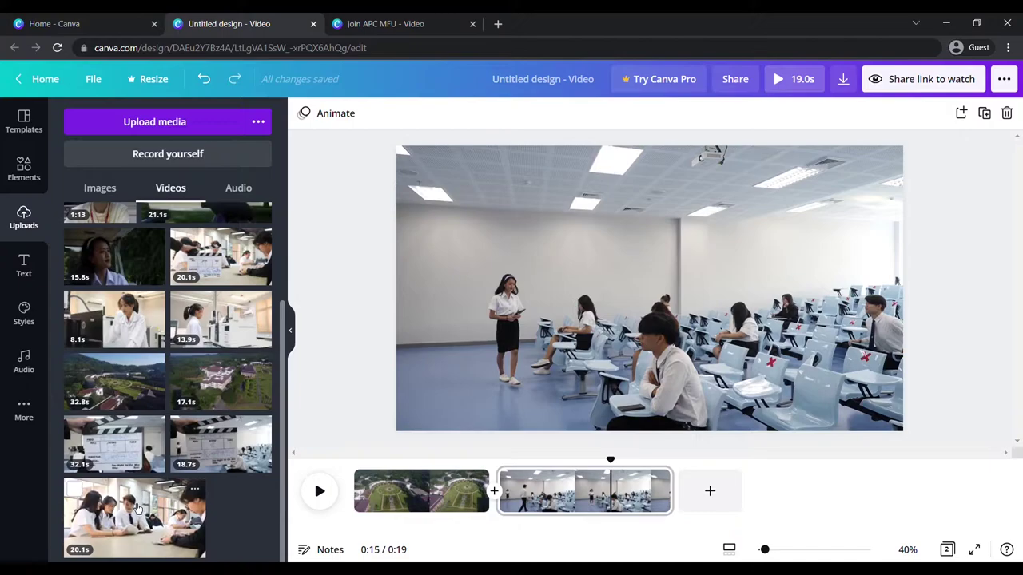
left_click_drag(135, 516, 725, 493)
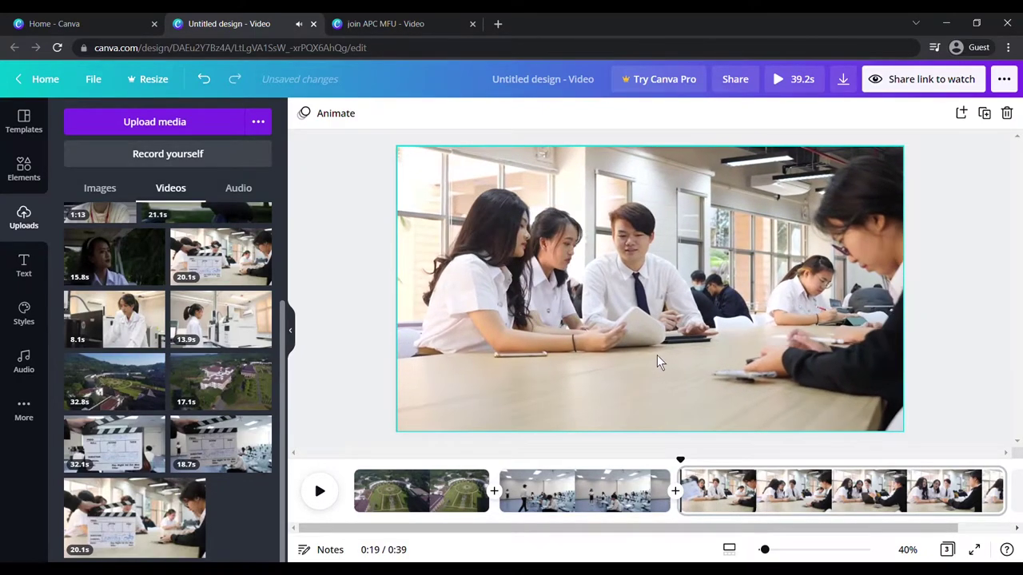
left_click(656, 361)
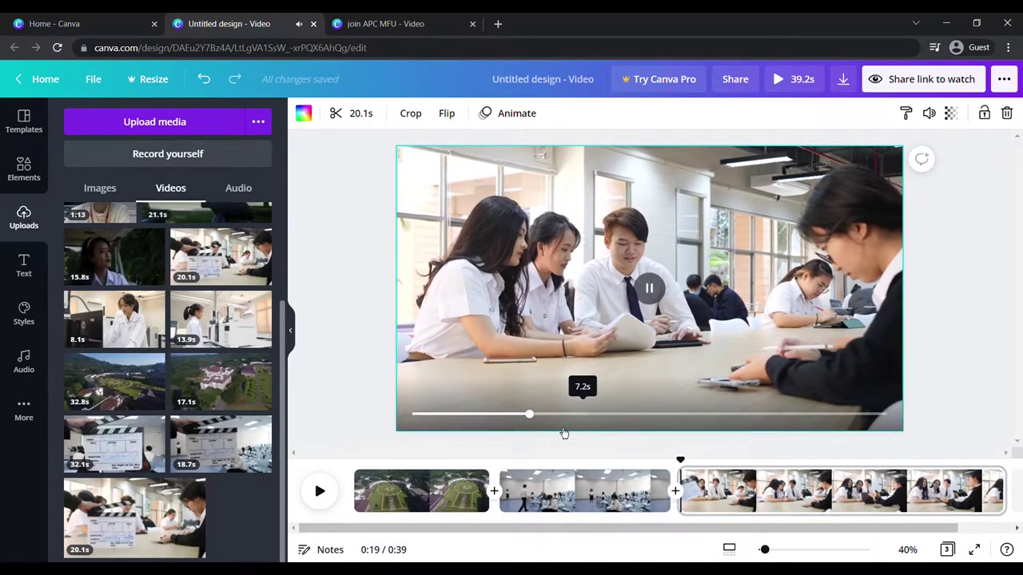
left_click(663, 293)
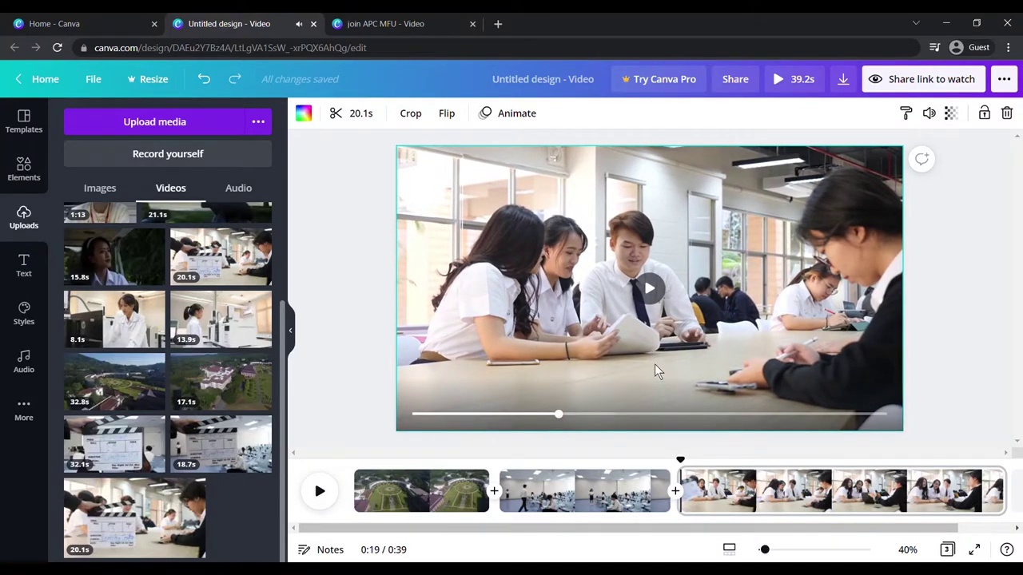
left_click(932, 117)
left_click(722, 155)
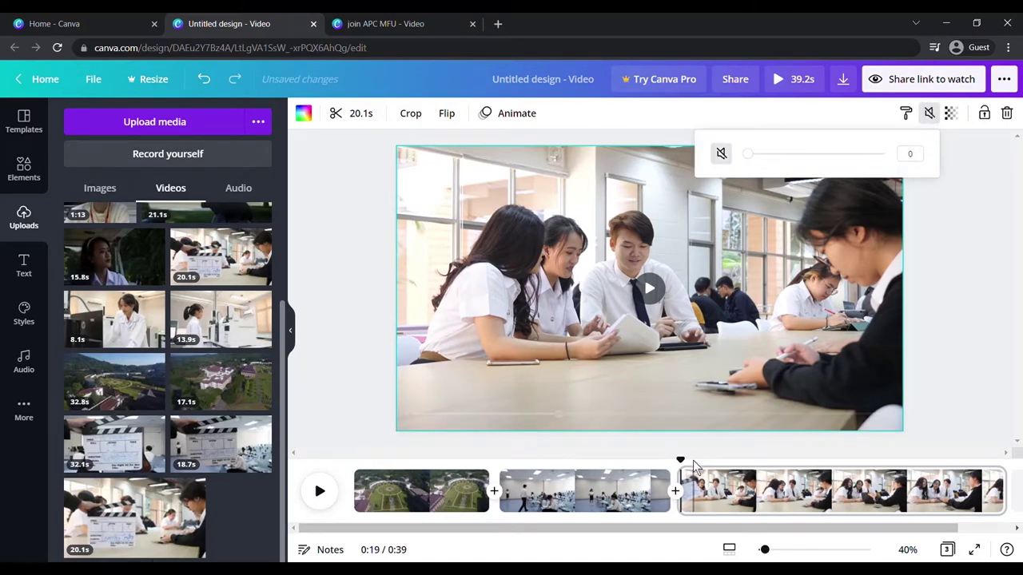
- Trim the start of the students-at-a-table clip until the whole video lasts 36.3 seconds, and play the result
left_click_drag(681, 490, 733, 489)
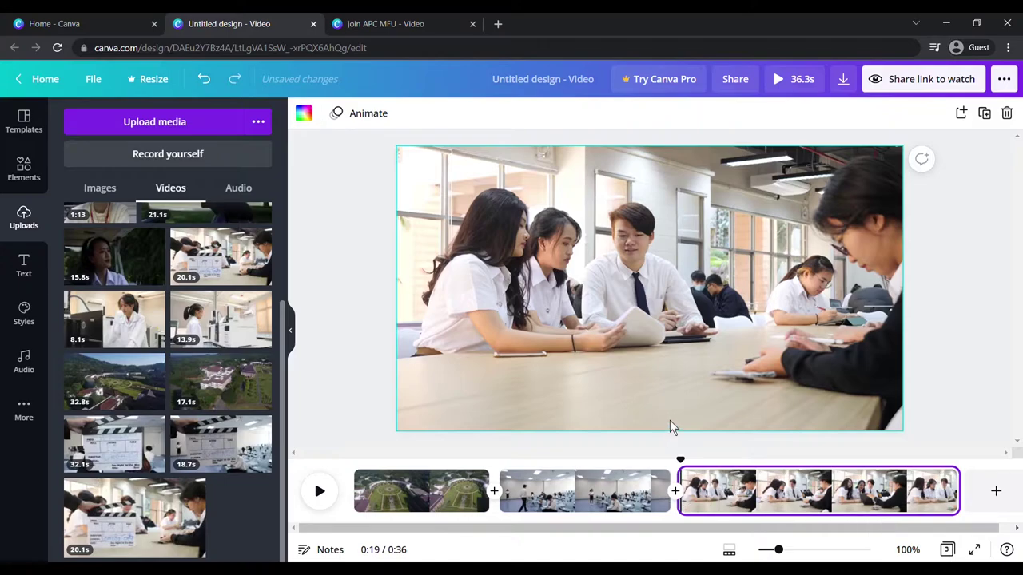
left_click(319, 490)
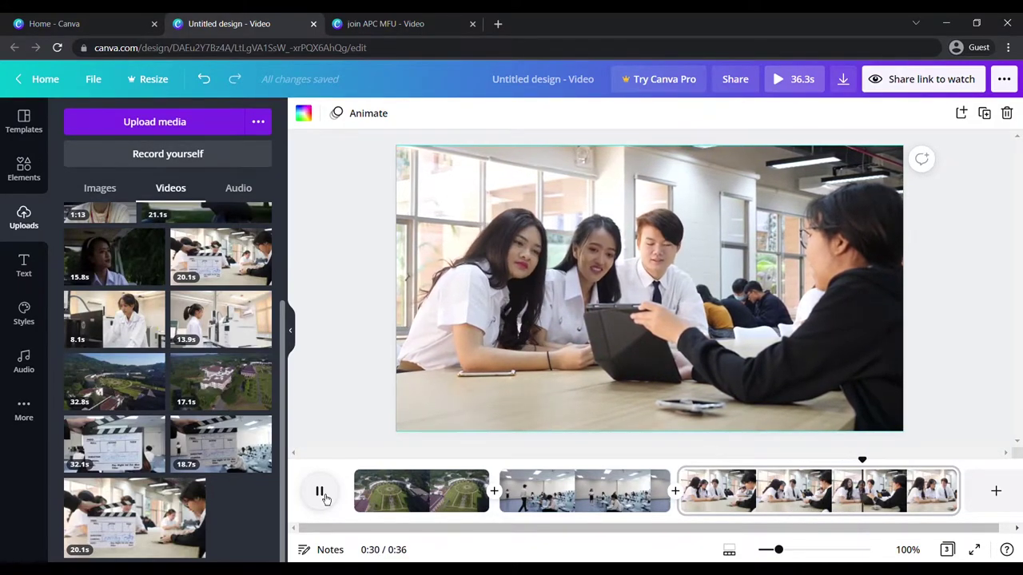
left_click(321, 493)
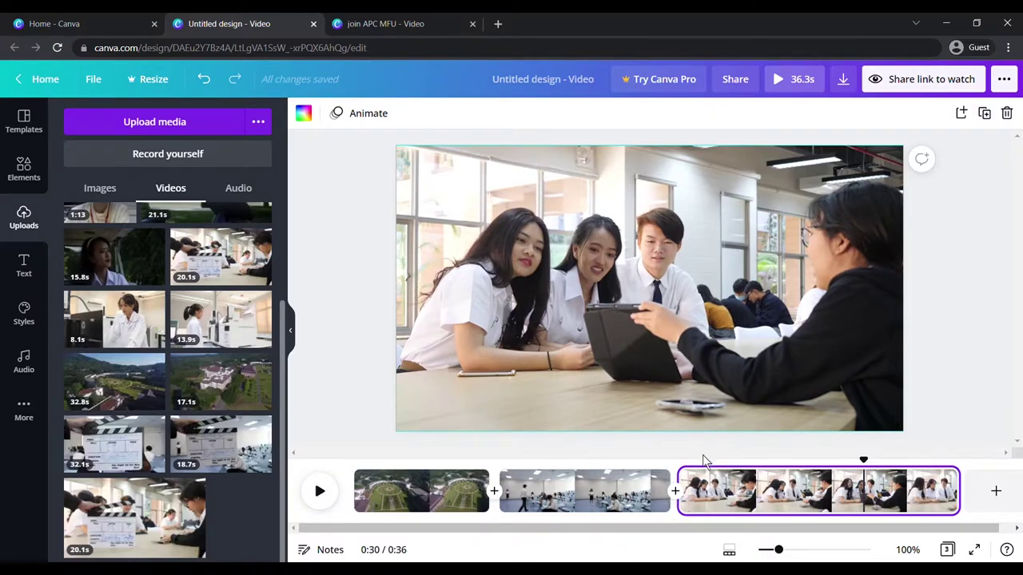
- Trim the start of the students-at-a-table clip to 16.9 seconds and split the clip at about 0:24 in the video
left_click_drag(691, 483, 697, 484)
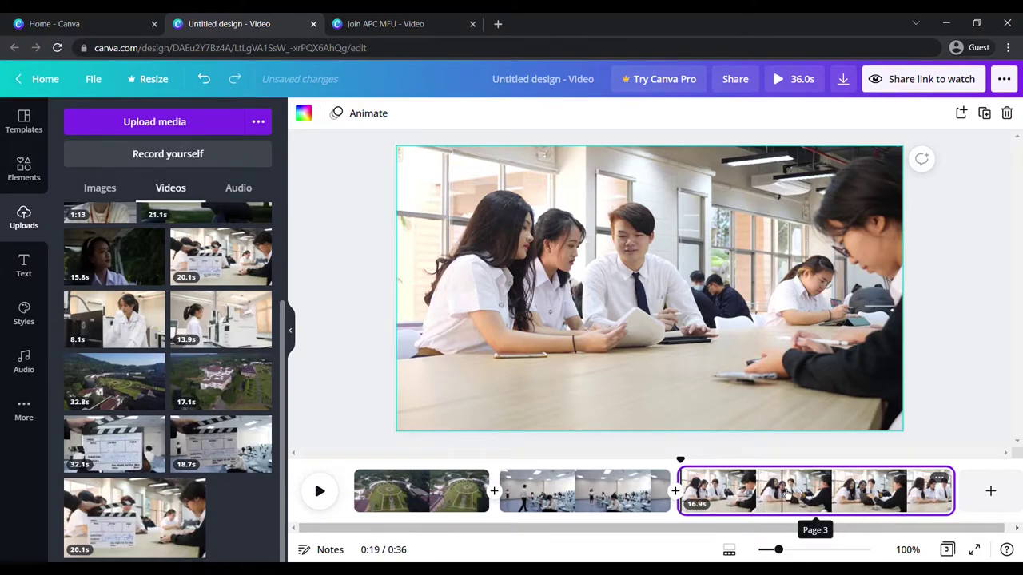
left_click(713, 472)
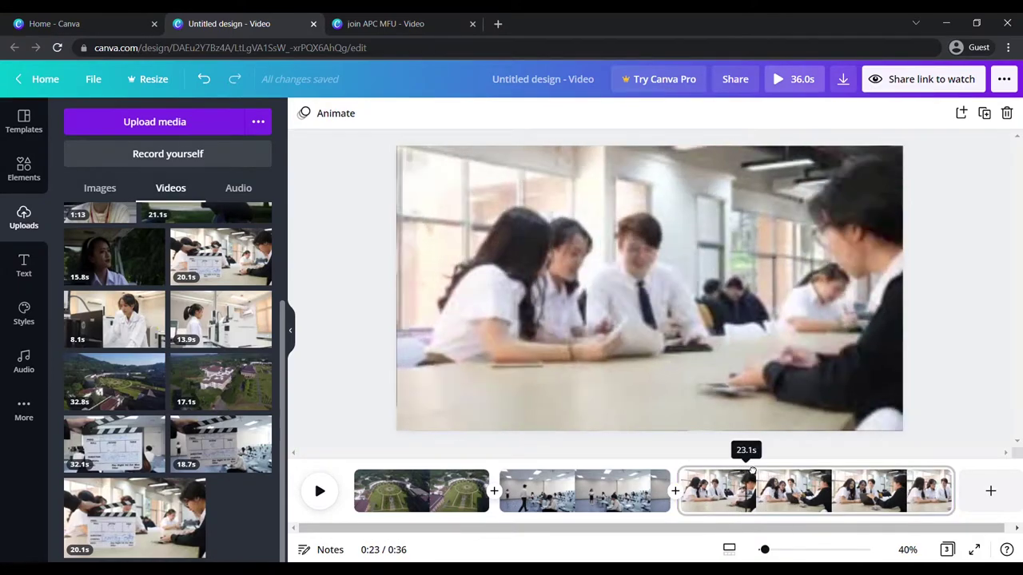
left_click(768, 473)
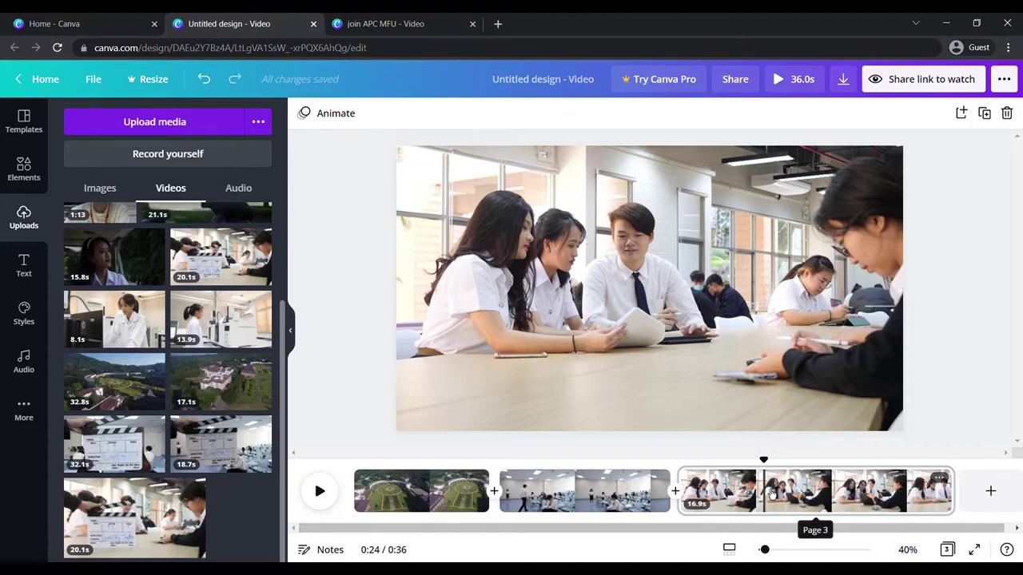
right_click(771, 496)
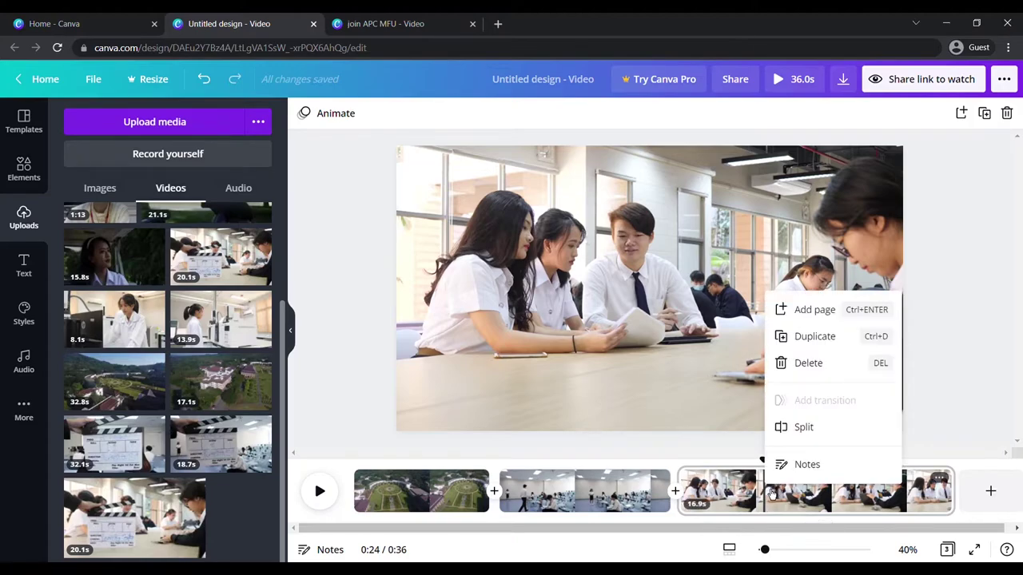
left_click(804, 428)
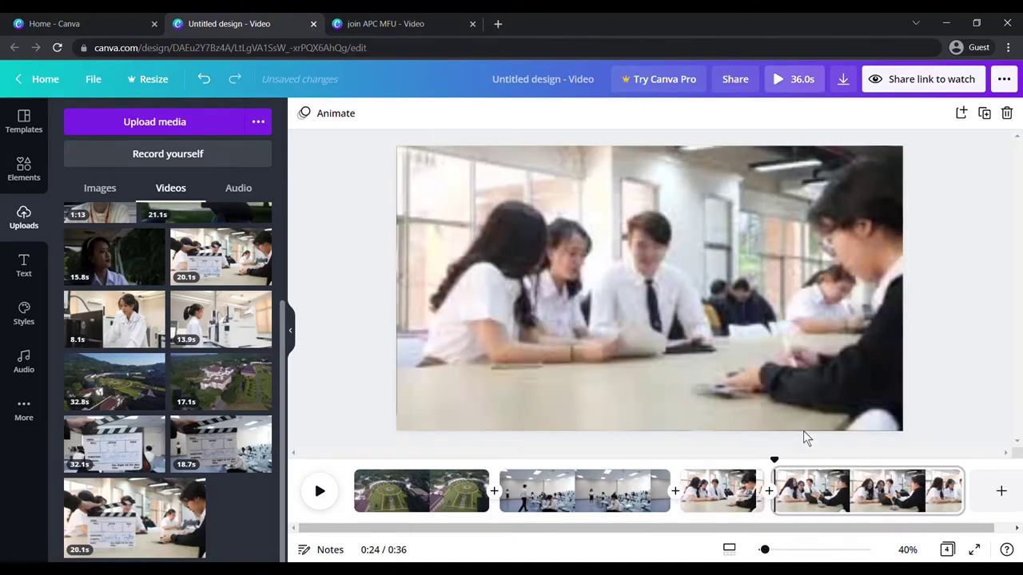
- Play the split footage from page 3, and trim the end of page 3 until the whole video lasts 34.2 seconds
left_click(715, 498)
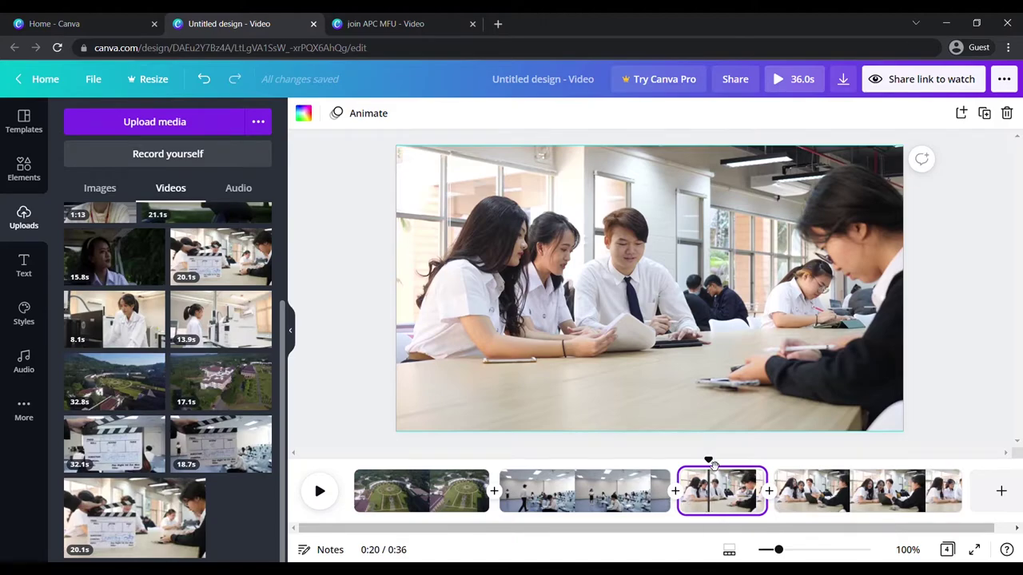
left_click_drag(708, 464, 683, 461)
left_click(334, 493)
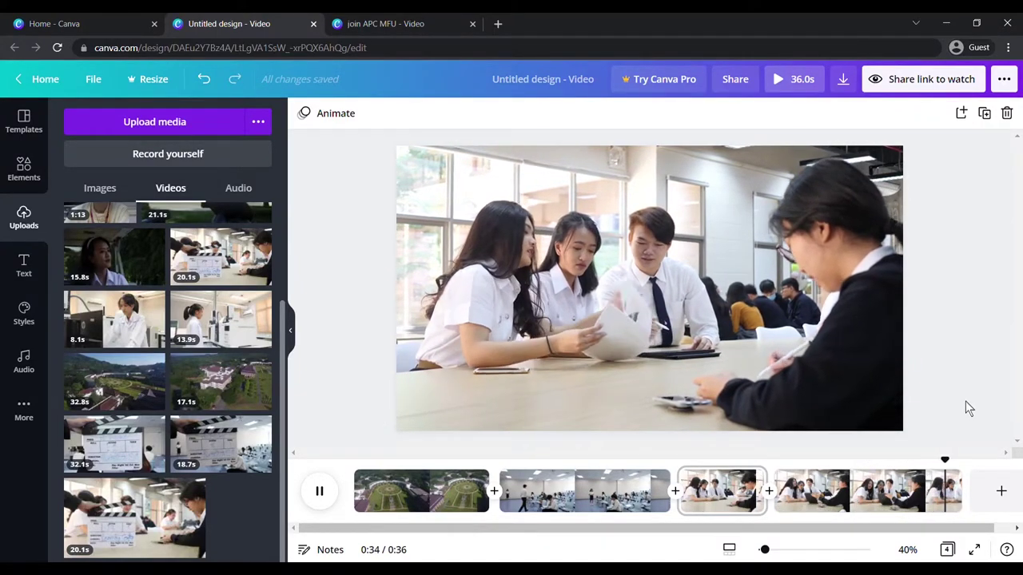
left_click(751, 491)
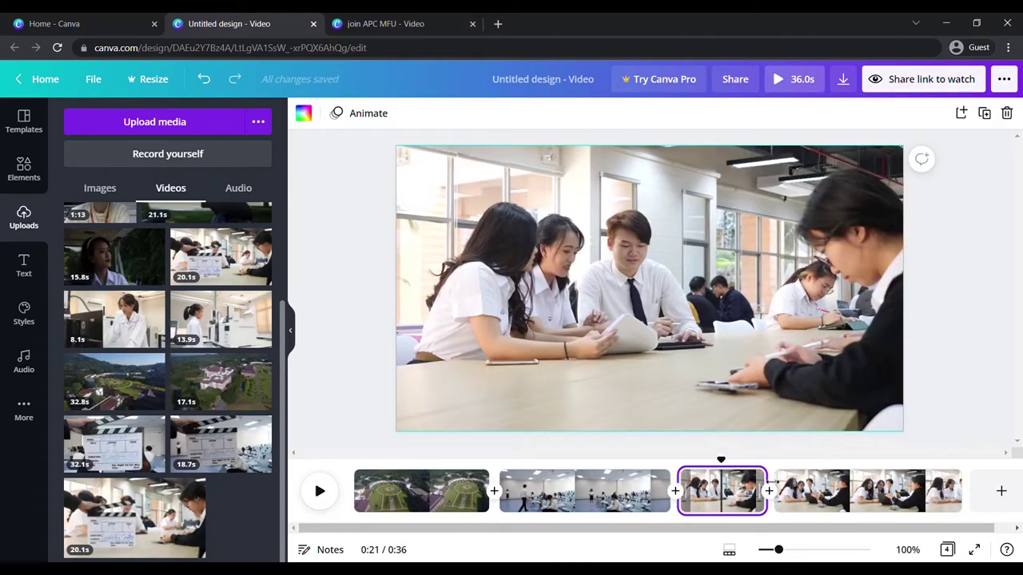
left_click_drag(772, 481, 743, 490)
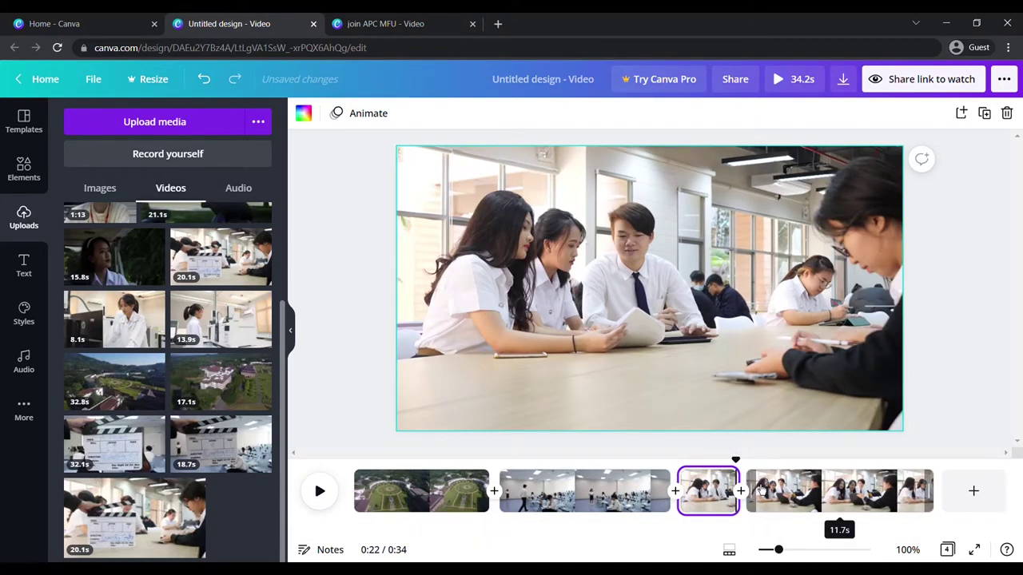
- Trim the start of the page 4 clip to 10.5 seconds and its end until the whole video lasts 29.9 seconds
left_click(768, 491)
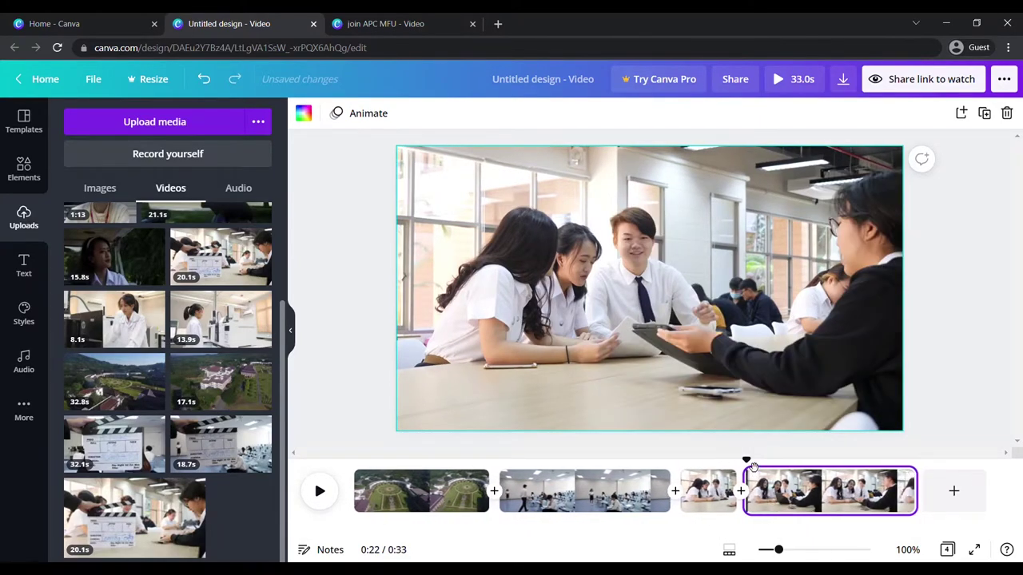
left_click(679, 488)
left_click(319, 491)
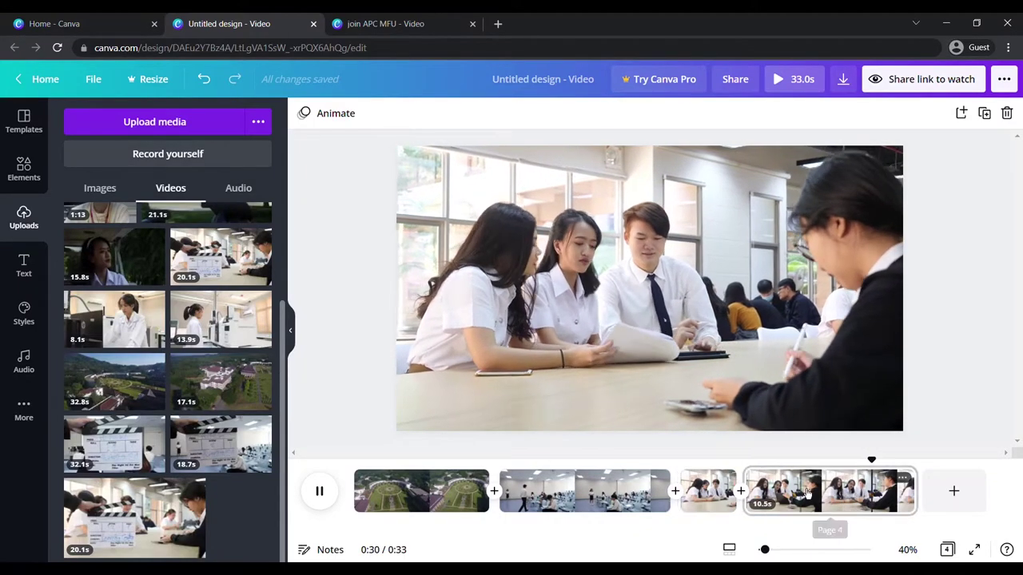
left_click(797, 496)
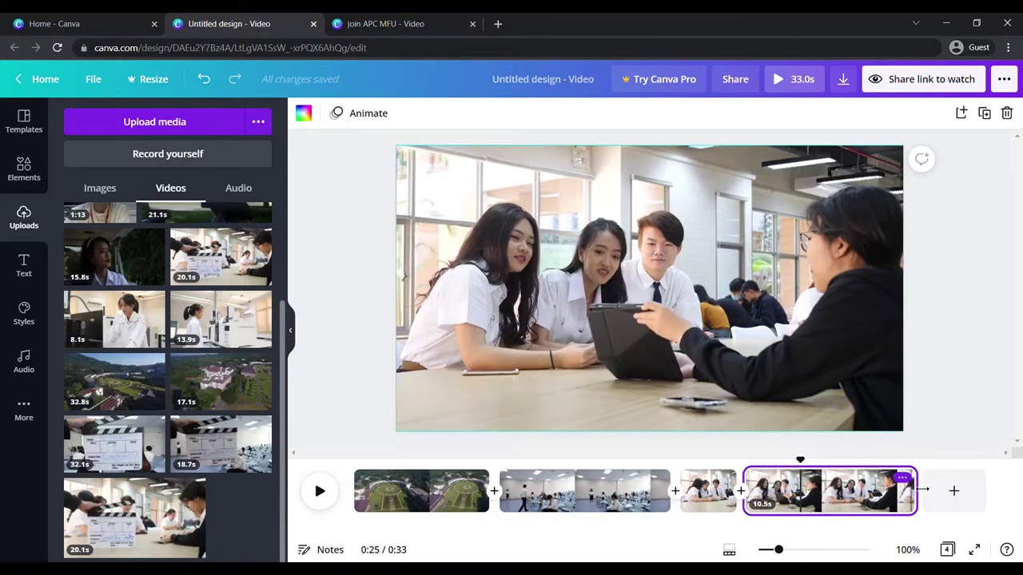
left_click_drag(925, 488, 873, 490)
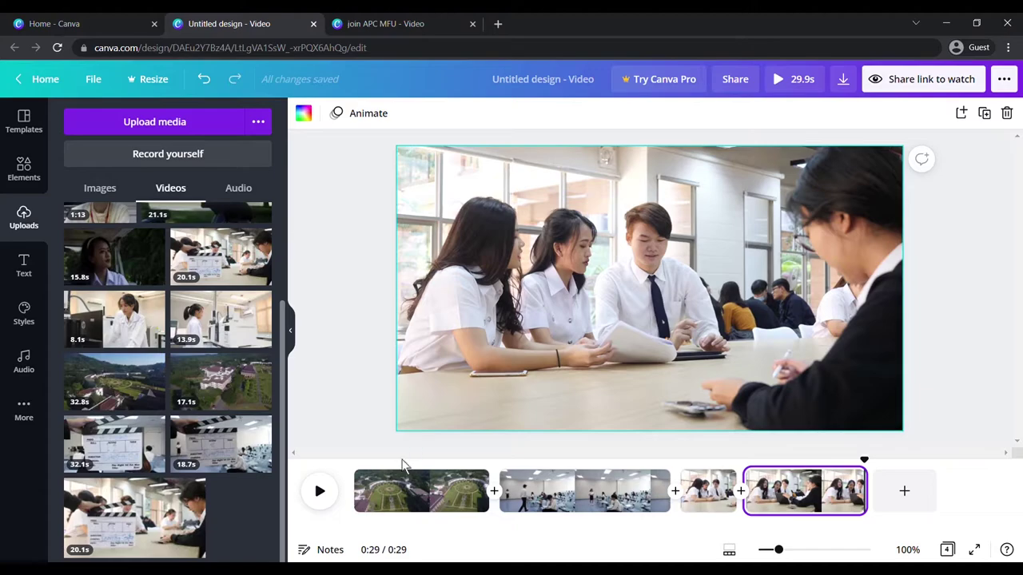
- Return to the start of the aerial clip and add the yellow HUGE SALE text combination over it
left_click(404, 494)
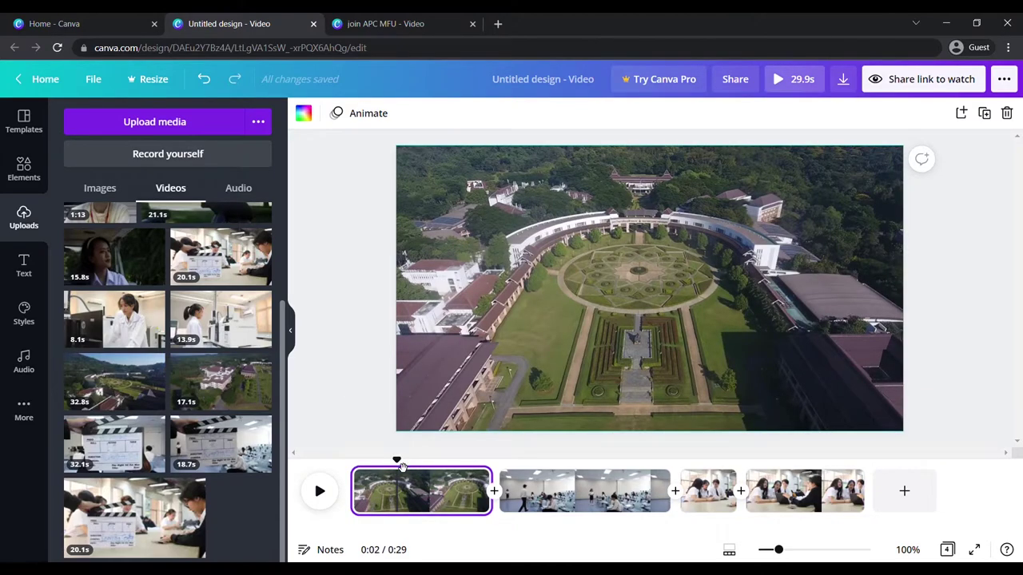
left_click_drag(397, 462, 354, 462)
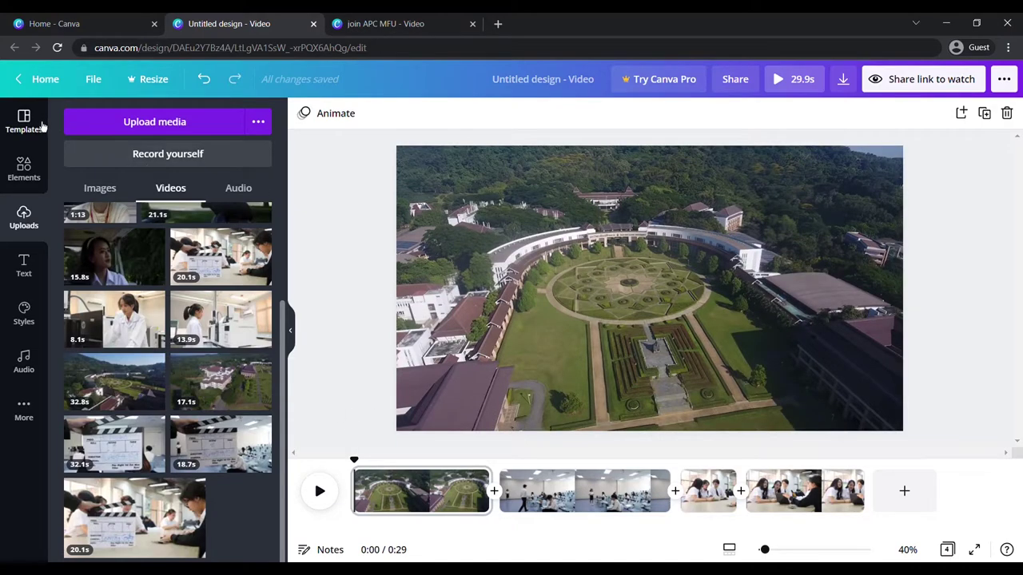
left_click(30, 177)
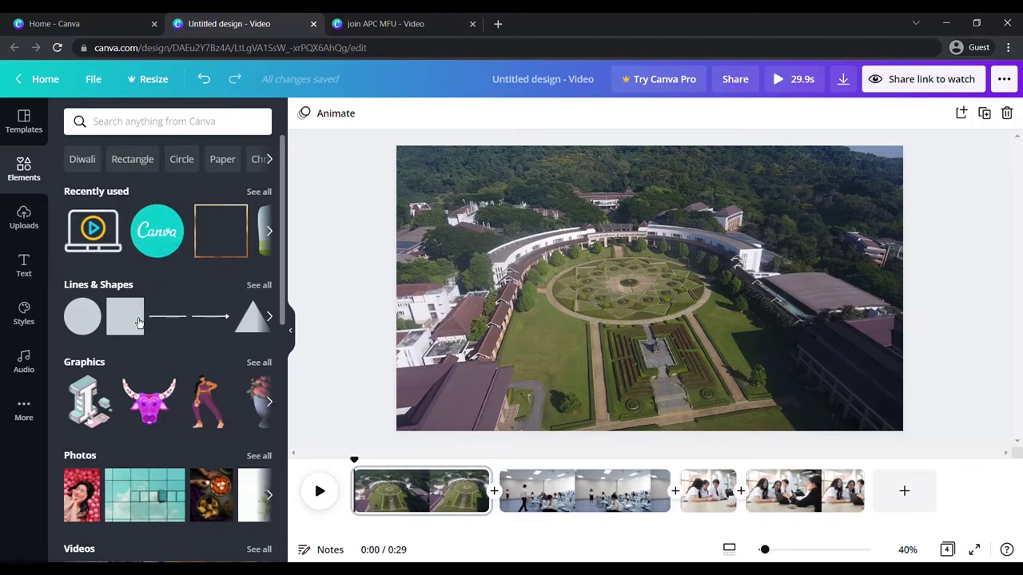
left_click(24, 268)
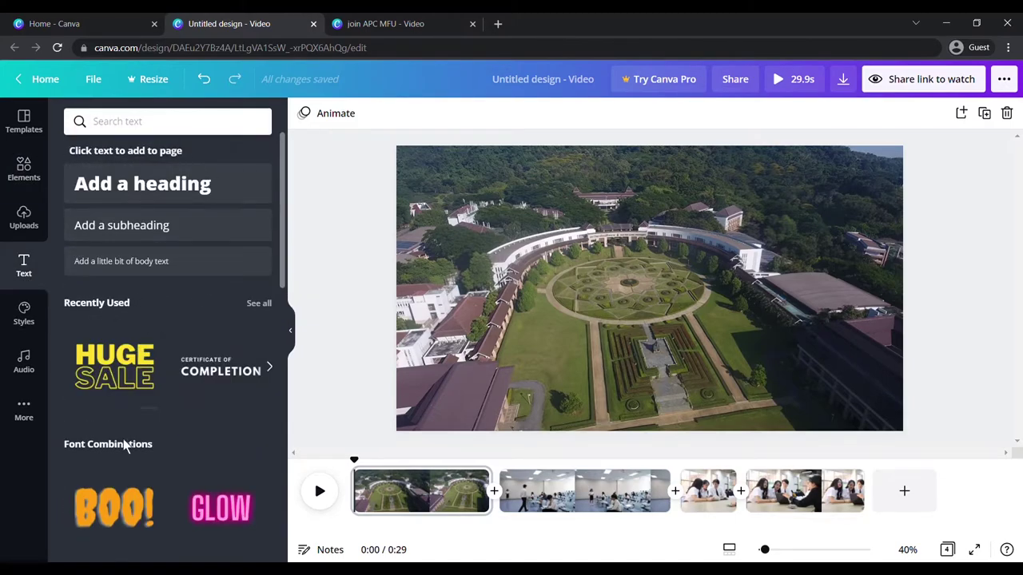
scroll(115, 523, "down", 3)
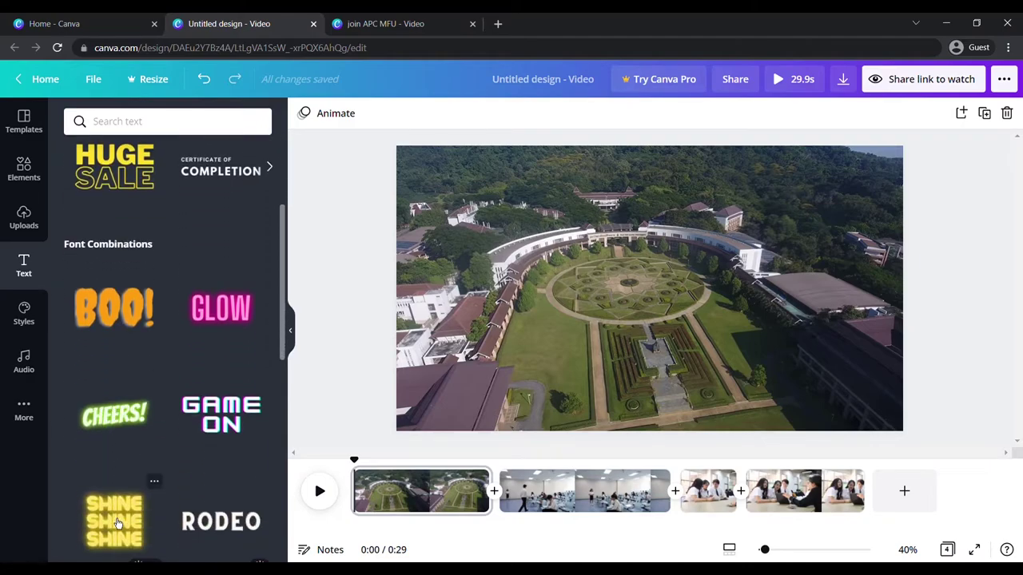
scroll(116, 523, "up", 3)
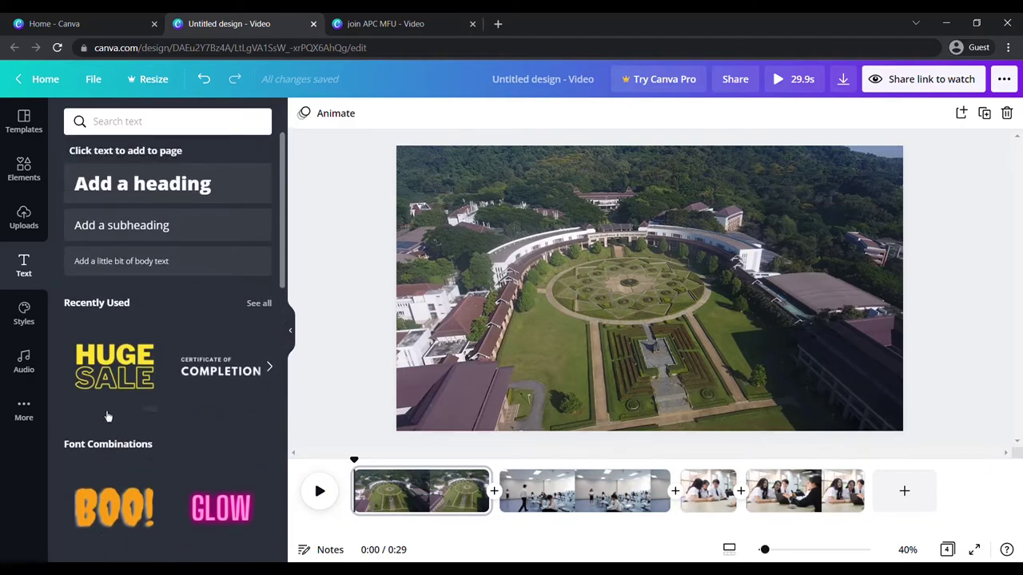
left_click(118, 372)
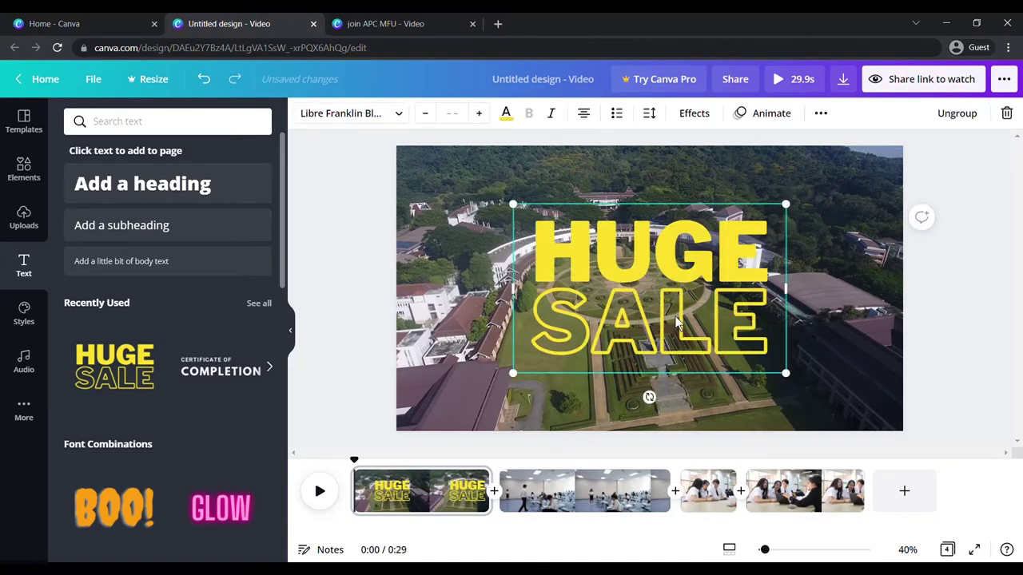
- Replace the word HUGE with APC and the word SALE with MFU in the title on the aerial clip
left_click(636, 271)
left_click_drag(579, 259, 755, 264)
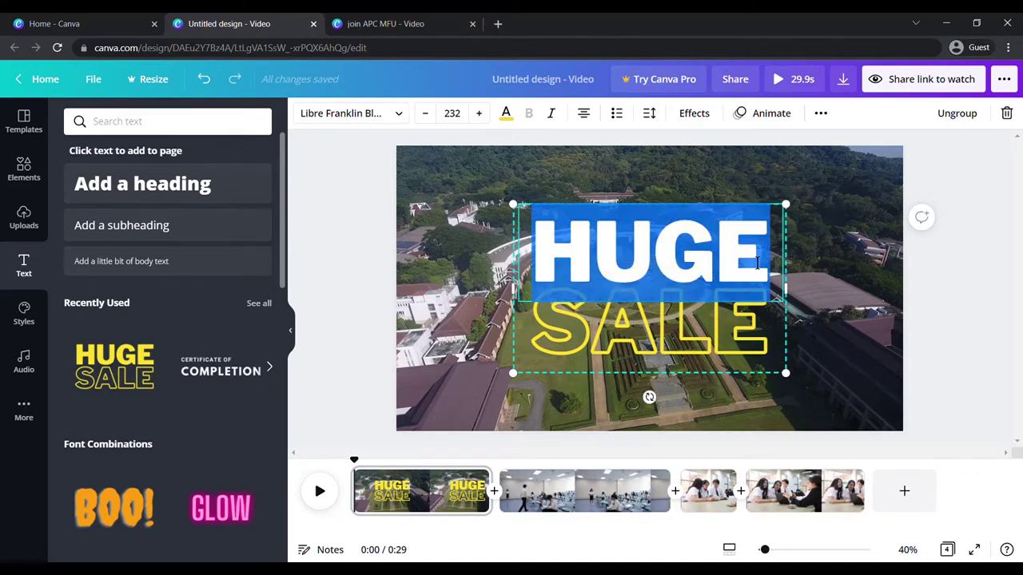
type("APC")
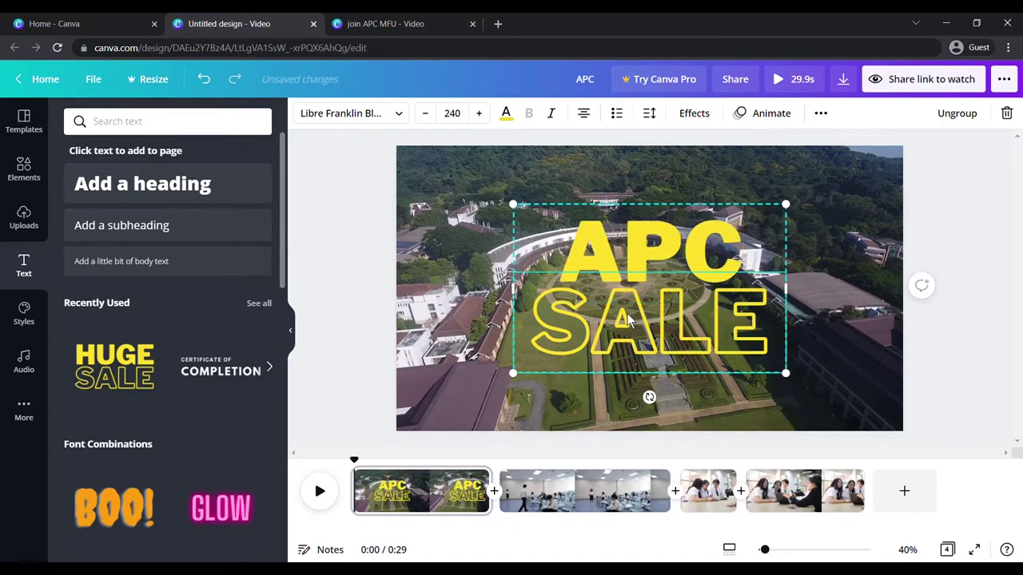
left_click_drag(546, 332, 755, 341)
type("MFU")
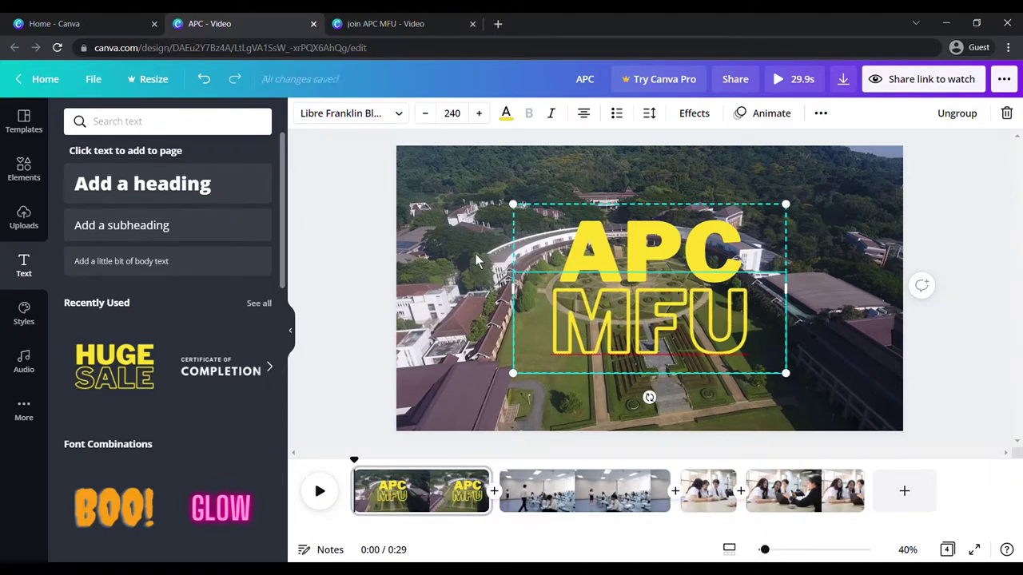
left_click(385, 230)
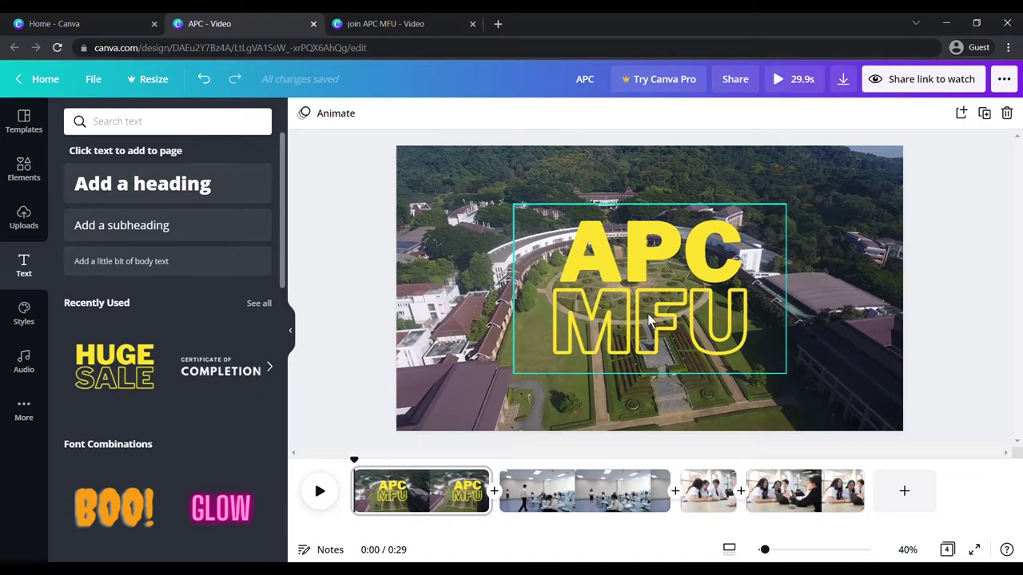
- Play the video from the start to check the title over the aerial clip, and return to page 1
left_click(324, 494)
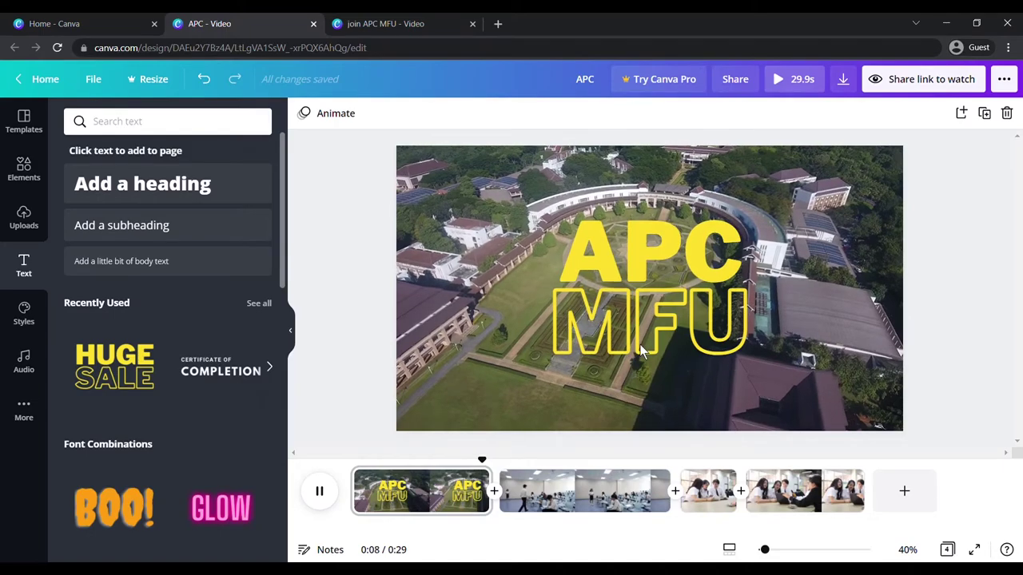
key("space")
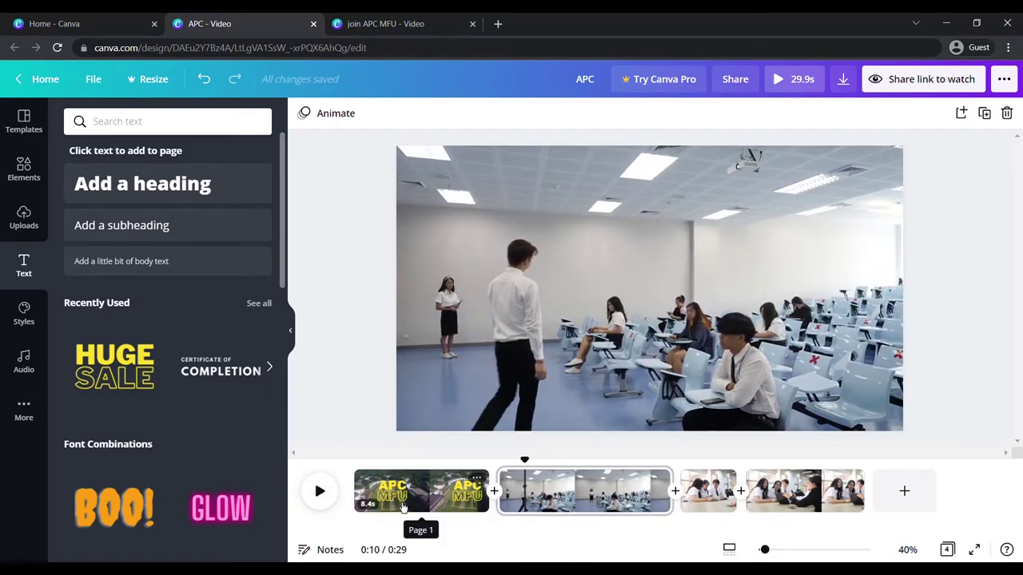
left_click(402, 502)
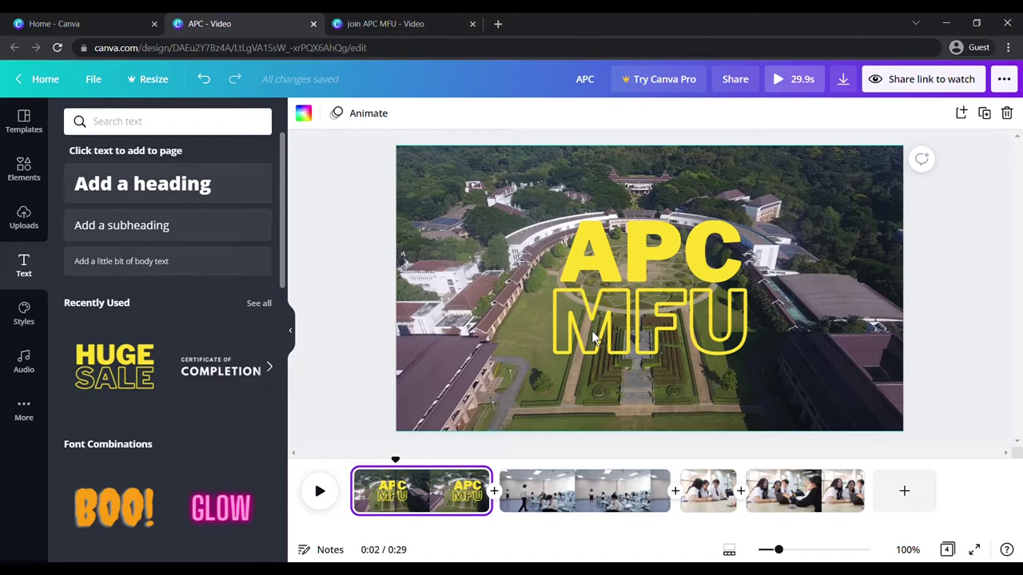
- Preview the page animations available for the aerial clip and its title
left_click(653, 337)
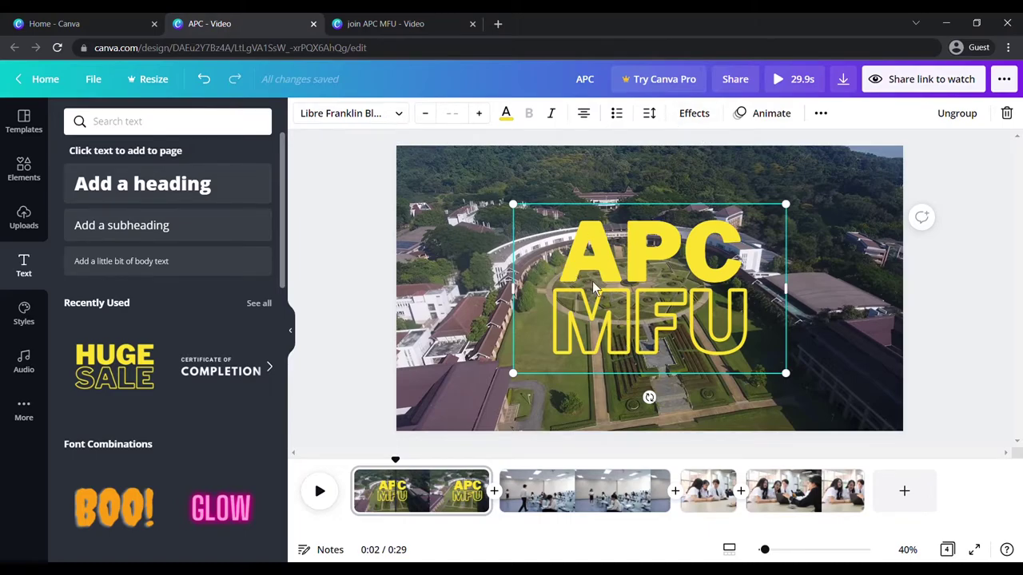
left_click(472, 253)
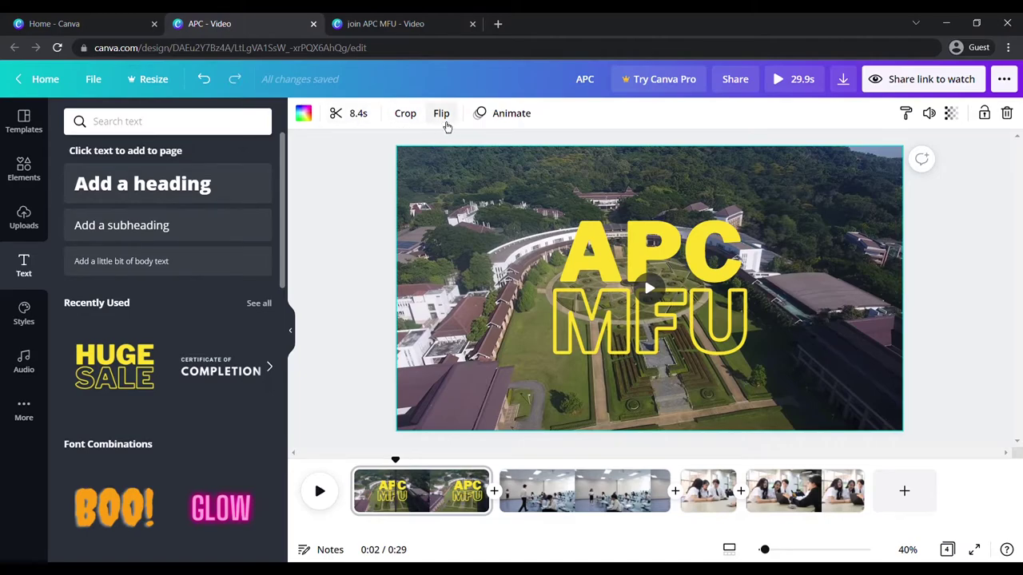
left_click(505, 121)
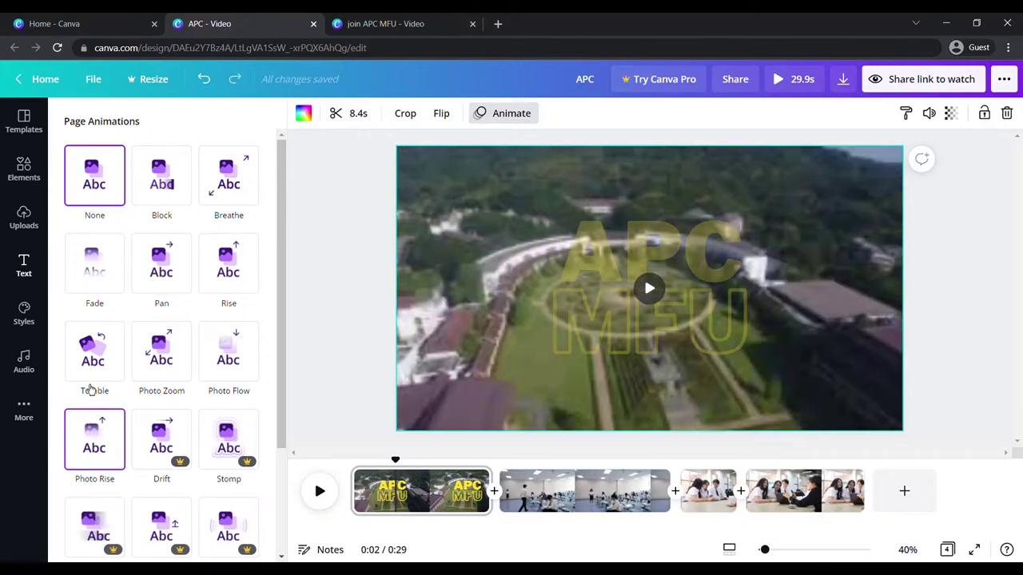
scroll(184, 372, "down", 1)
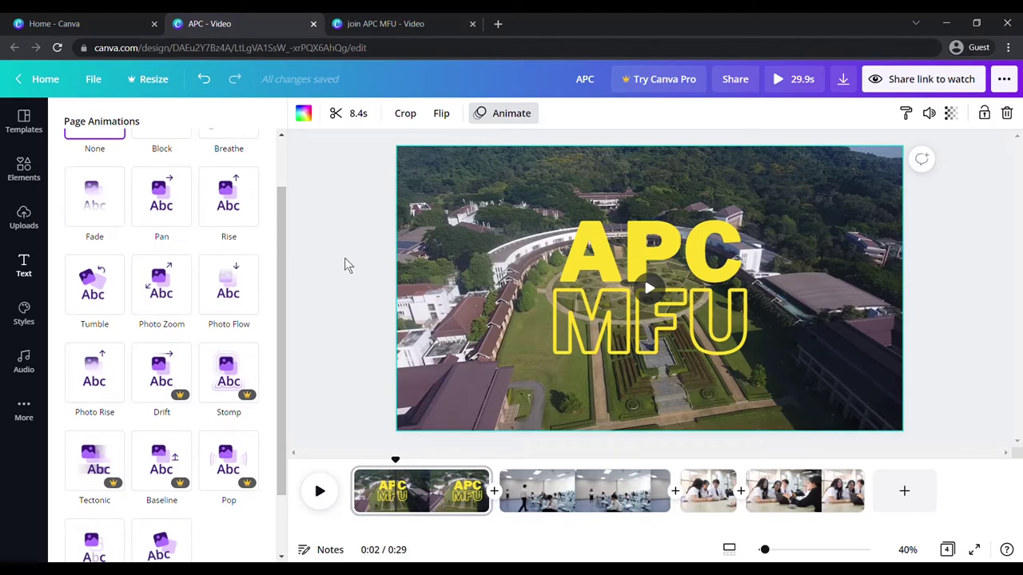
left_click(344, 257)
- Try purple and blue default colours on the outlined MFU text, ending with the medium blue
left_click(576, 311)
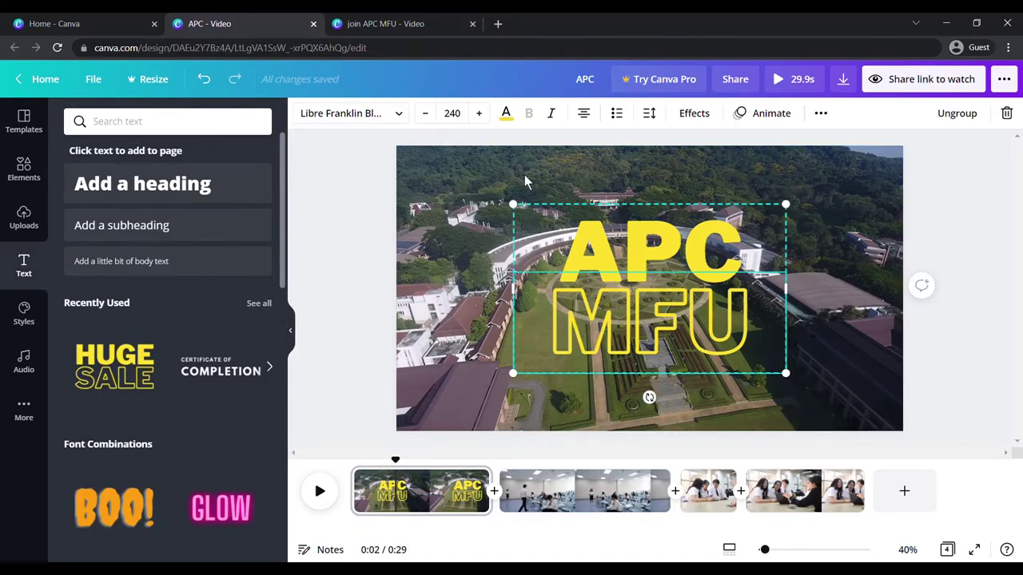
left_click(506, 116)
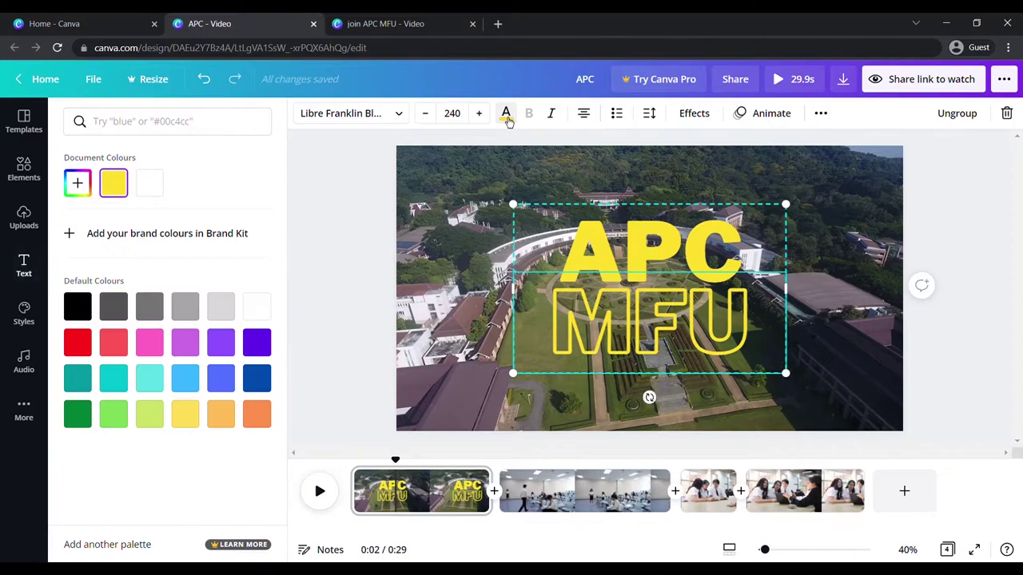
left_click(257, 342)
left_click(257, 378)
left_click(223, 382)
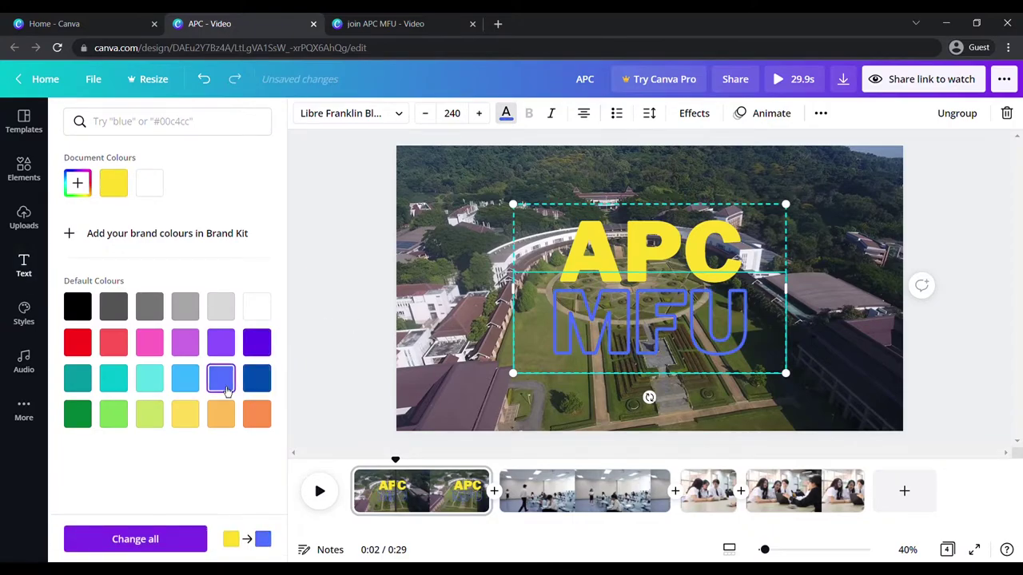
- Undo the colour changes on the MFU text
left_click(205, 79)
left_click(205, 79)
left_click(204, 79)
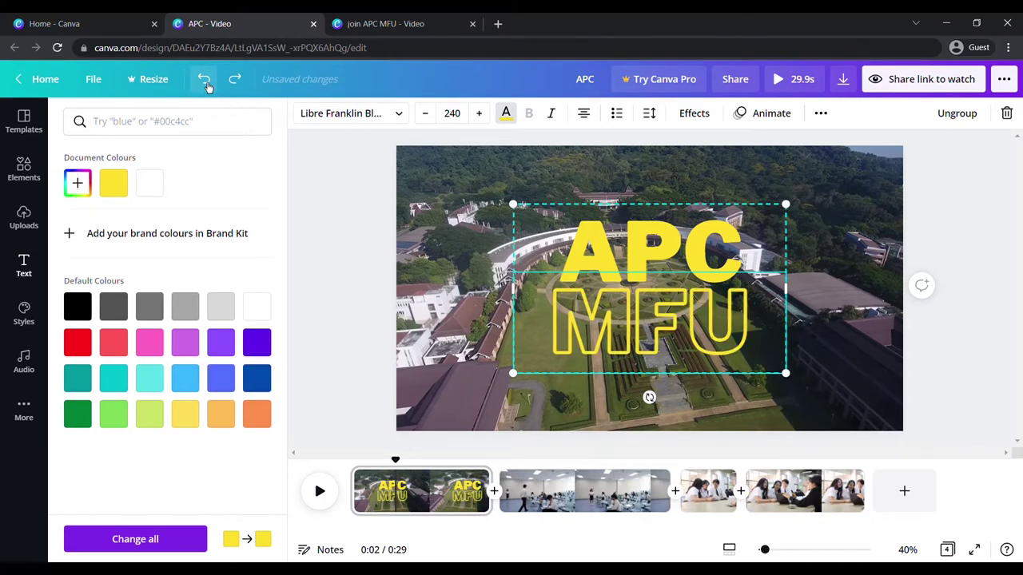
- Apply the Burst text animation to the grouped APC MFU title
left_click(401, 114)
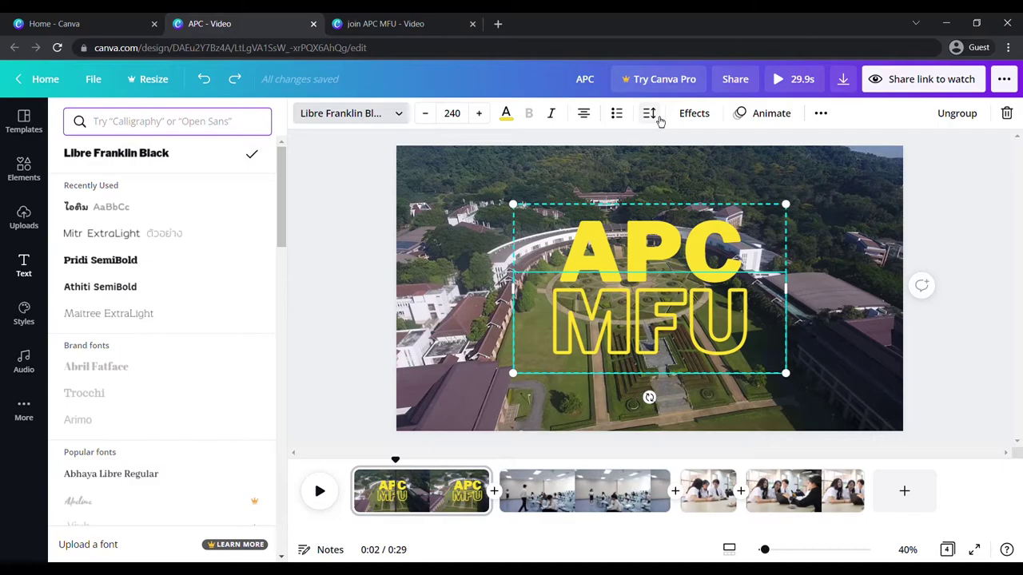
left_click(785, 119)
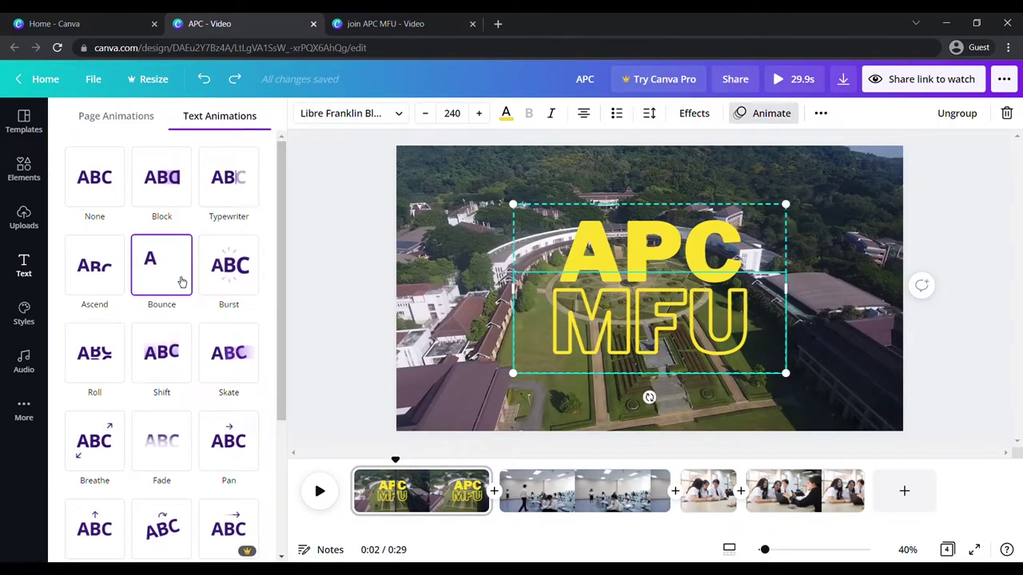
left_click(238, 275)
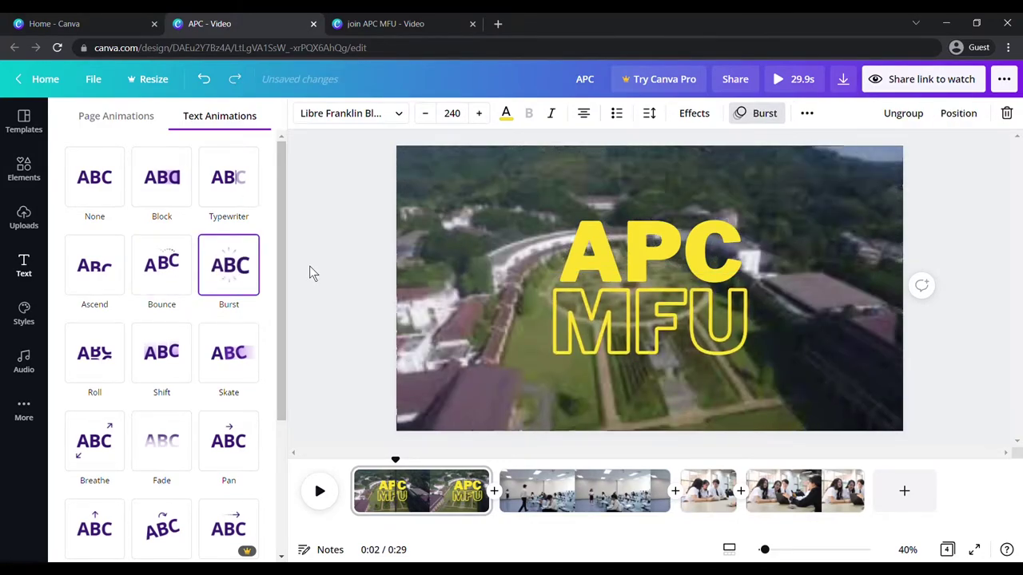
- Play the opening clip and its cut to the classroom clip to check the title animation
left_click(404, 470)
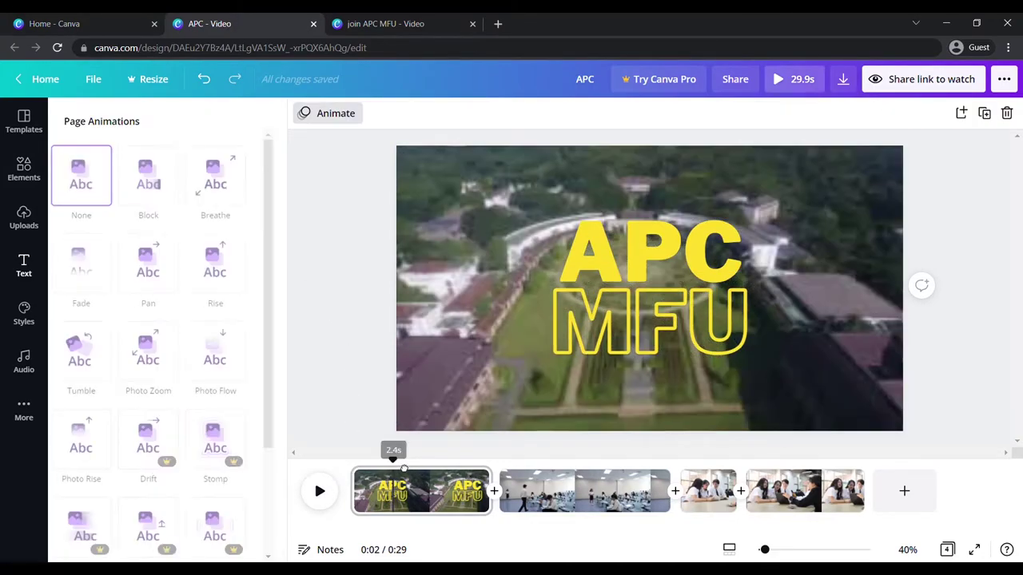
left_click(319, 491)
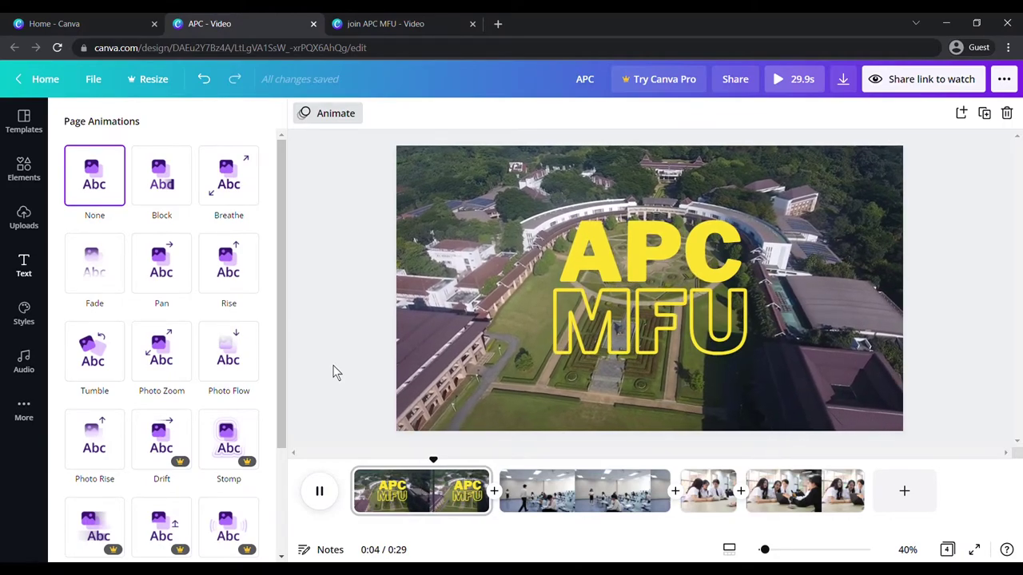
left_click(317, 492)
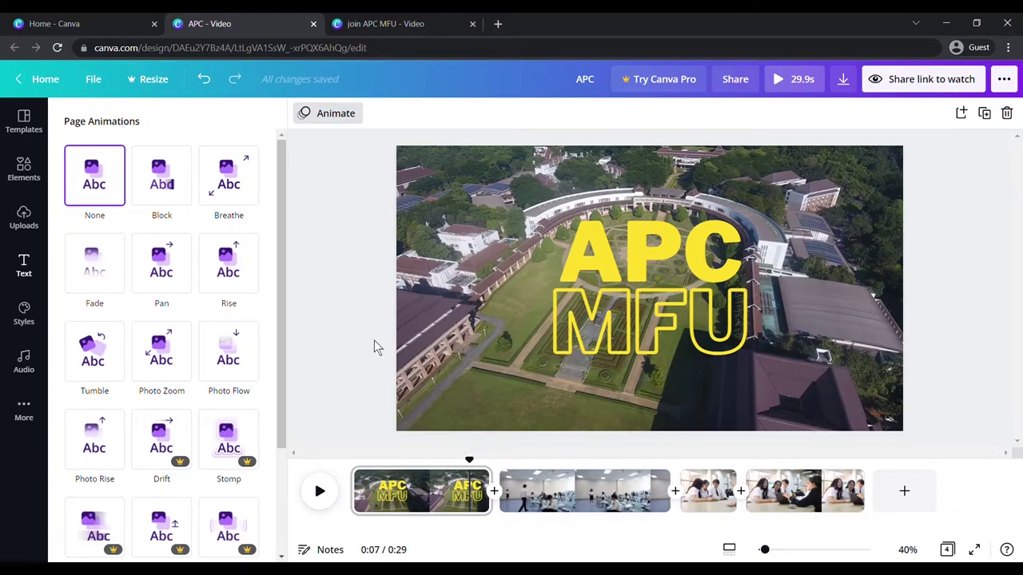
left_click(388, 489)
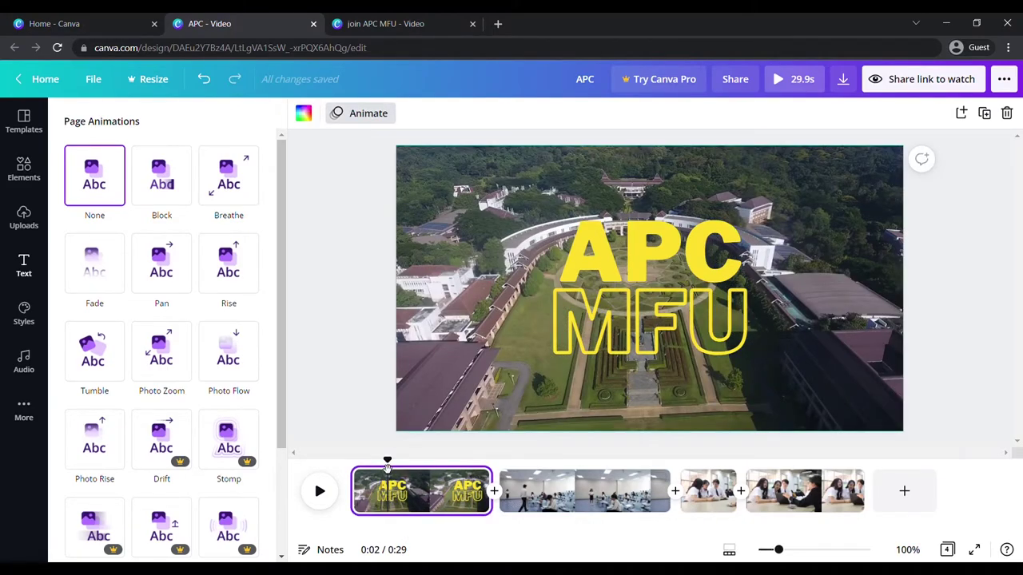
left_click_drag(394, 464, 450, 462)
left_click(328, 492)
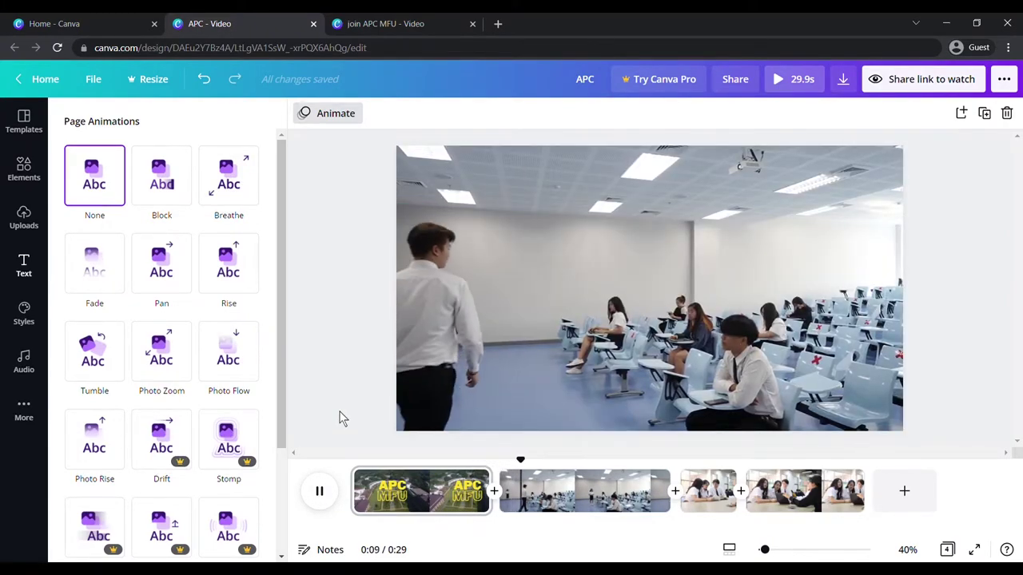
left_click(319, 492)
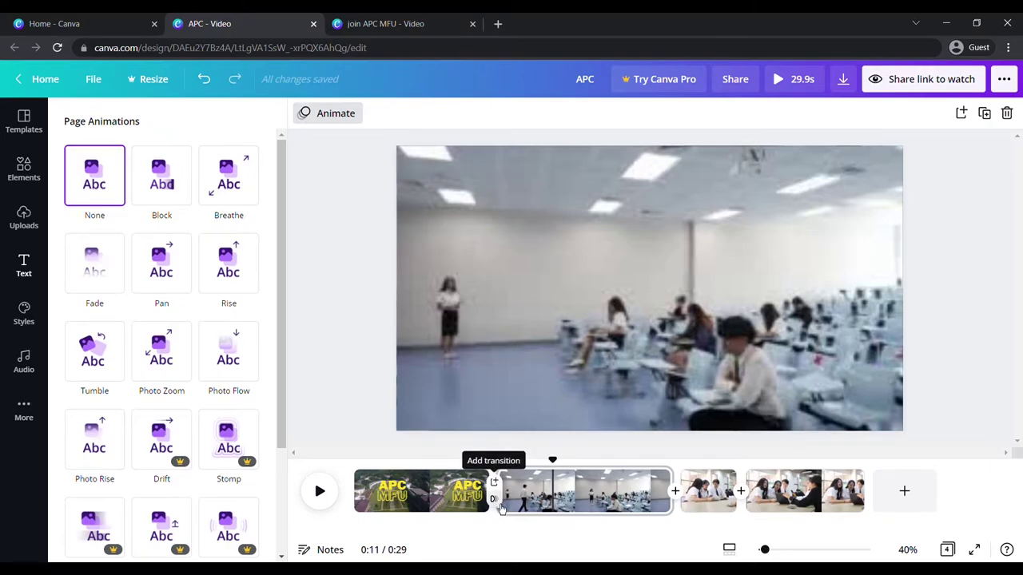
- Add a Slide transition between the aerial clip and the classroom clip
left_click(500, 509)
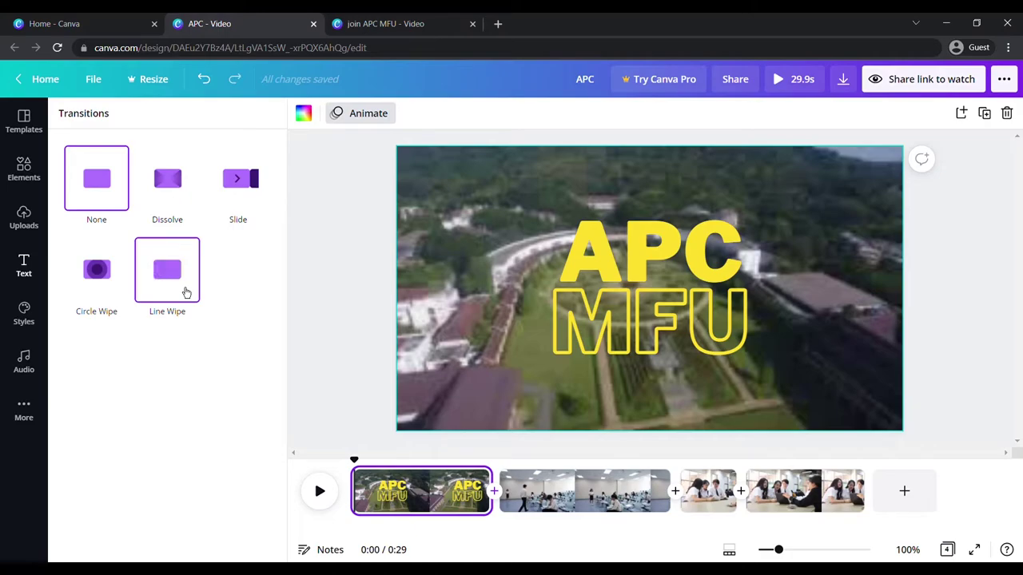
left_click(245, 199)
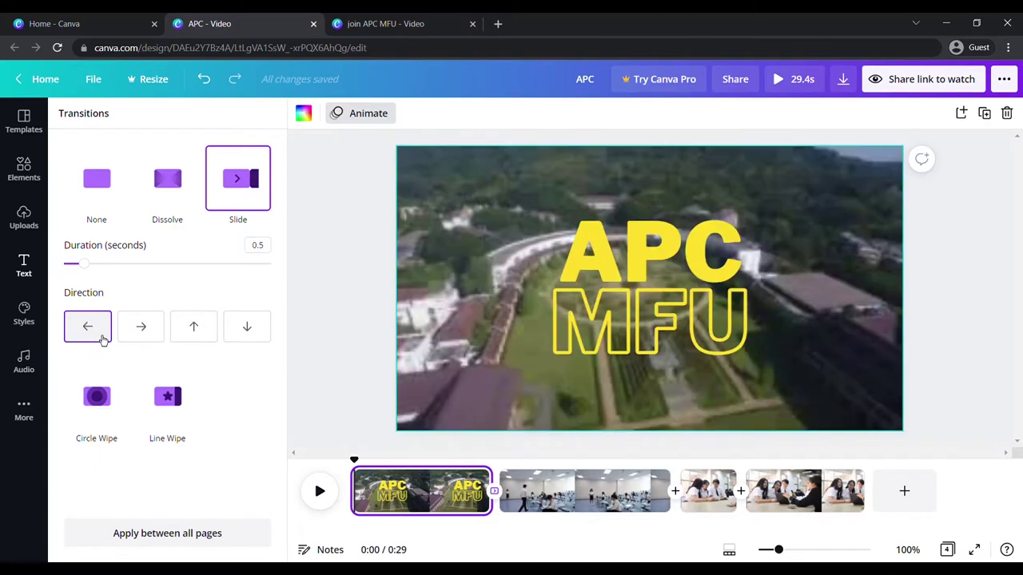
- Try a 2.2-second duration and an upward direction on the Slide transition, and return the direction to leftward
left_click_drag(91, 274, 174, 278)
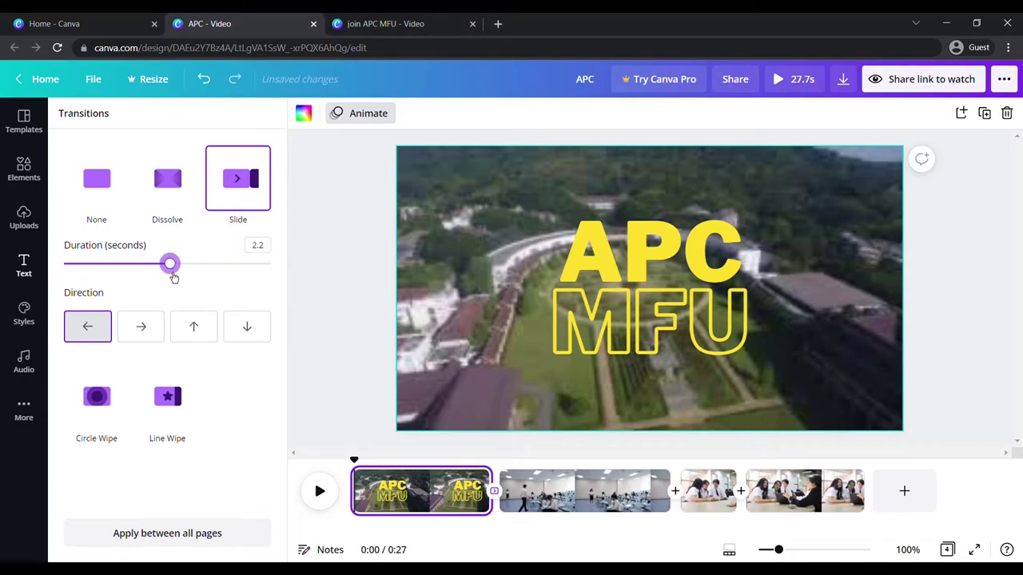
left_click(196, 340)
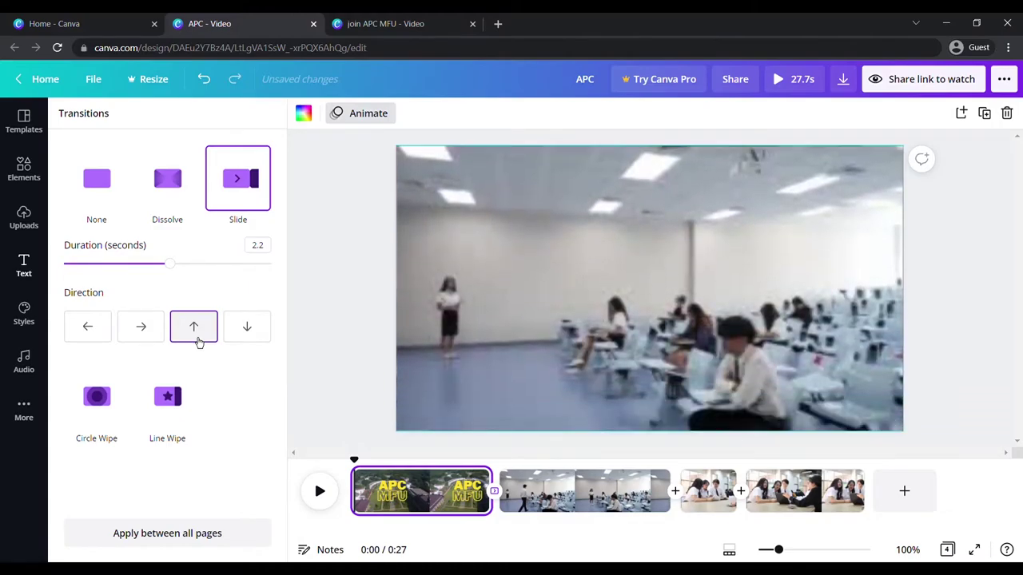
left_click(90, 332)
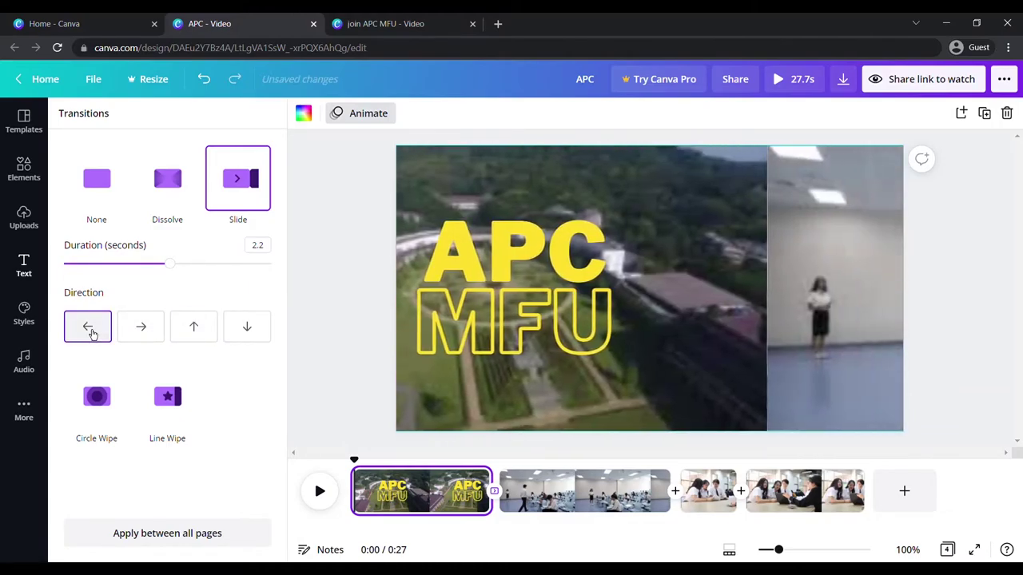
- Set the leftward Slide transition's duration to 0.6 seconds
left_click_drag(169, 274, 88, 283)
left_click(101, 321)
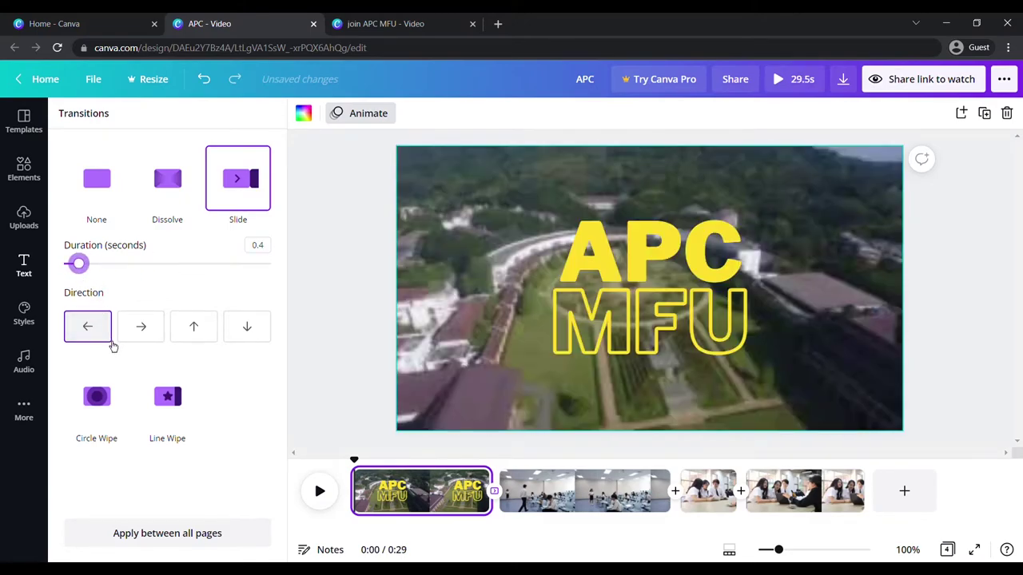
left_click_drag(81, 268, 98, 277)
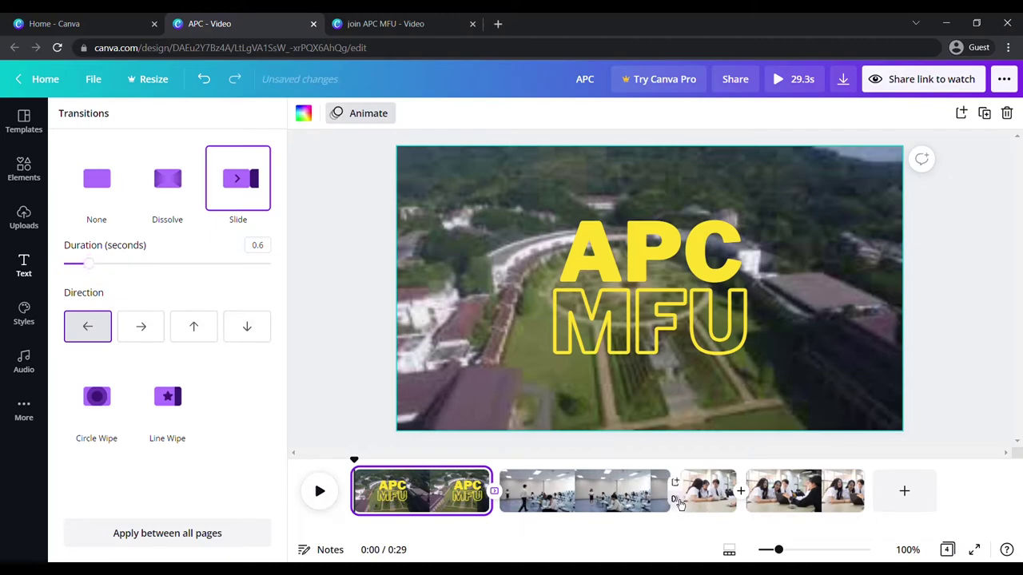
- Add a Dissolve transition between the classroom clip and the following student discussion clip
left_click(679, 505)
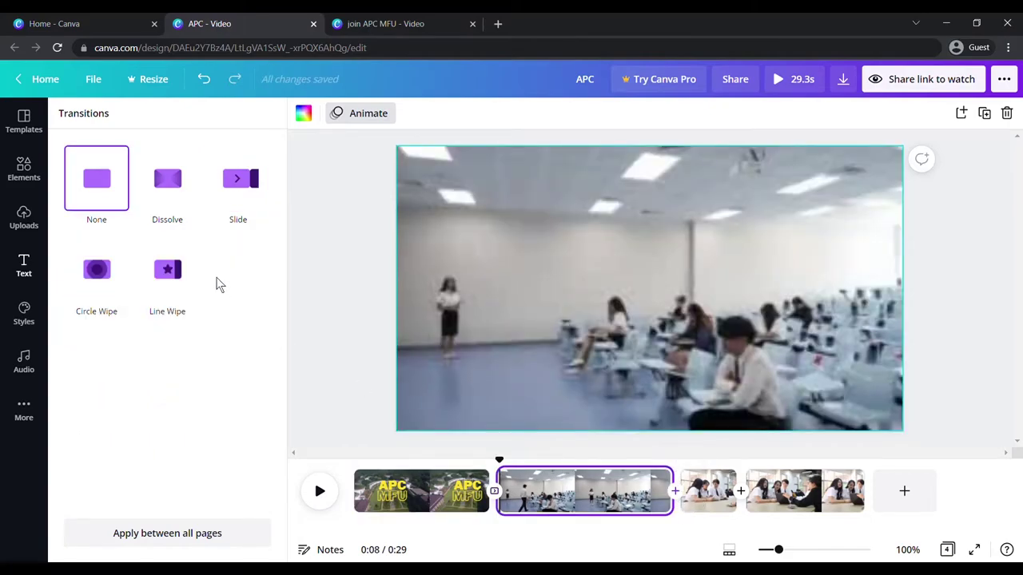
left_click(179, 190)
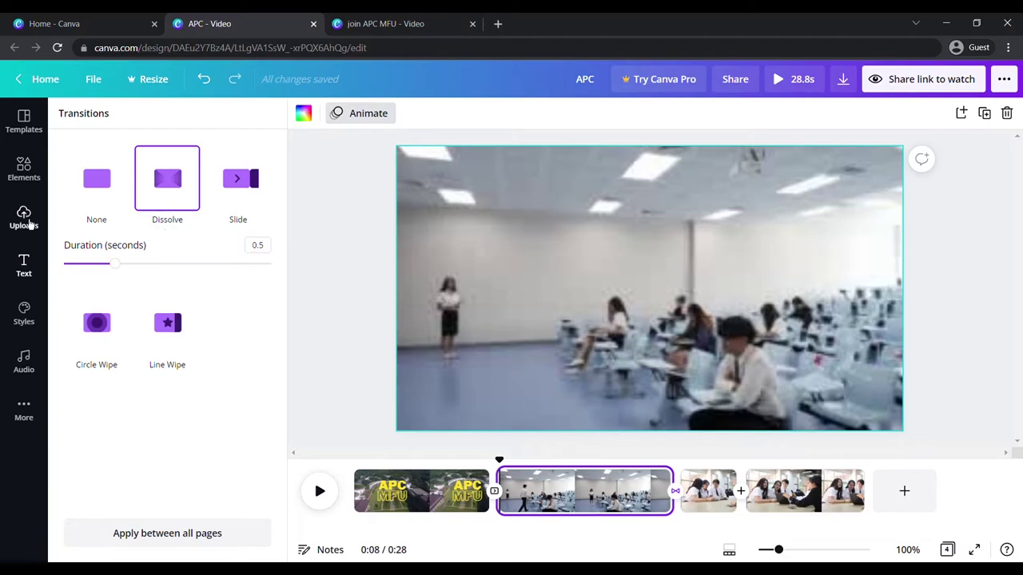
left_click(346, 267)
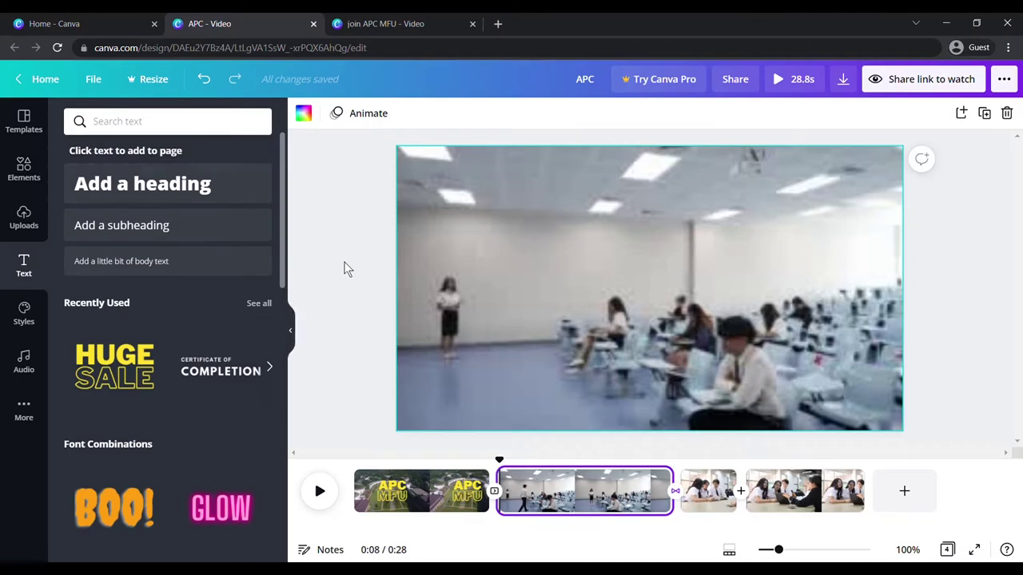
- Open the uploaded audio files and preview the first Sonny-Sunday.wav track
left_click(44, 232)
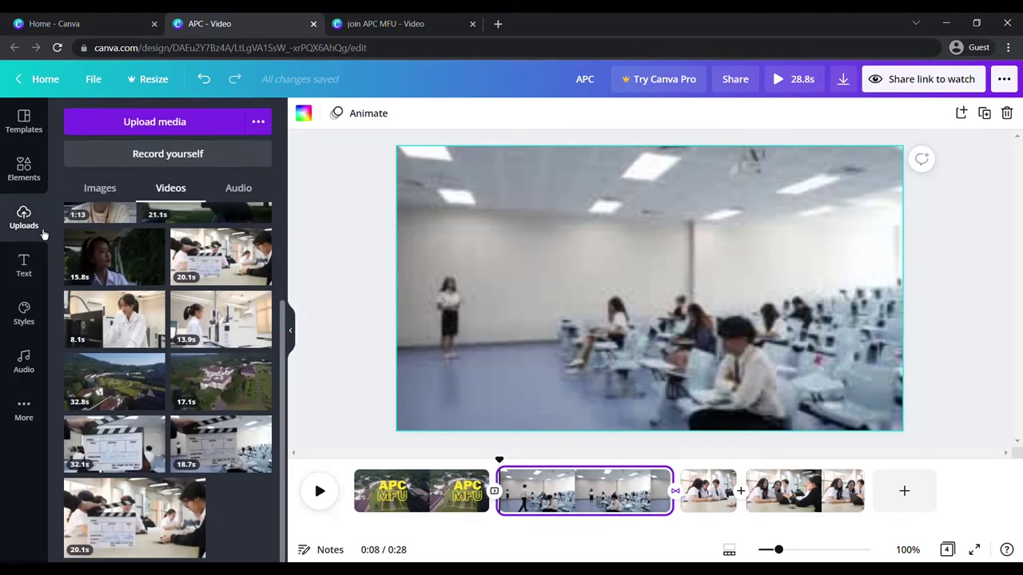
left_click(239, 189)
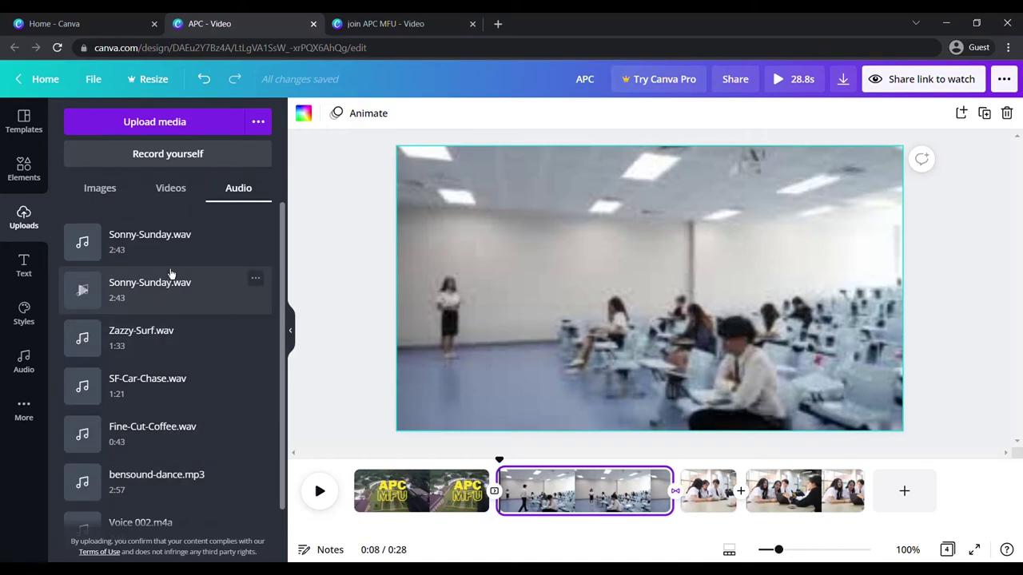
left_click(83, 243)
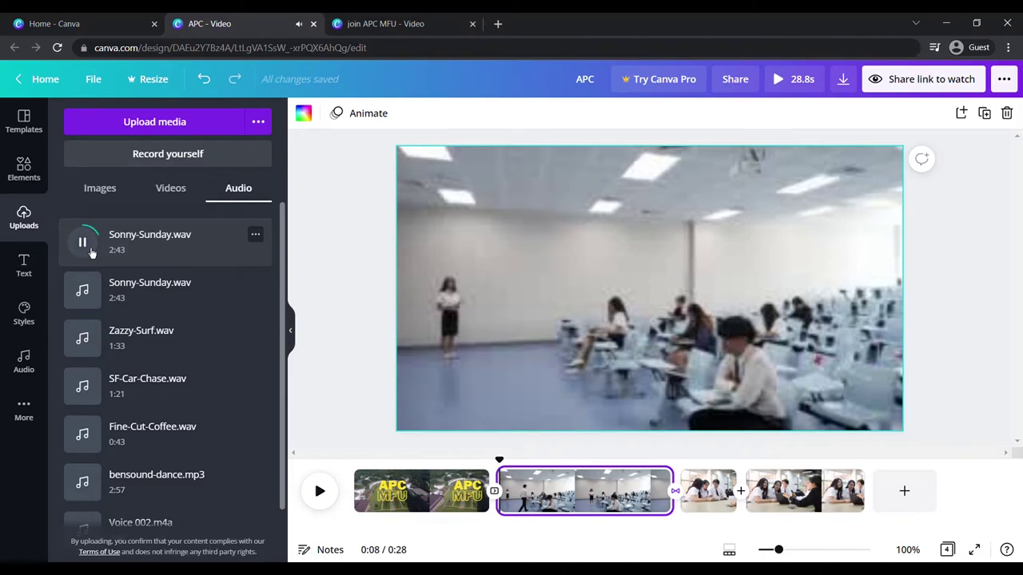
left_click(83, 243)
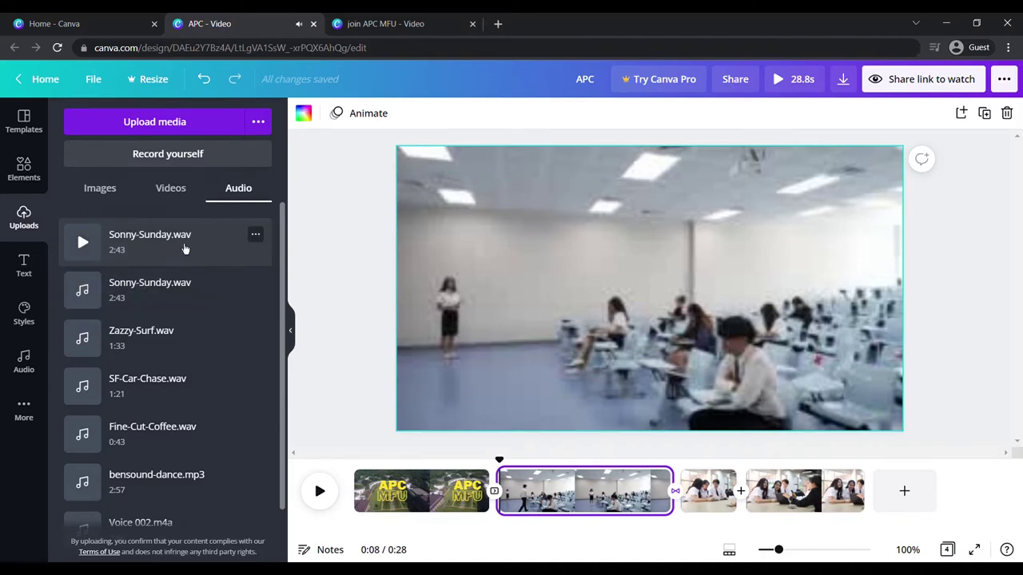
- Add Sonny-Sunday.wav to the timeline and extend it to start at the beginning of the video
left_click_drag(156, 239, 441, 527)
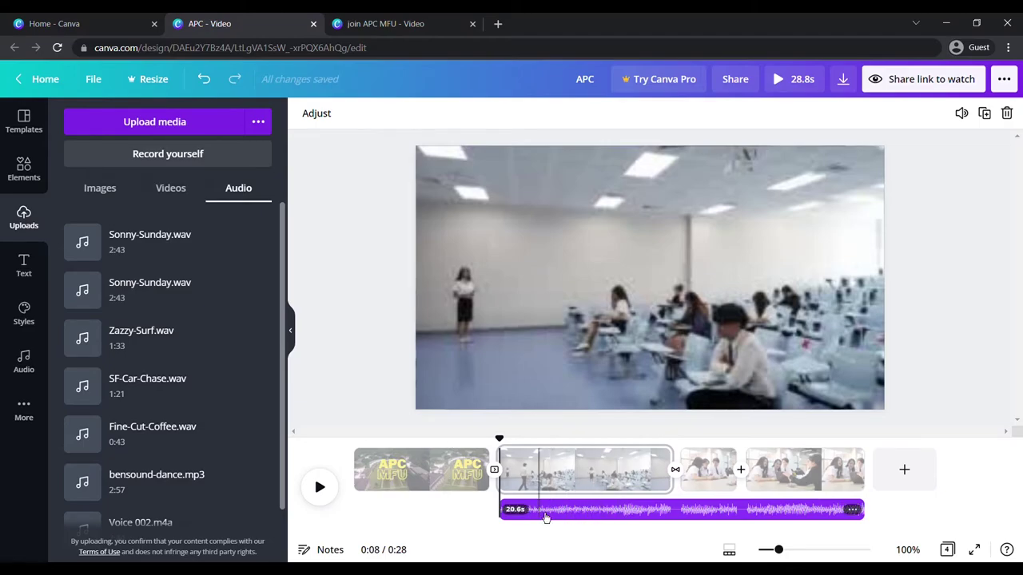
left_click_drag(541, 516, 464, 528)
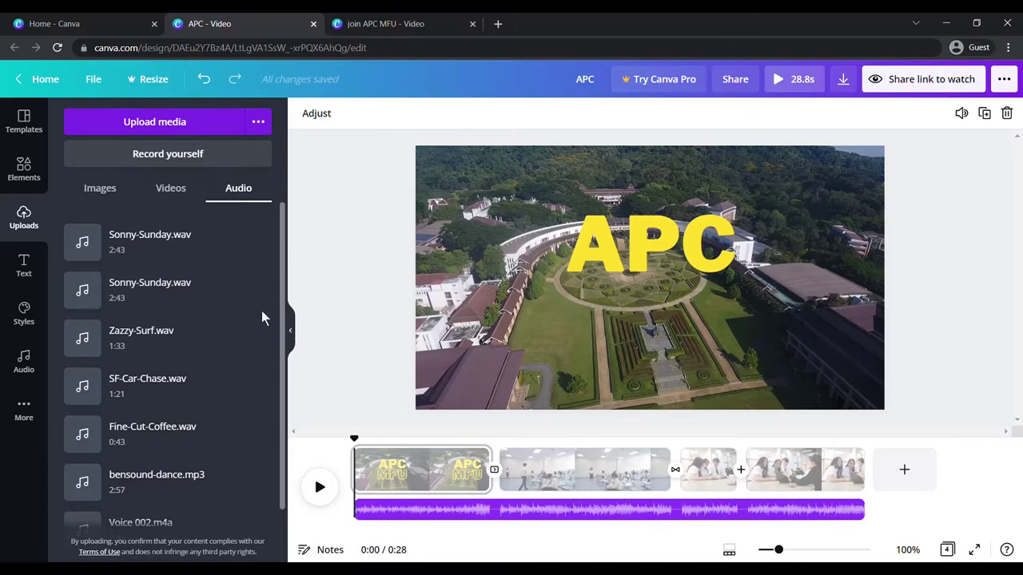
mouse_move(156, 260)
left_click(329, 491)
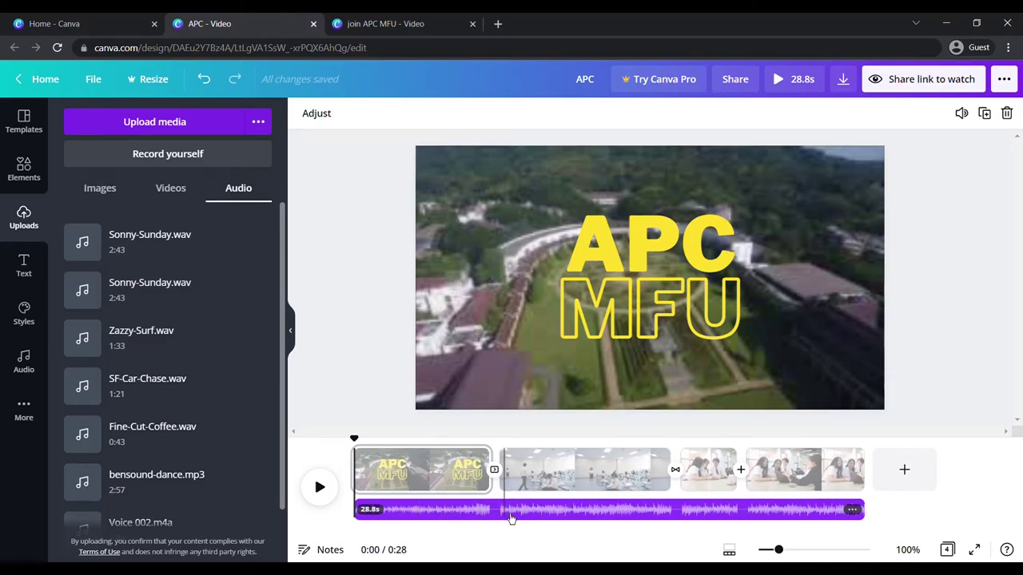
- Lower the music track's volume to about 33 and play the opening seconds to check it
left_click(962, 114)
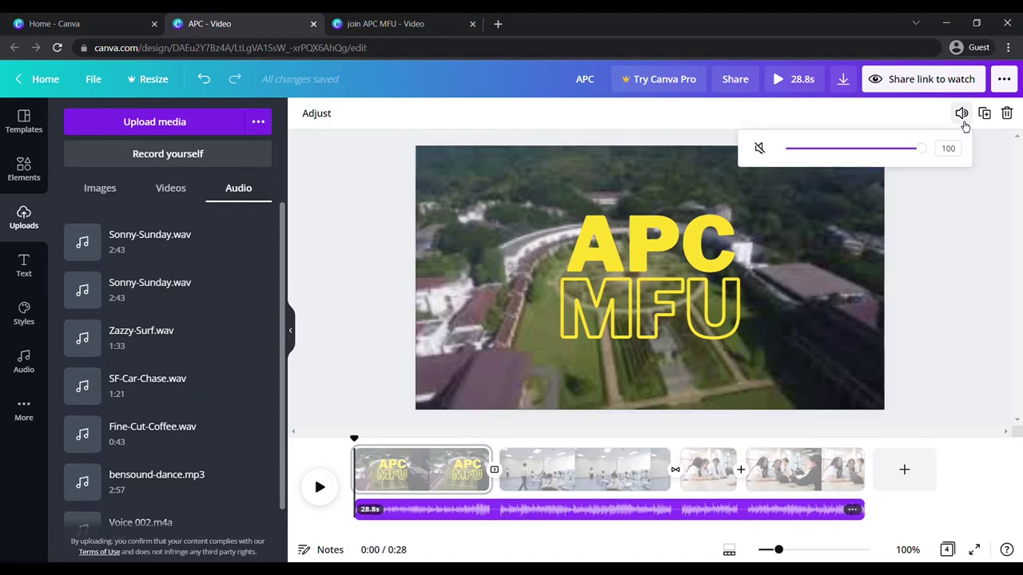
left_click_drag(930, 156, 859, 160)
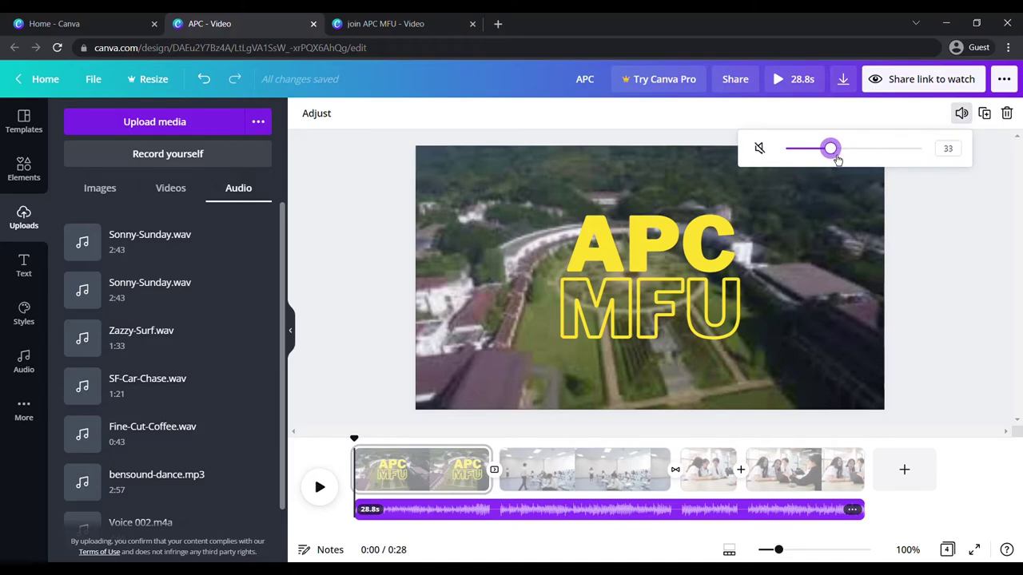
left_click(326, 448)
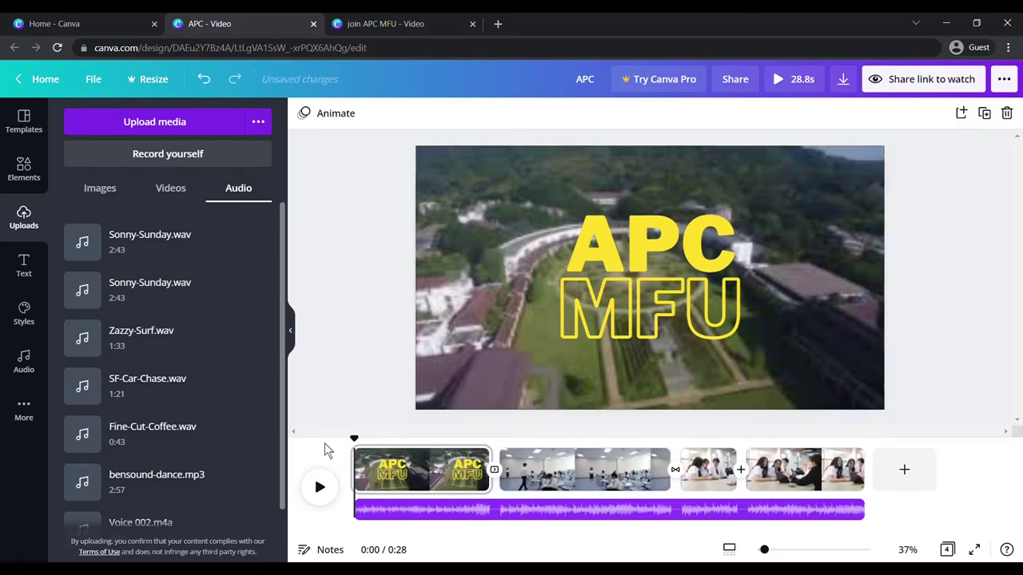
left_click(318, 487)
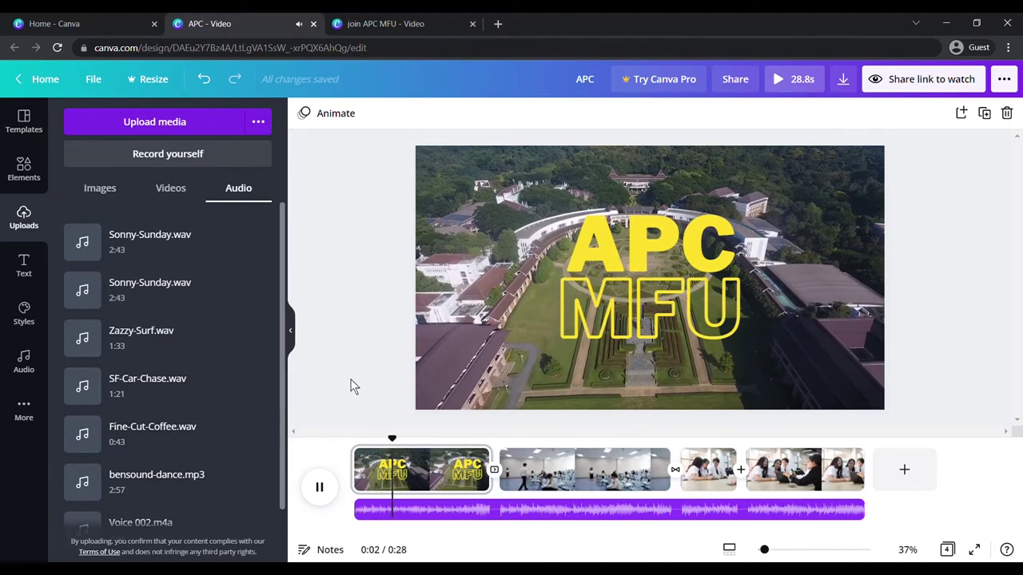
left_click(323, 491)
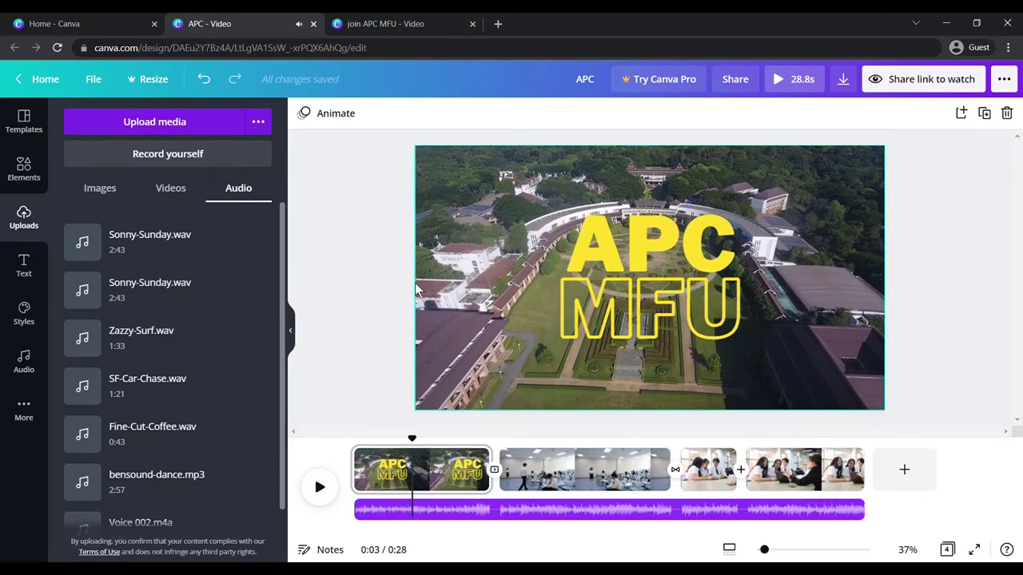
- Select the music track and examine its full waveform in the audio adjustment mode
left_click(501, 523)
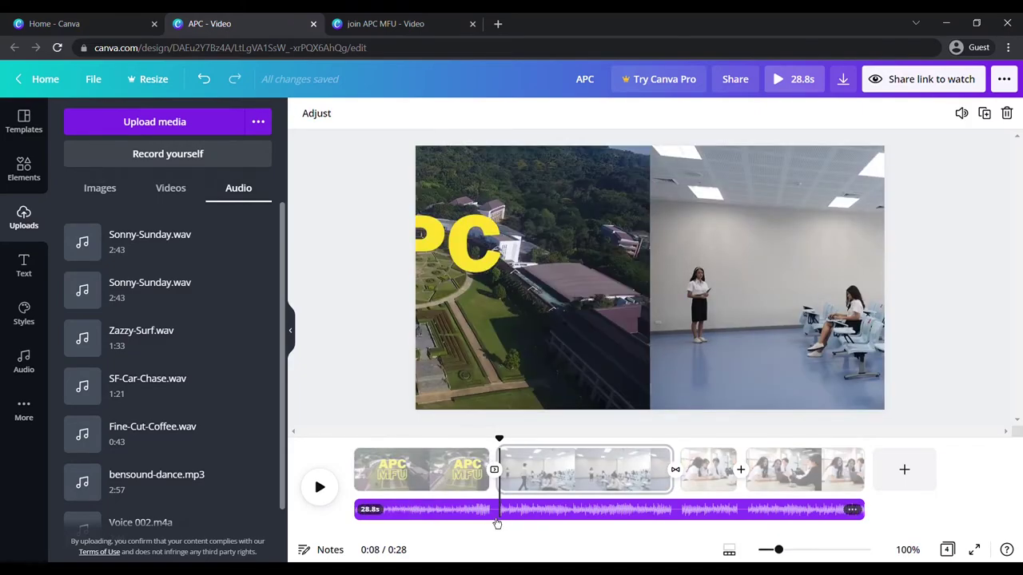
left_click(469, 414)
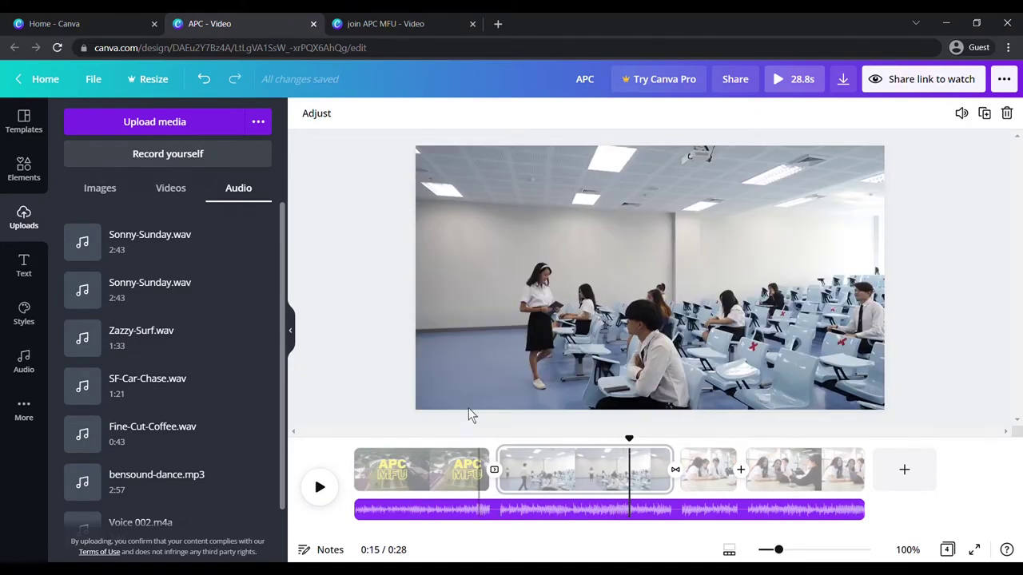
left_click(331, 118)
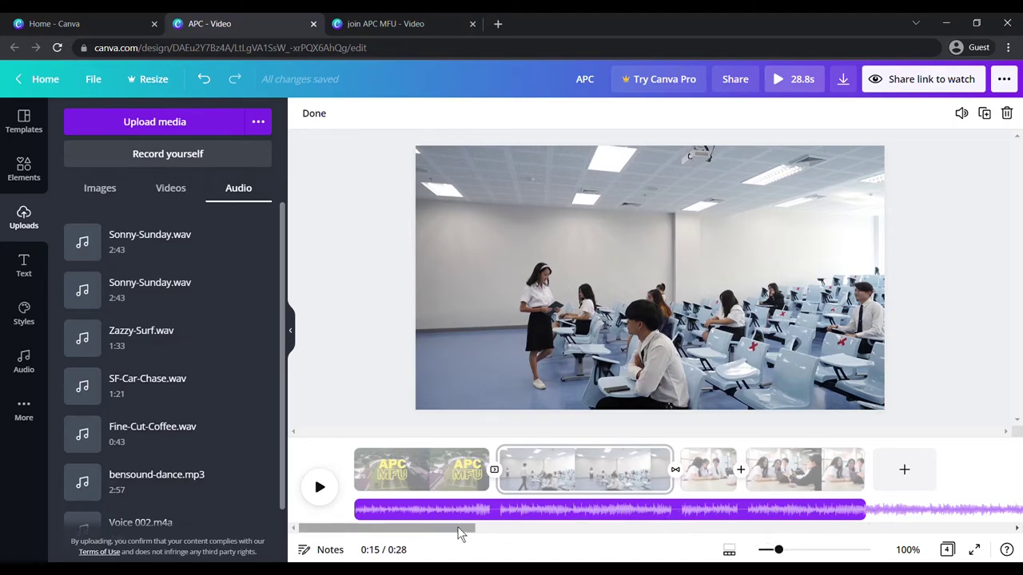
left_click(499, 537)
left_click(681, 517)
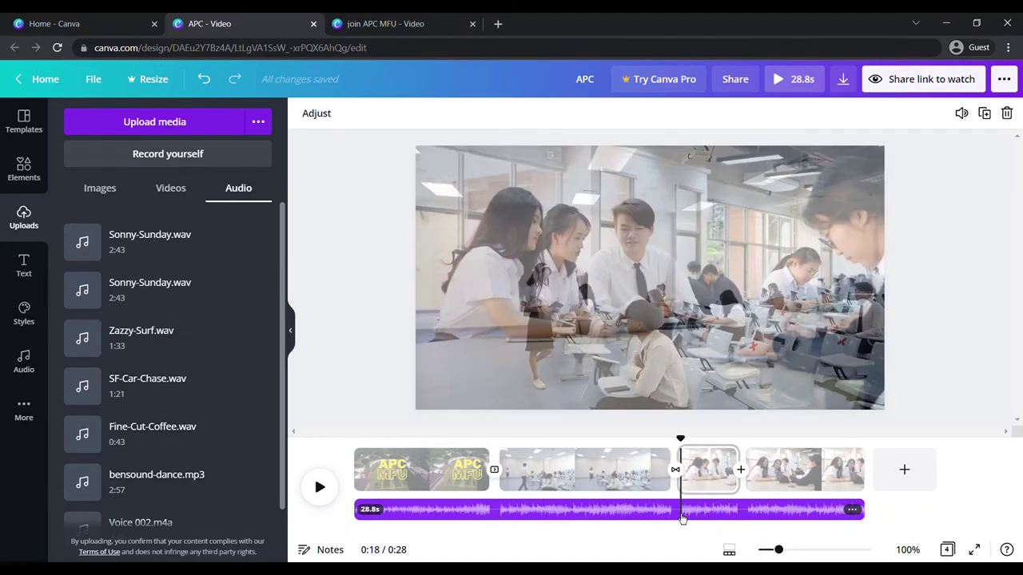
- Shift the Sonny-Sunday track's waveform in adjustment mode so the video uses a later portion of the song
left_click(333, 122)
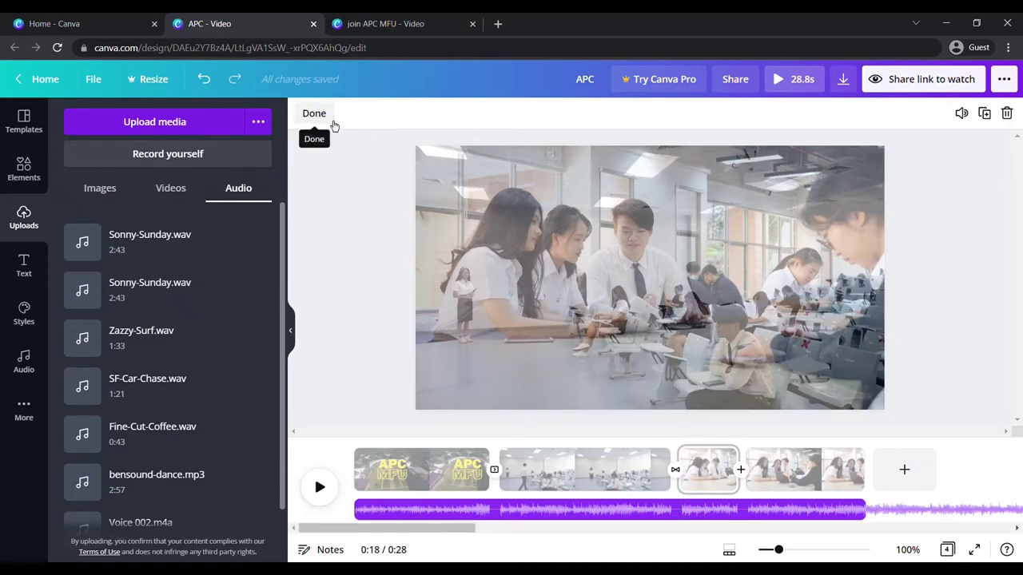
left_click_drag(839, 518, 640, 521)
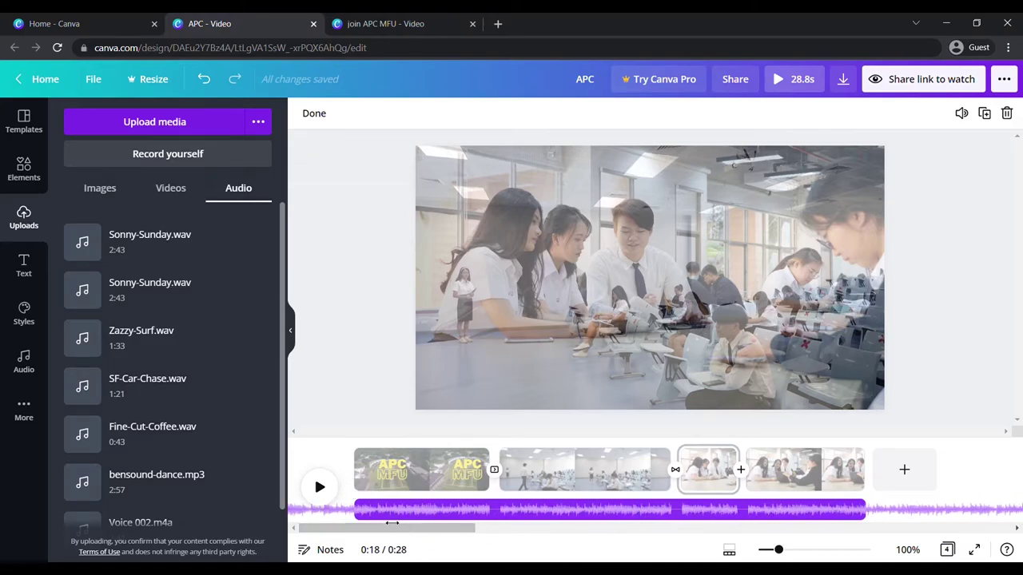
left_click(327, 127)
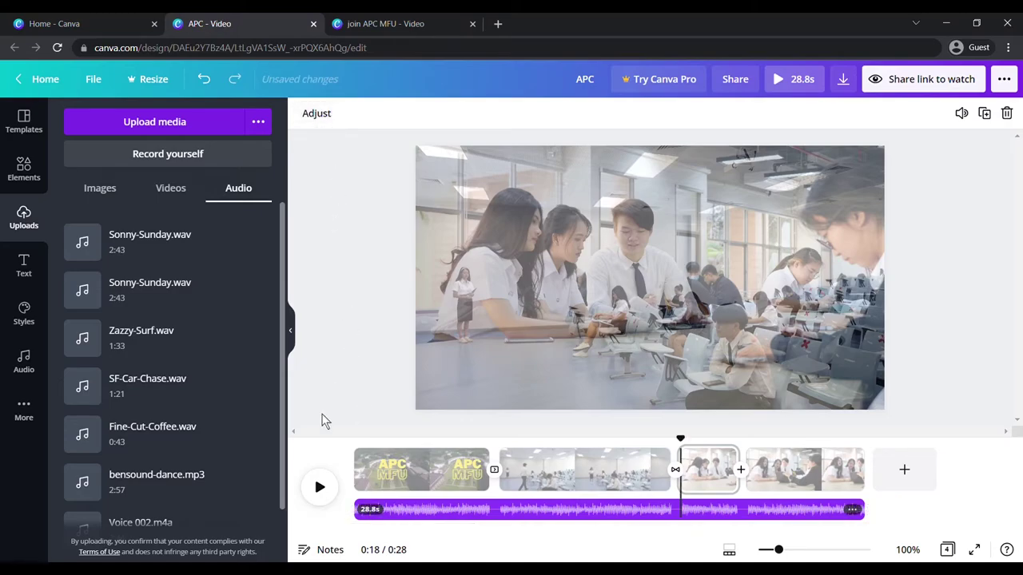
- Play the video from the beginning to check the adjusted music under the title clip
left_click(319, 489)
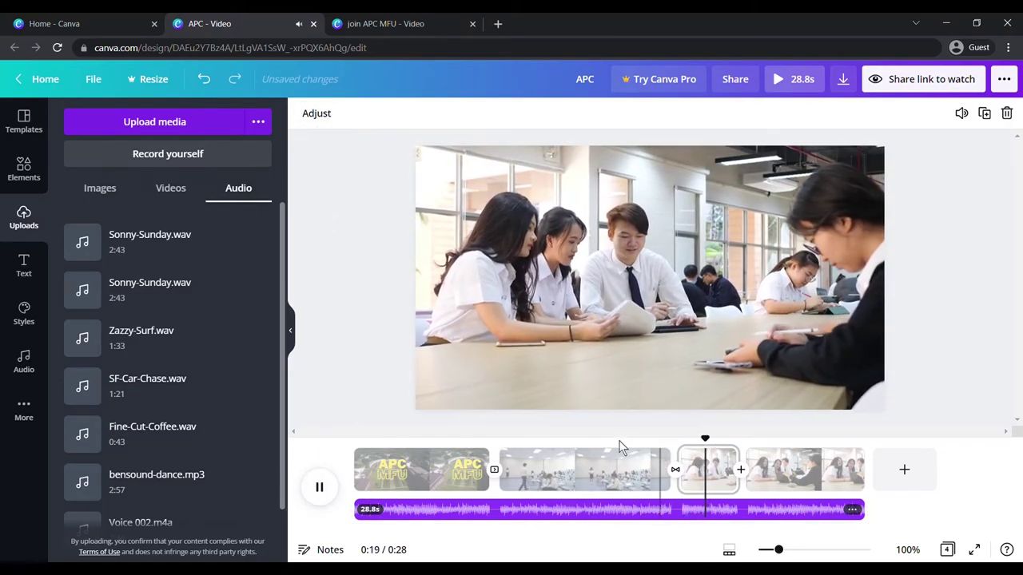
left_click(319, 489)
left_click_drag(716, 442, 356, 439)
left_click(320, 489)
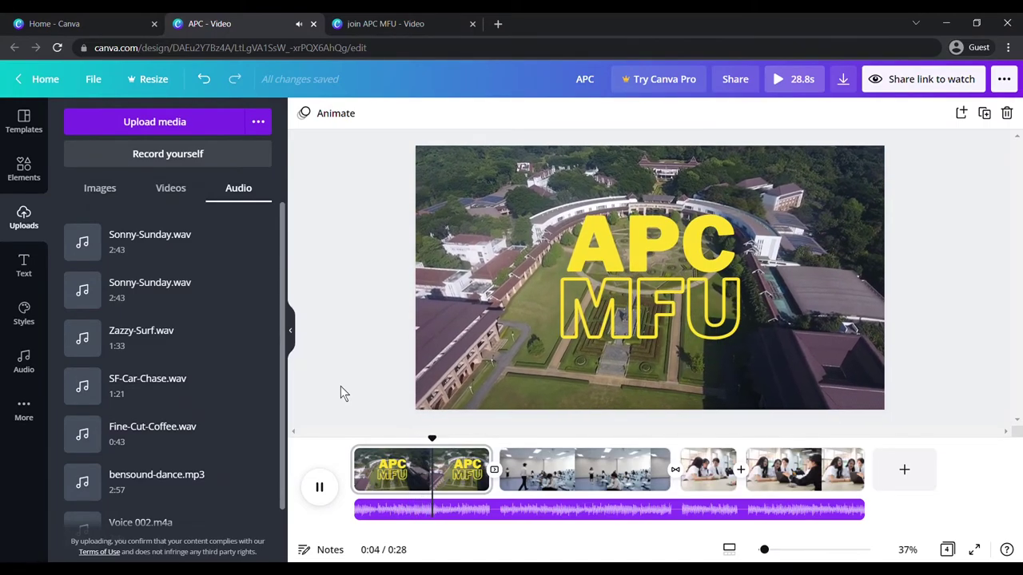
key("space")
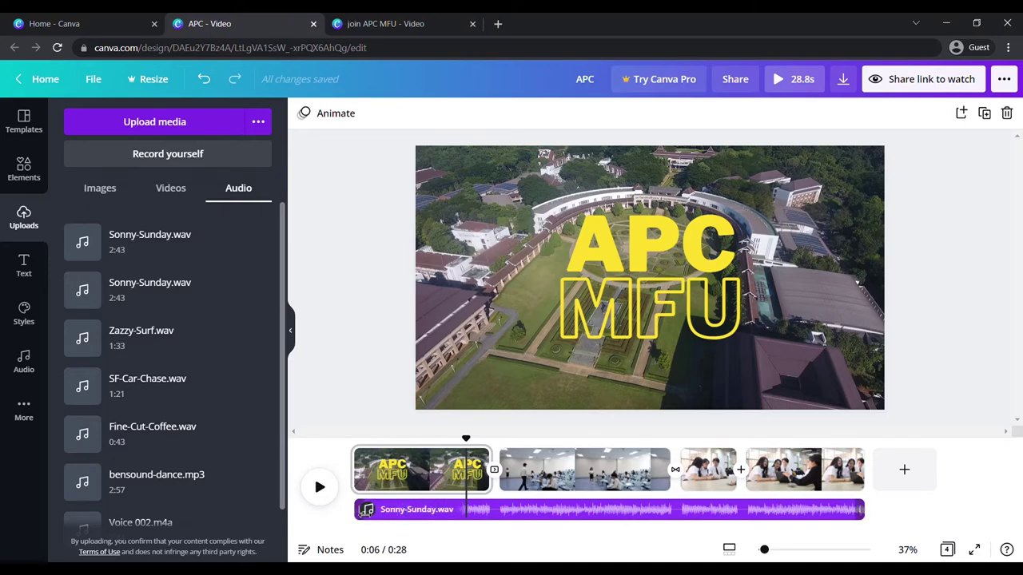
- Trim the Sonny-Sunday track to about 10.1 s beneath the classroom clip and play the video from the start to check it
left_click_drag(365, 510, 489, 509)
left_click_drag(869, 510, 670, 513)
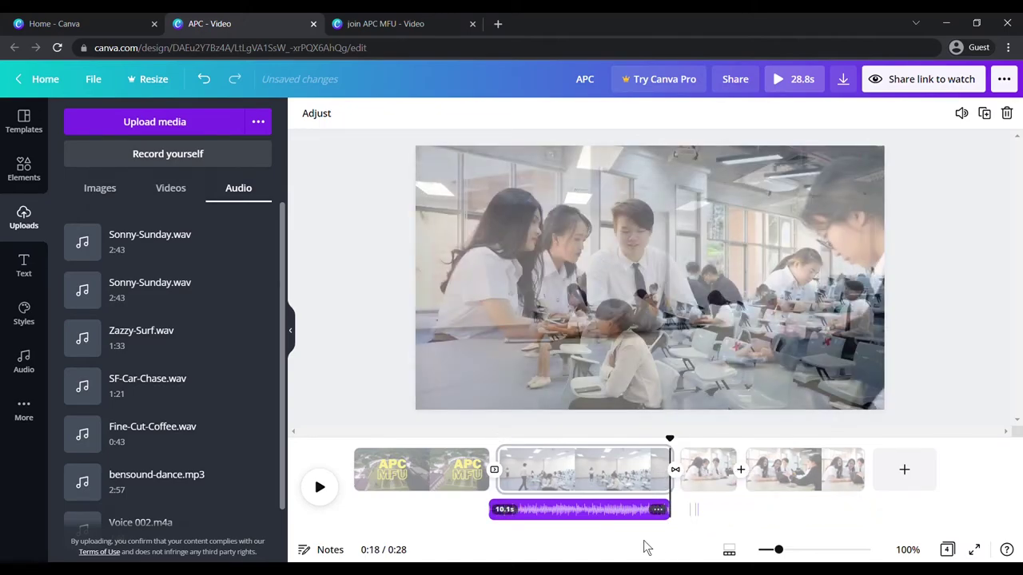
left_click(499, 509)
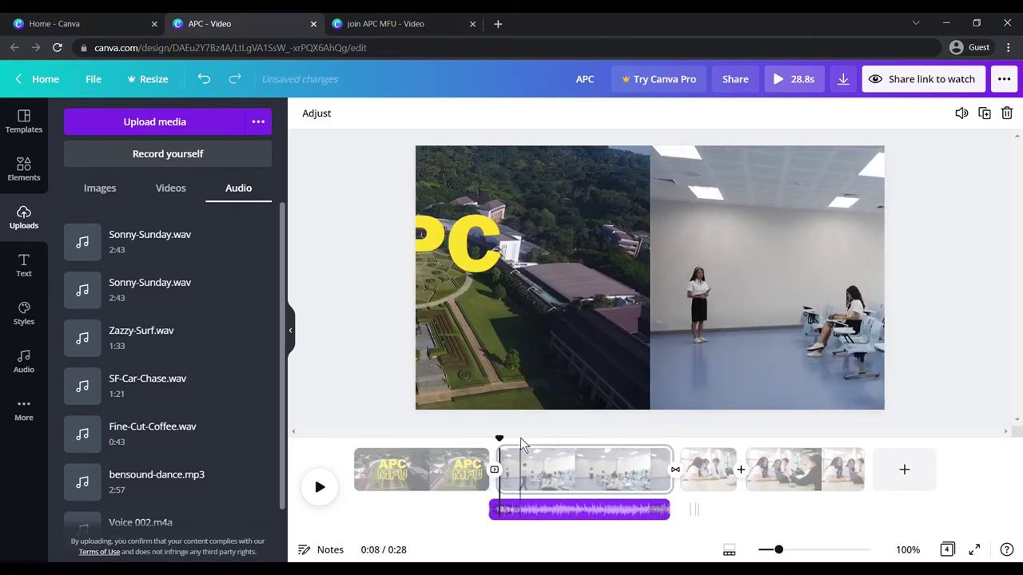
left_click_drag(501, 441, 364, 441)
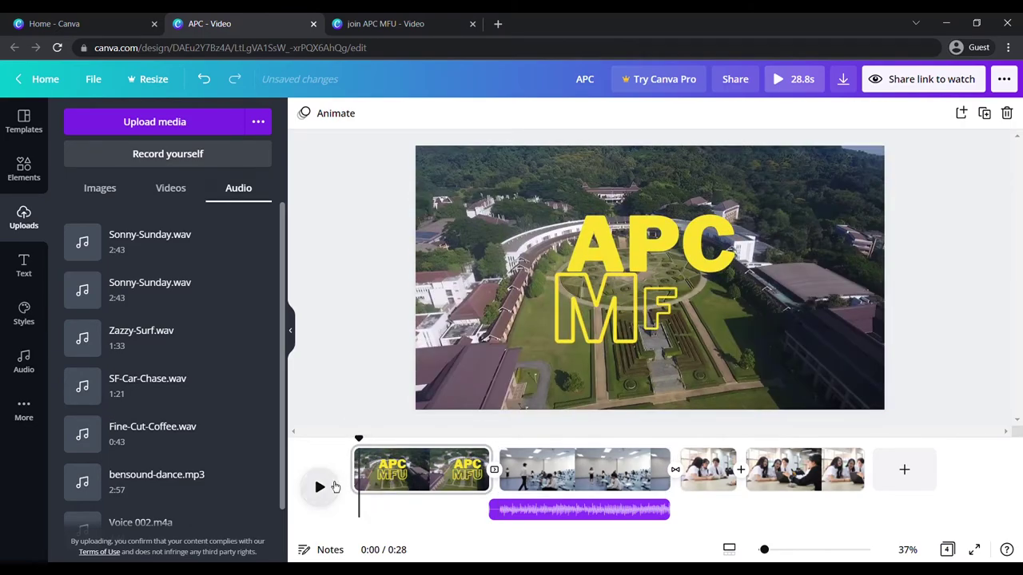
left_click(319, 486)
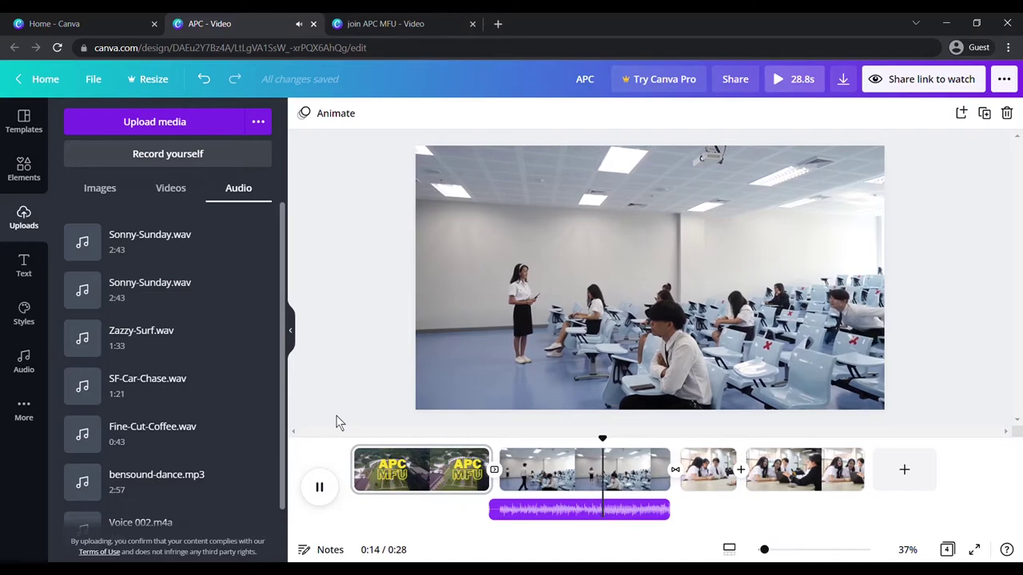
left_click(334, 487)
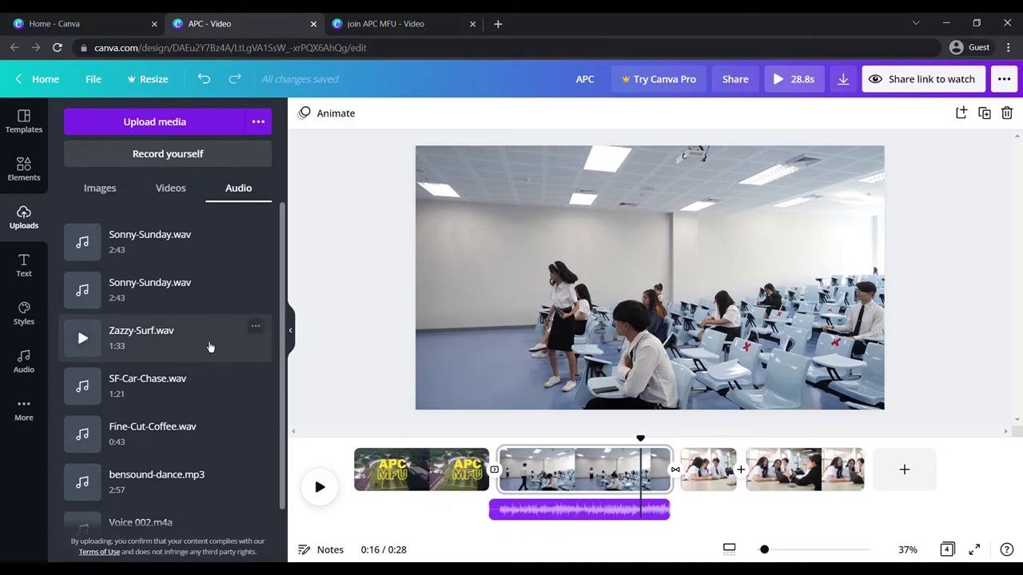
- Add Zazzy-Surf.wav to the timeline at the video's start and trim it to about 8.1 s beneath the APC MFU title clip
left_click_drag(136, 345, 398, 529)
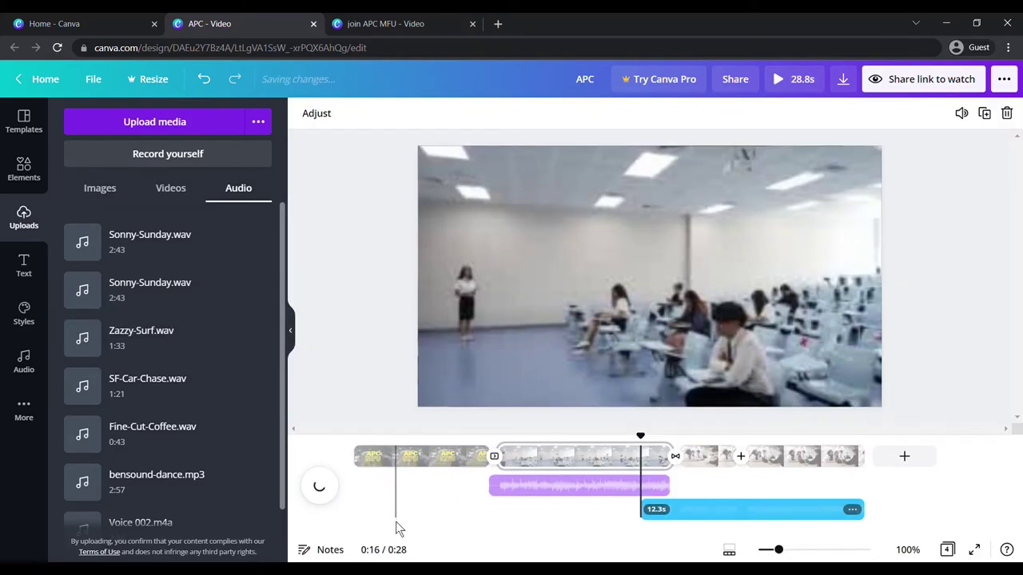
left_click_drag(707, 520, 415, 523)
left_click_drag(871, 509, 482, 528)
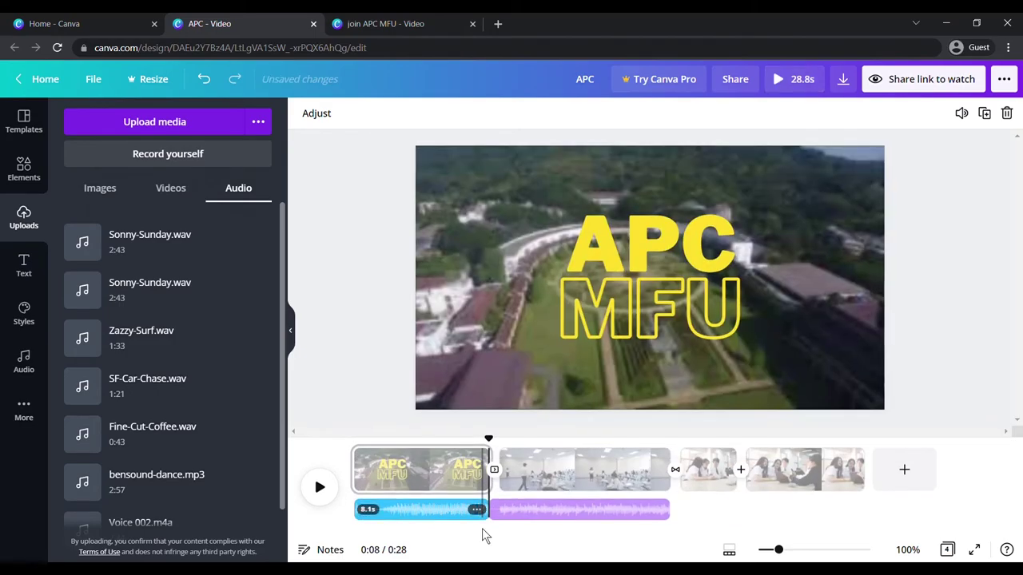
- Play the video from the start through the change from Zazzy-Surf to Sonny-Sunday
left_click(320, 487)
left_click_drag(507, 442, 359, 439)
left_click(333, 491)
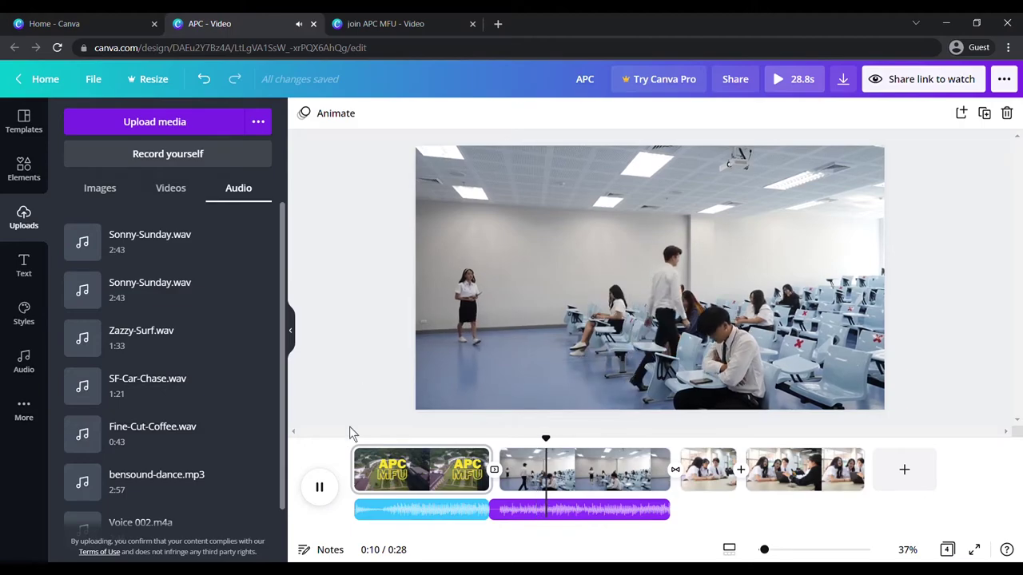
left_click(320, 488)
- Lower the Zazzy-Surf track's volume to 42 and shift its waveform to use a slightly later portion of the song
left_click(436, 505)
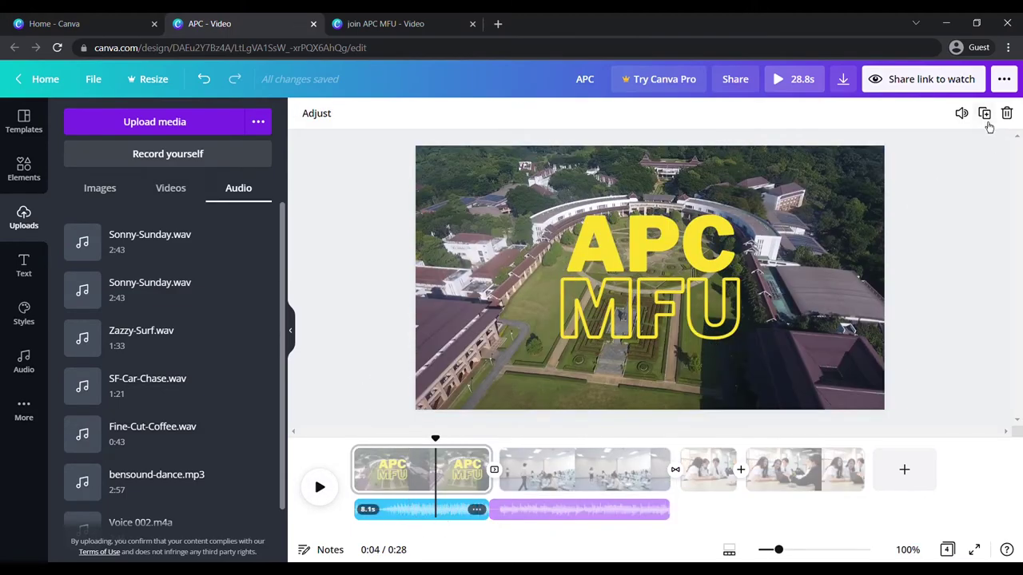
left_click(962, 115)
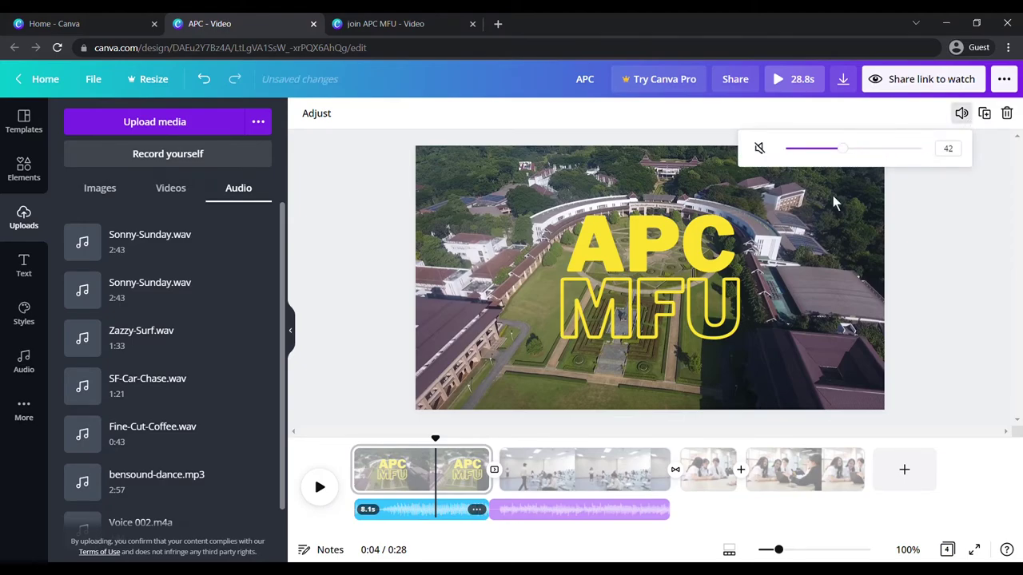
left_click(336, 125)
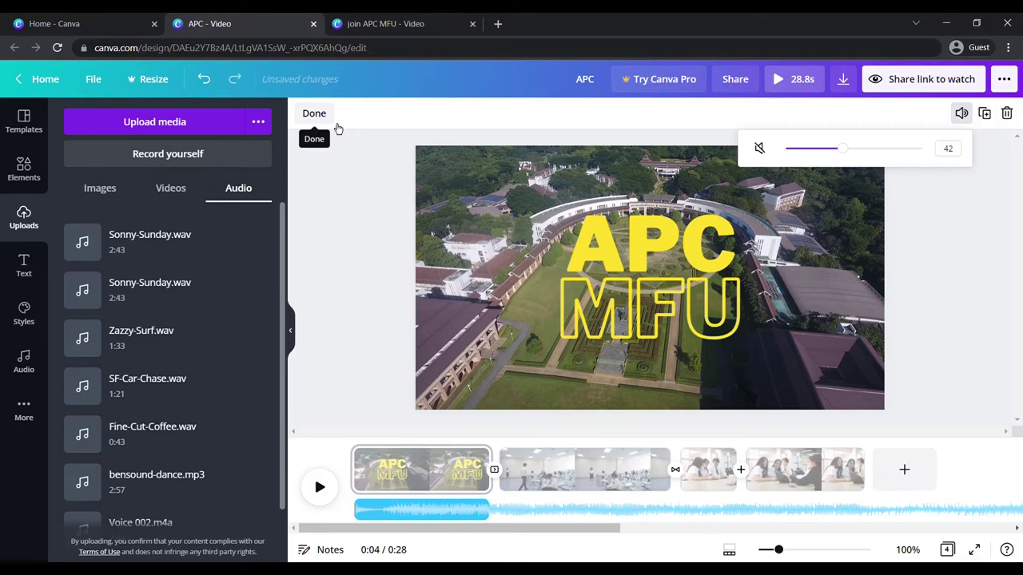
left_click_drag(562, 518, 534, 525)
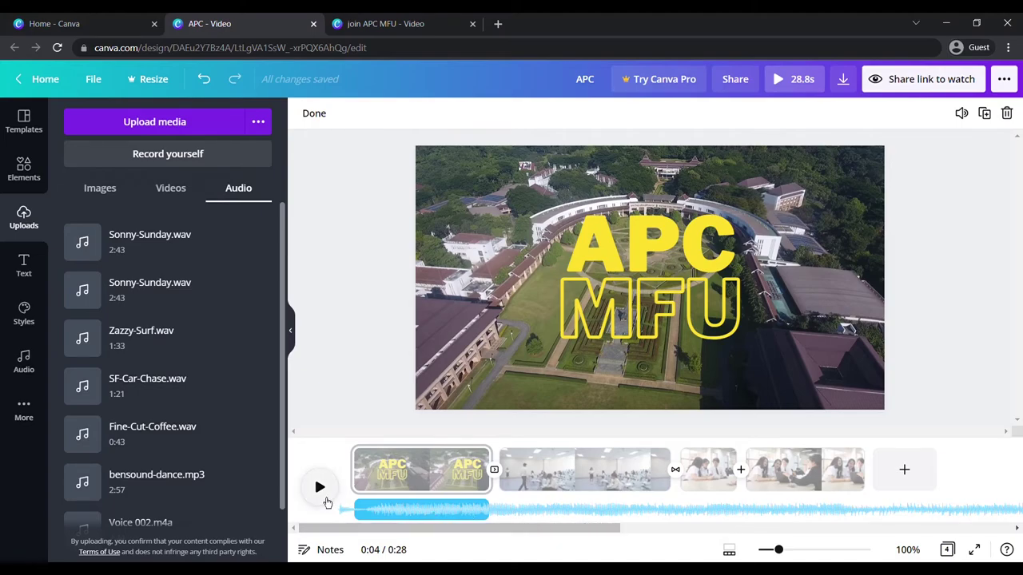
left_click(346, 351)
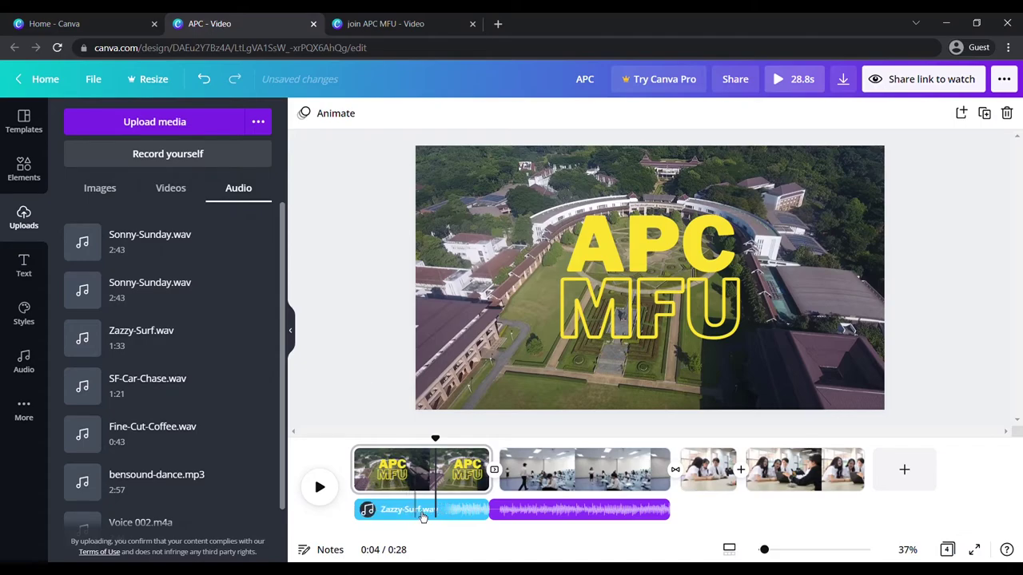
- Slide the Sonny-Sunday waveform under the classroom clip in adjustment mode to select a different portion of the song
left_click(637, 519)
left_click(660, 514)
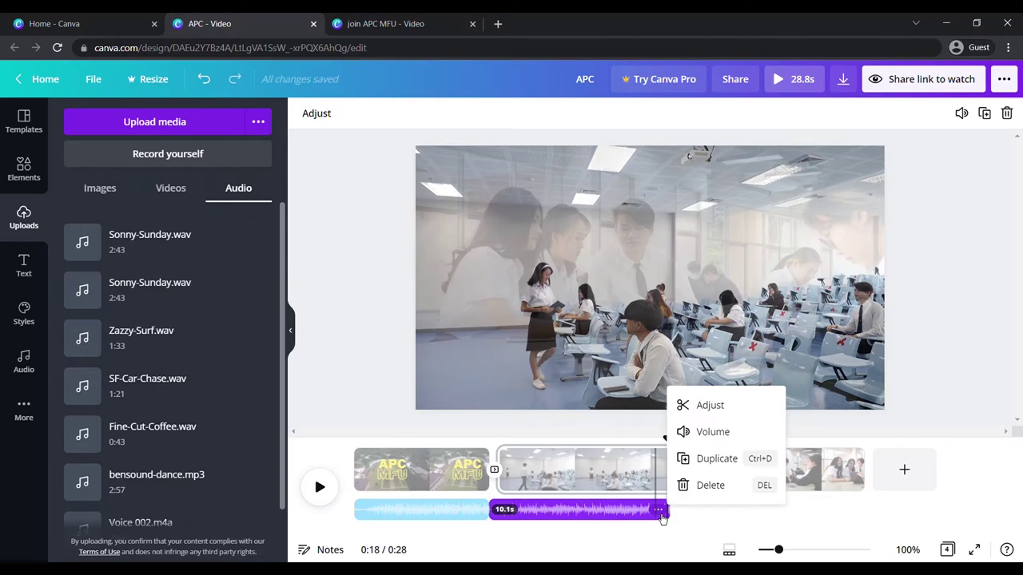
left_click(710, 407)
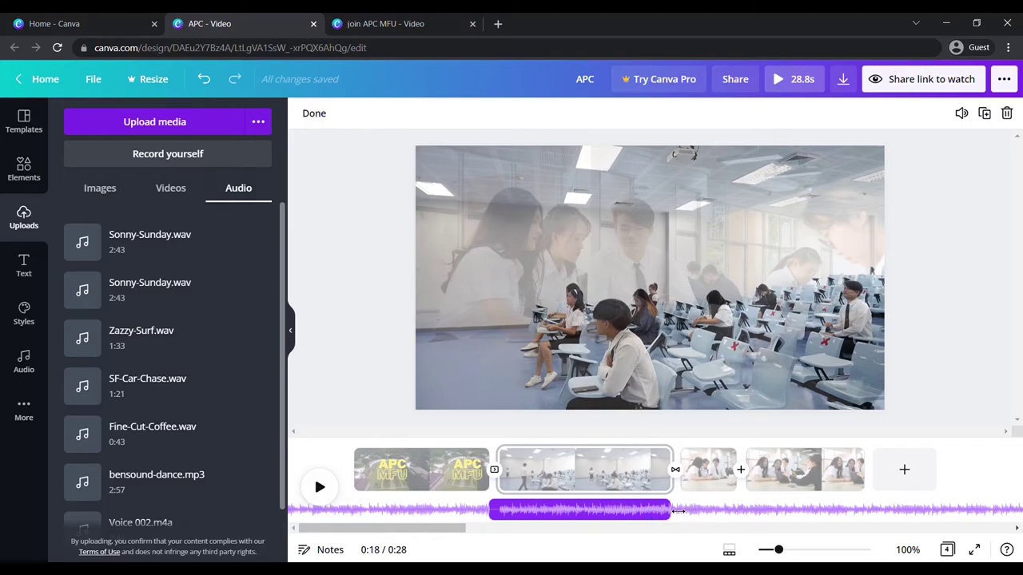
right_click(635, 520)
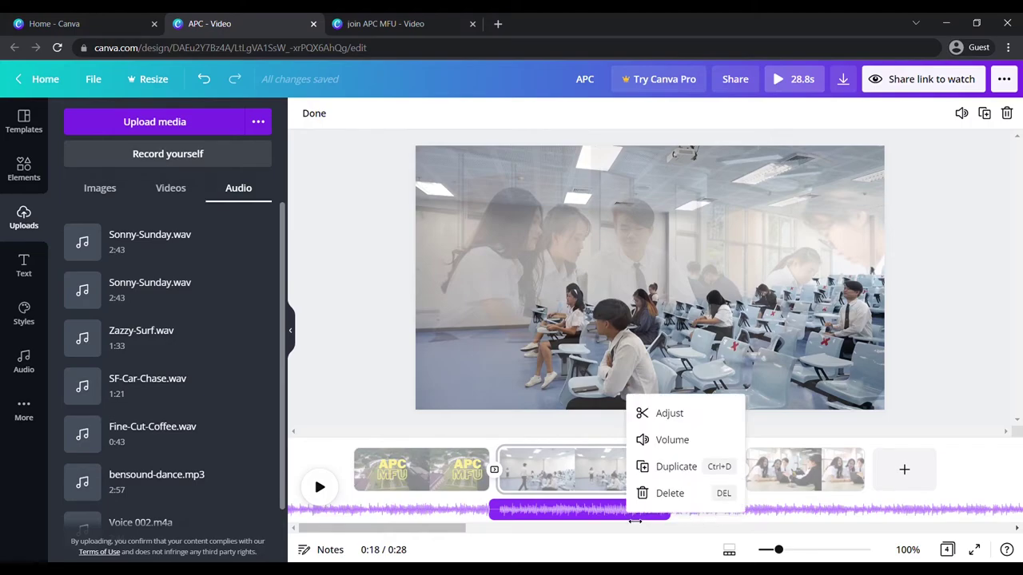
left_click(677, 417)
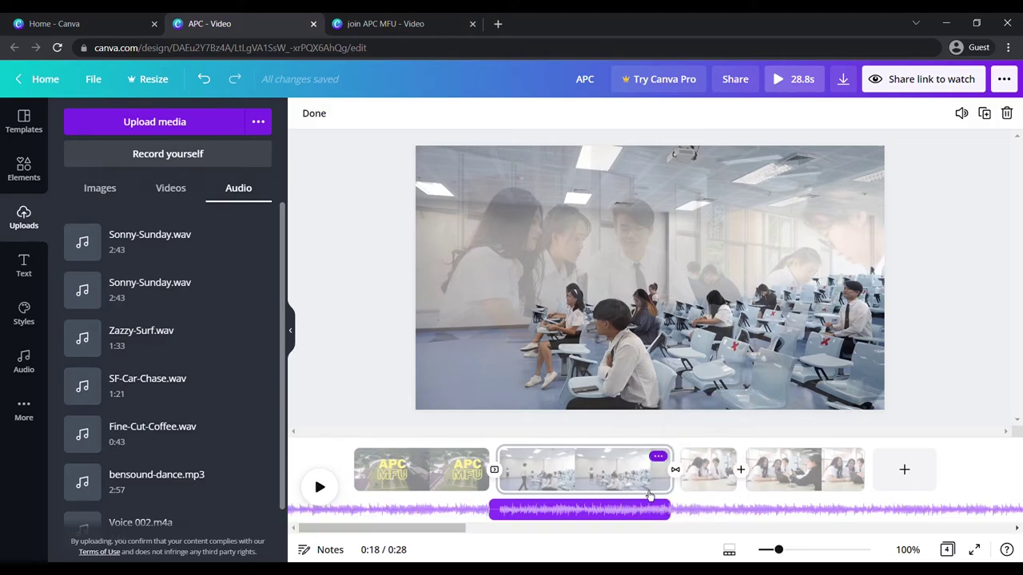
left_click_drag(585, 521, 611, 520)
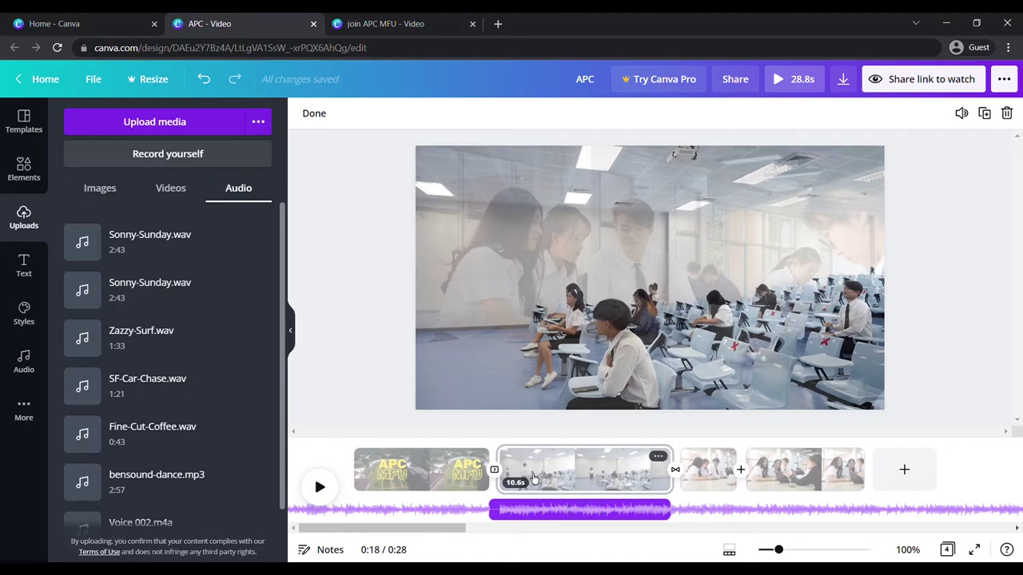
left_click(316, 115)
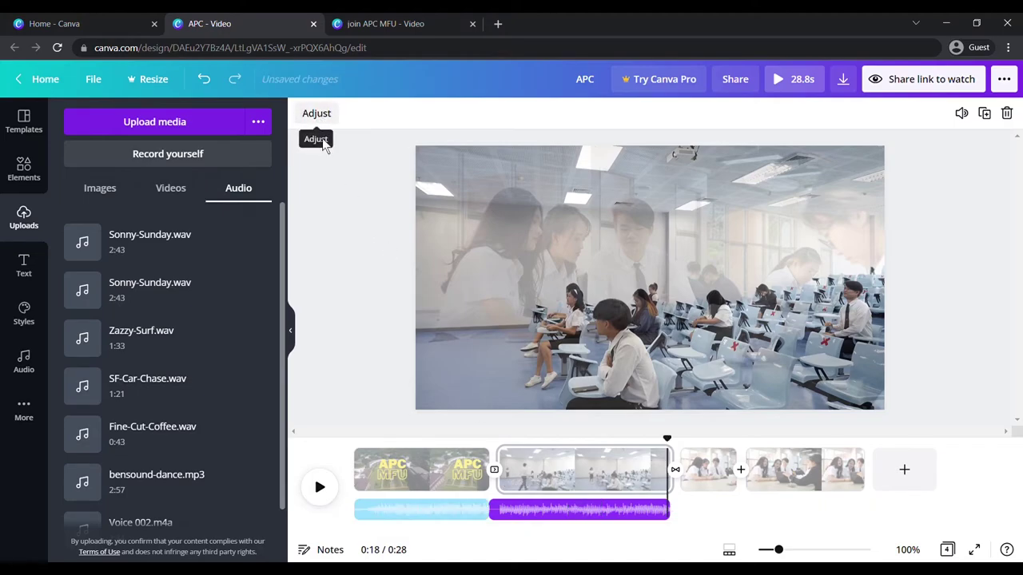
left_click(347, 217)
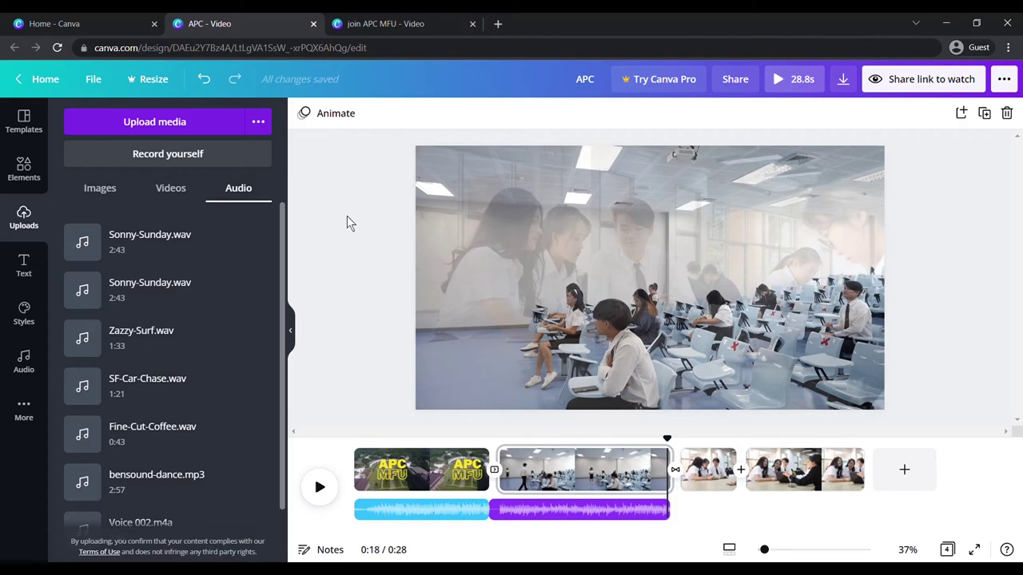
- Add a heading text box to the classroom clip and move it to the frame's lower-left area
left_click(25, 179)
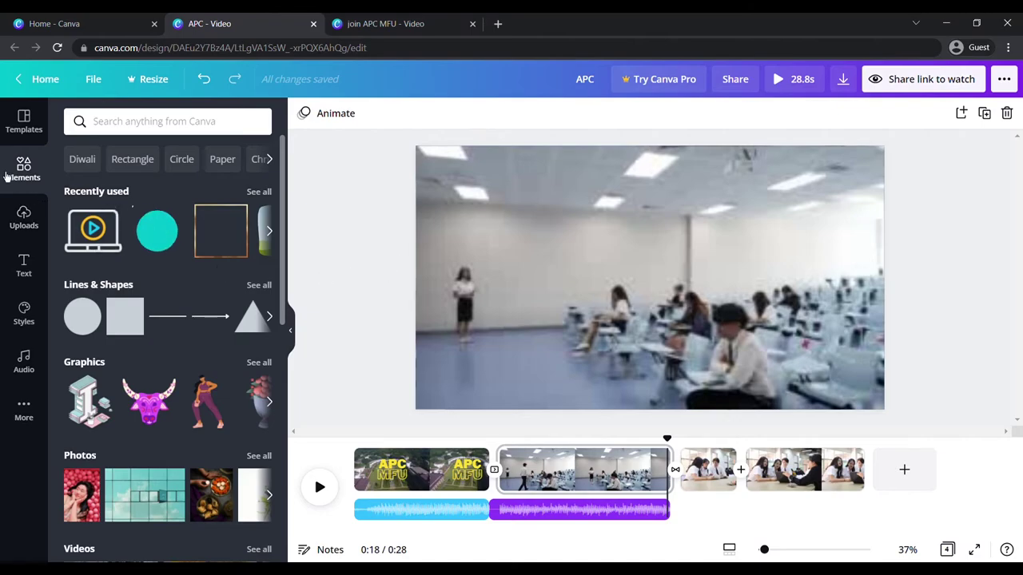
left_click(32, 283)
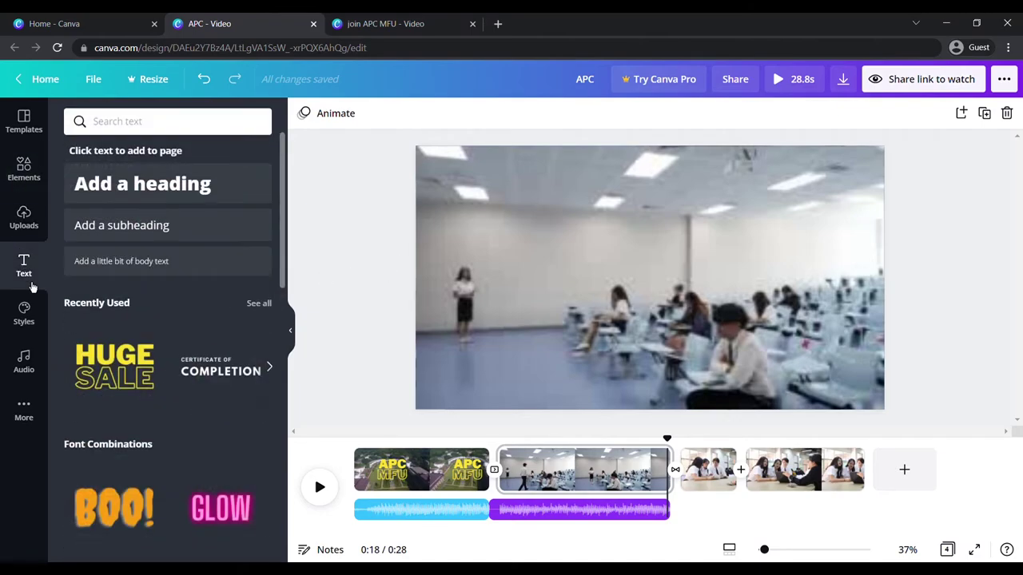
left_click(152, 200)
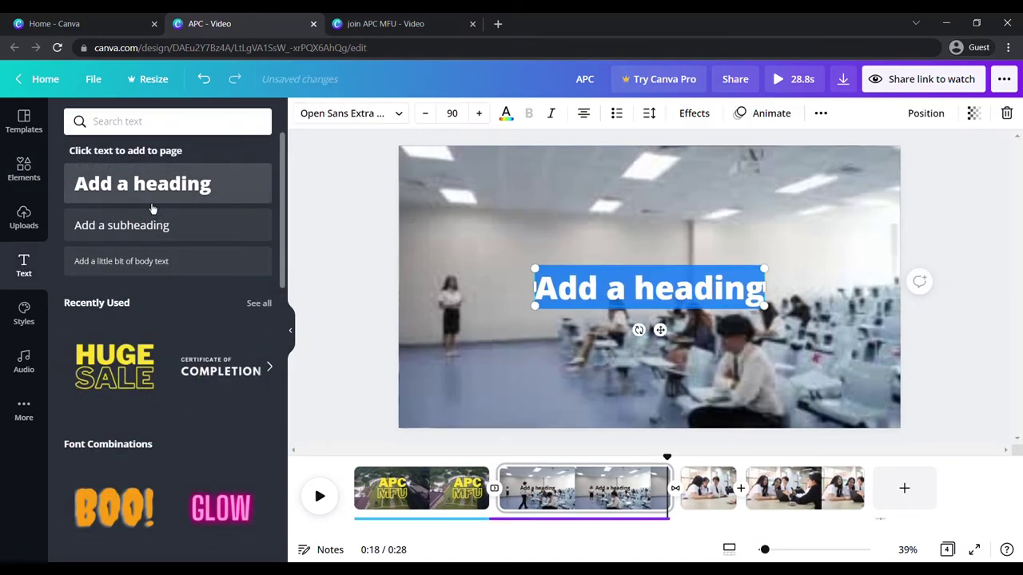
left_click_drag(664, 340, 542, 446)
- Replace the heading text with "Learning" and move it closer to the classroom frame's left edge, keeping it selected
left_click(510, 412)
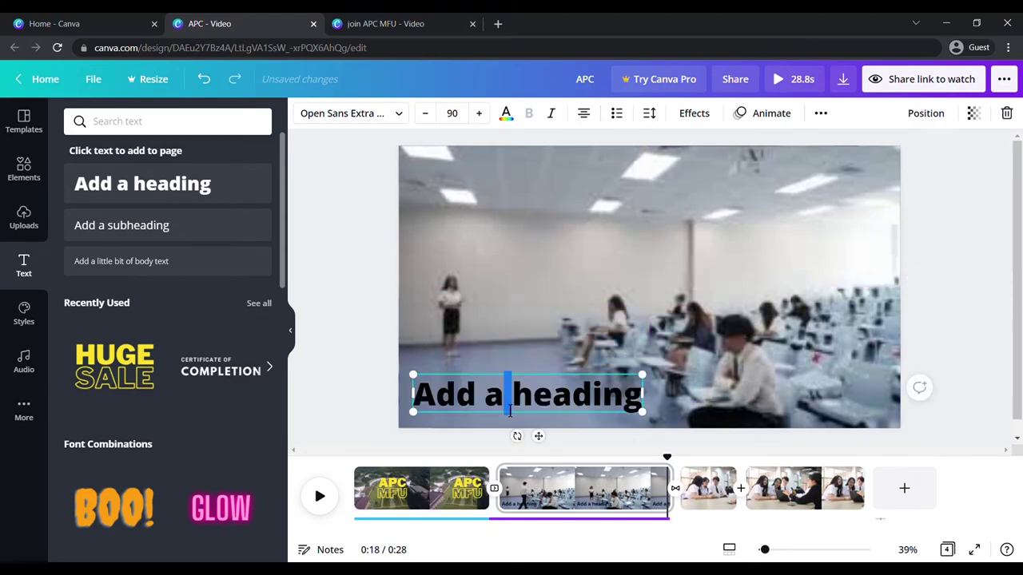
left_click_drag(424, 403, 643, 405)
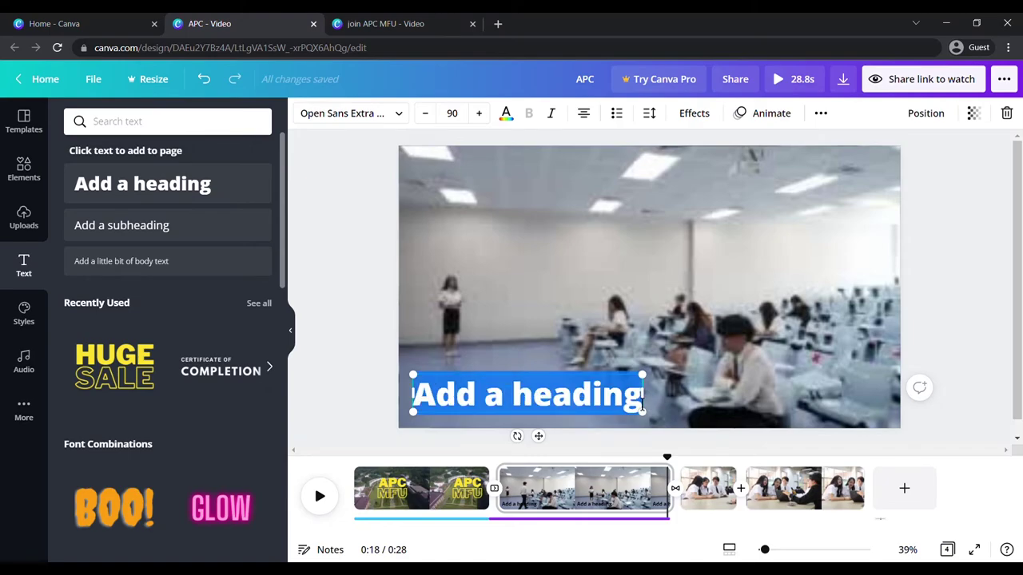
key("BackSpace")
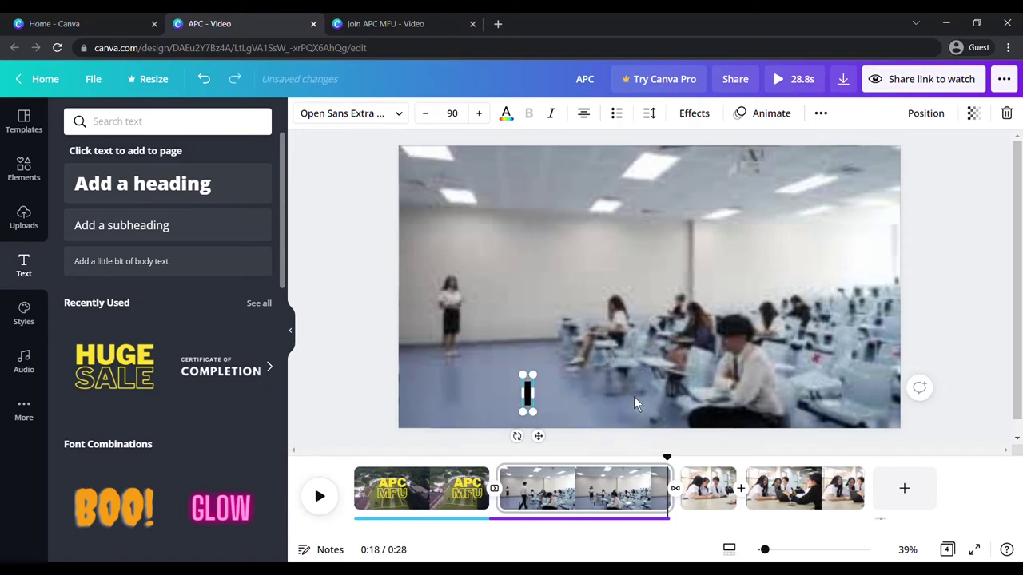
type("Learning")
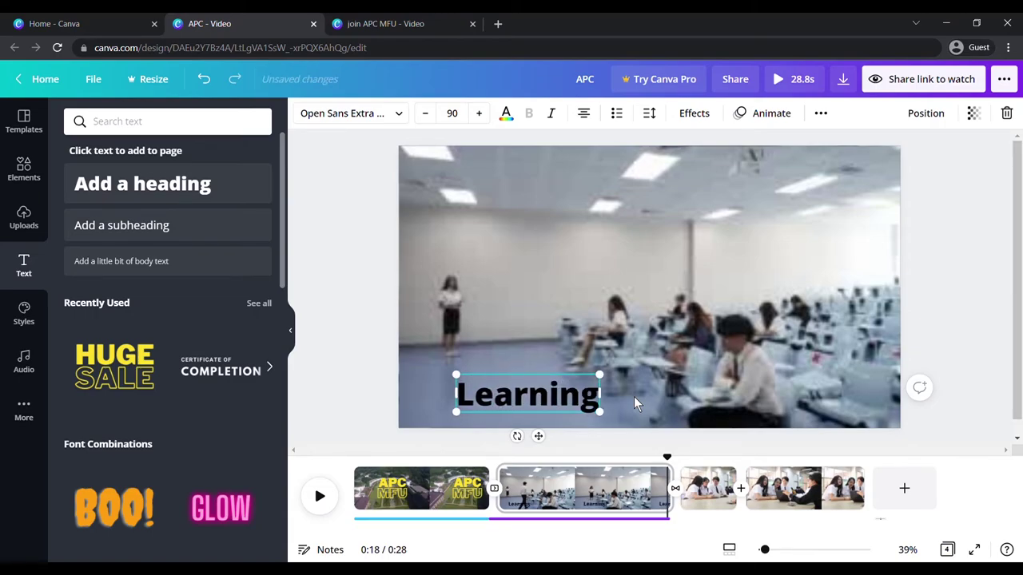
left_click_drag(547, 440, 507, 440)
left_click(356, 405)
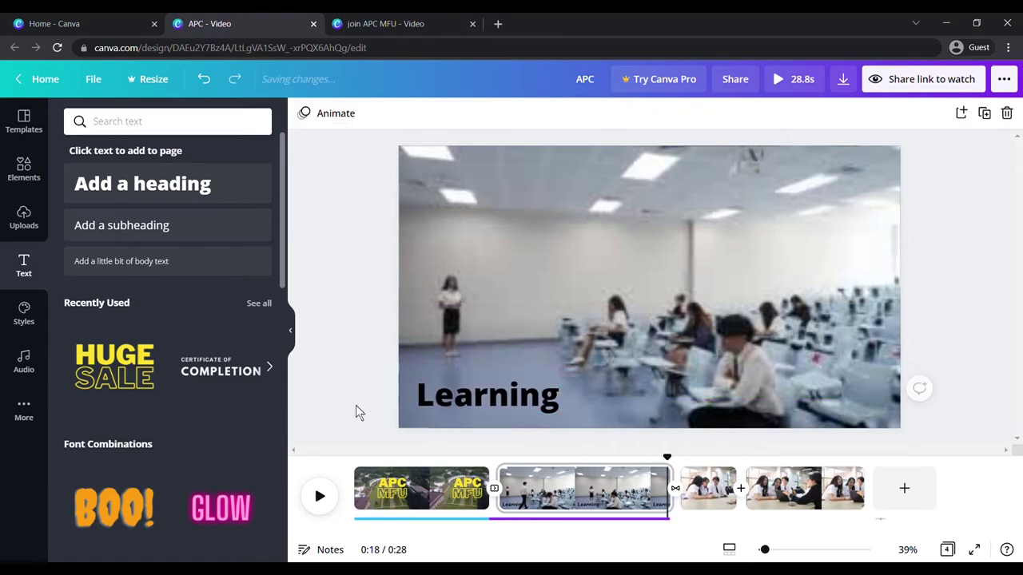
left_click(423, 411)
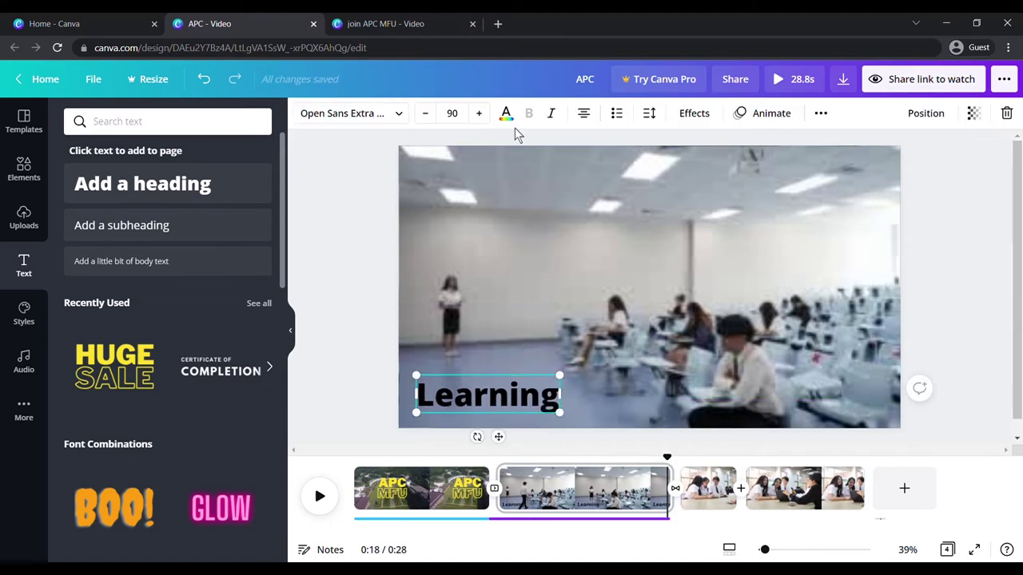
- Colour the "Learning" text with the document's yellow and apply the Rise text animation to it
left_click(507, 116)
left_click(150, 183)
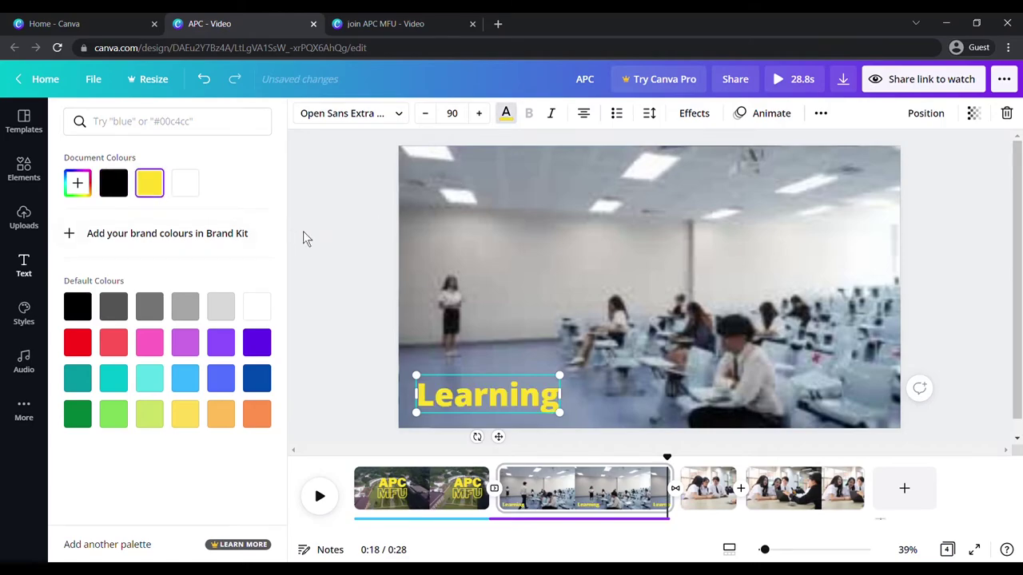
key("Escape")
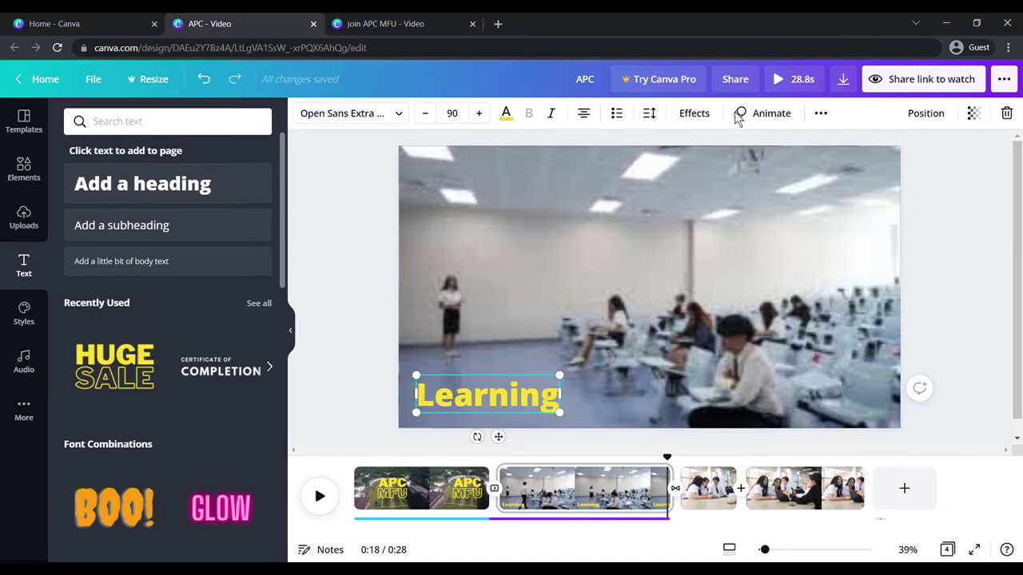
left_click(768, 118)
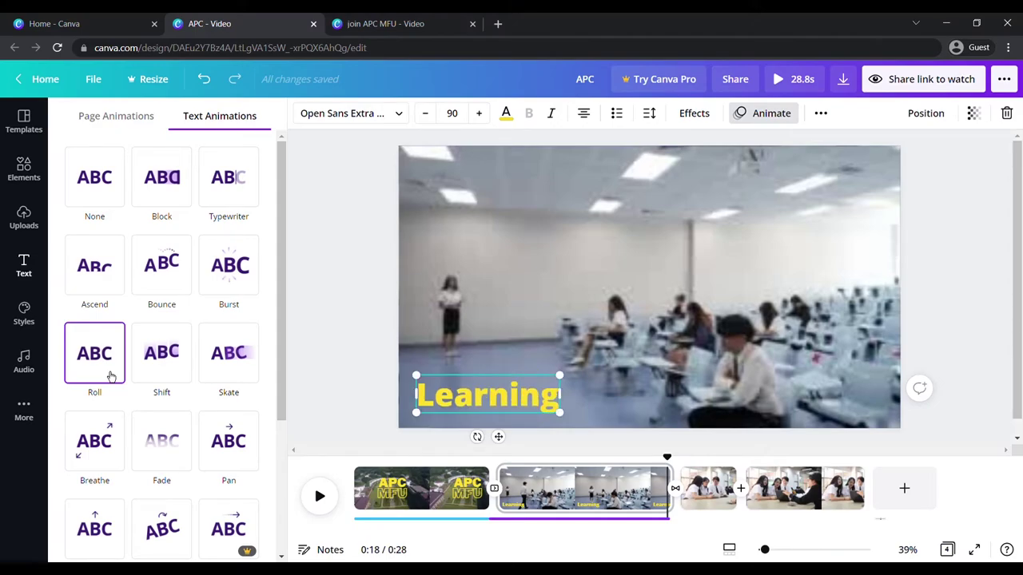
scroll(111, 375, "down", 3)
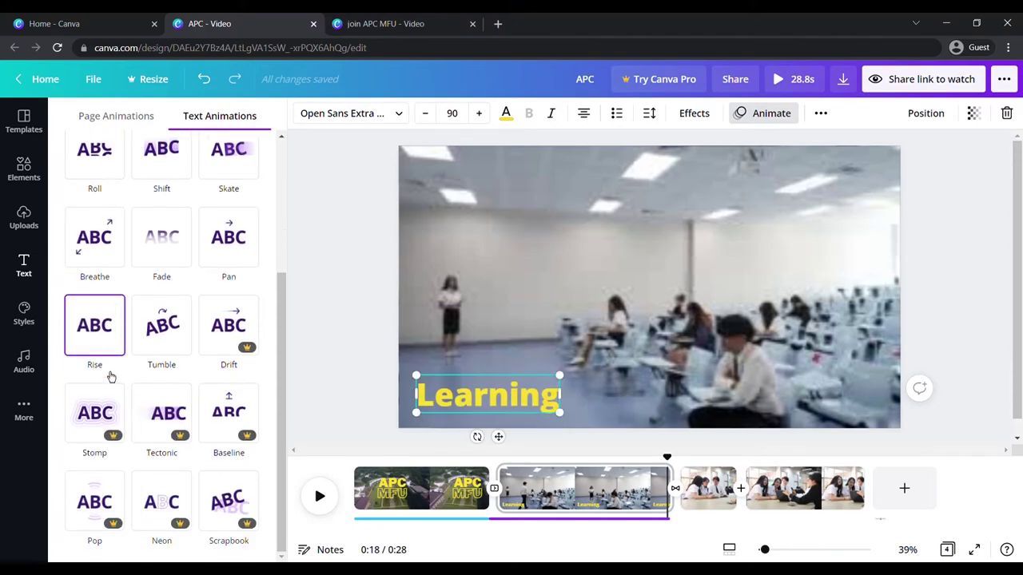
left_click(100, 340)
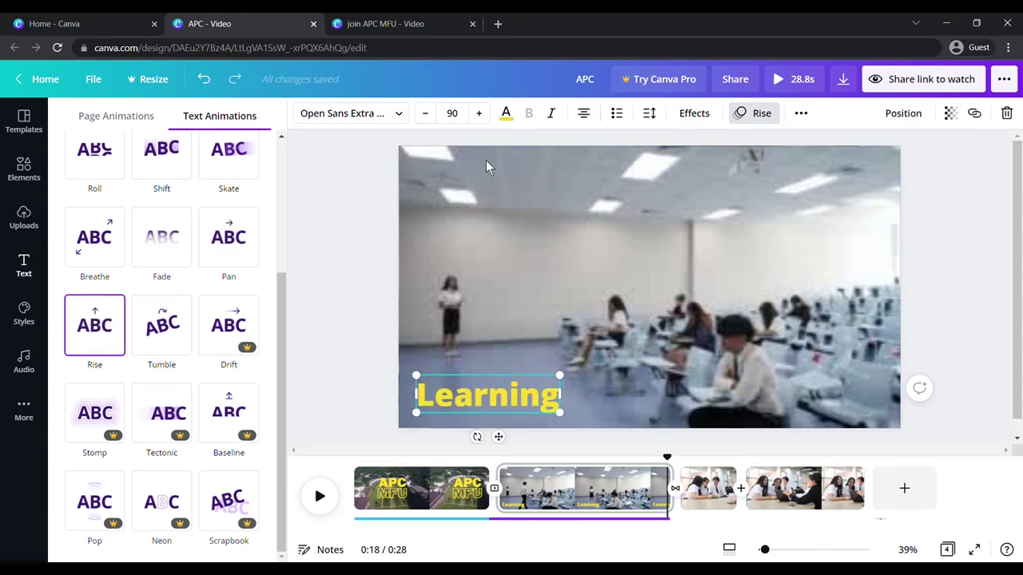
left_click(333, 250)
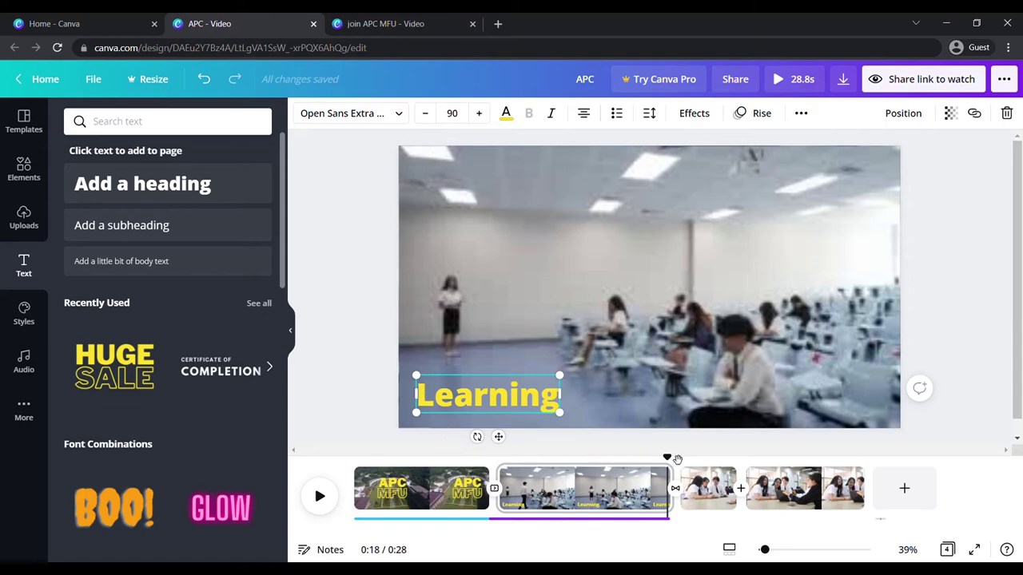
- Play the video from the APC MFU title clip through the classroom clip to review the animated caption
left_click_drag(668, 457, 396, 478)
left_click(324, 498)
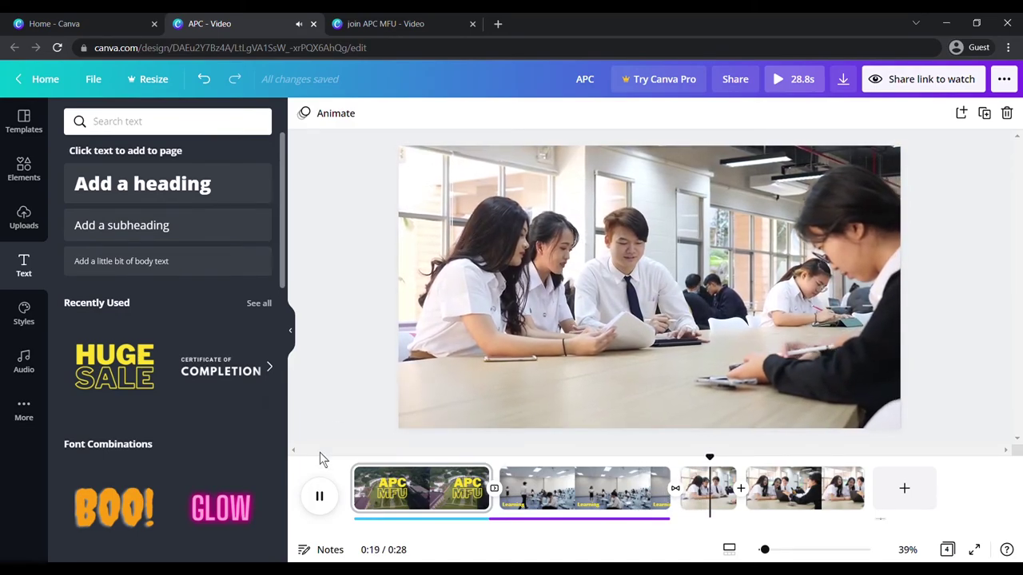
left_click(318, 496)
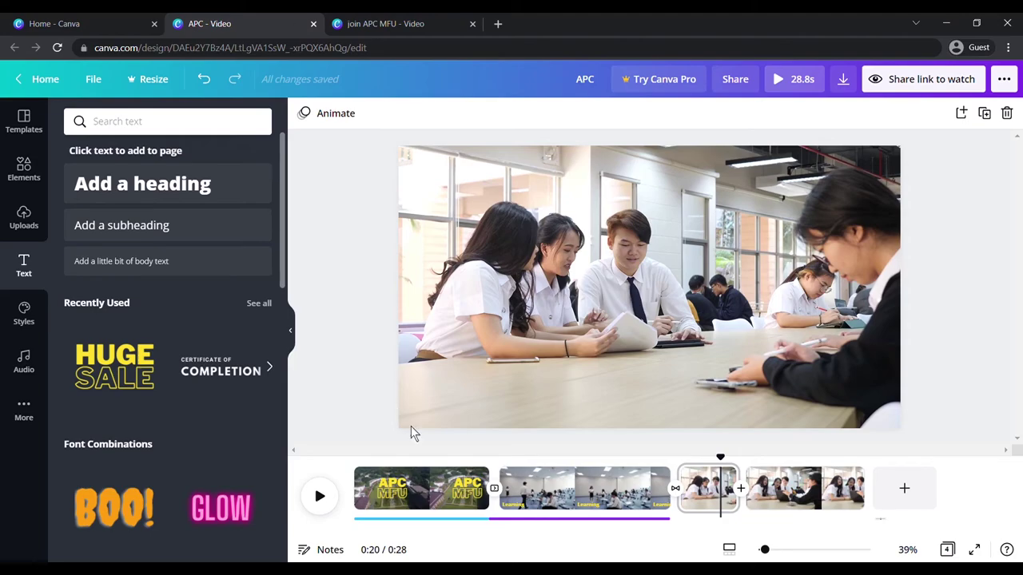
- Insert a new page before the classroom clip and fill it with the uploaded 8.1 s laboratory video, pausing its playback
left_click(512, 500)
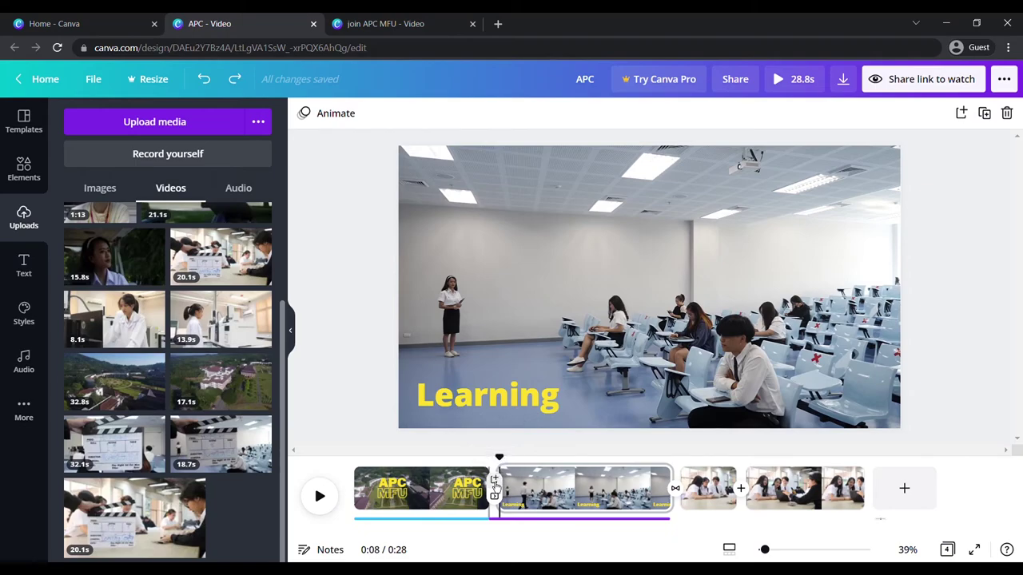
left_click(494, 482)
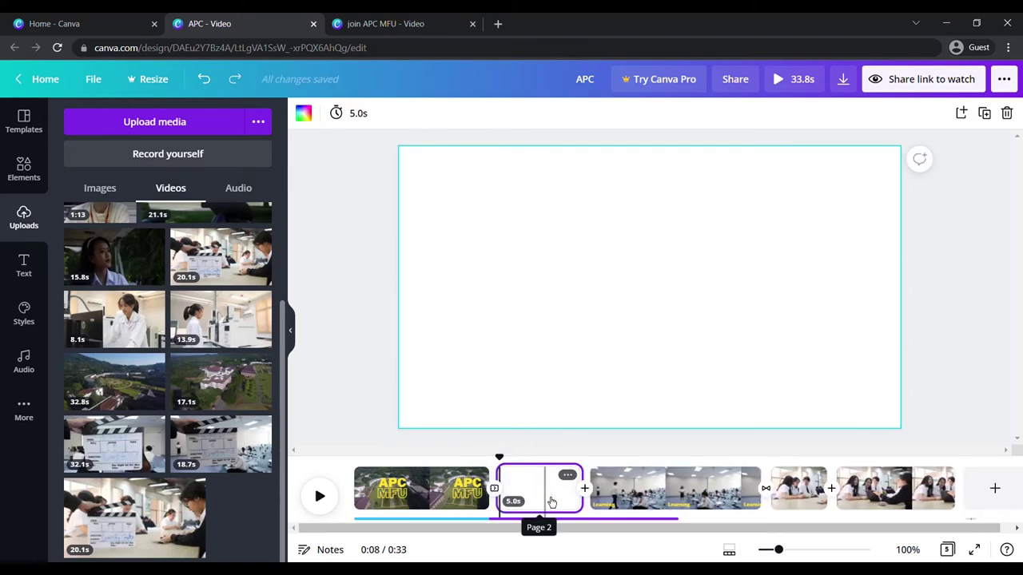
left_click_drag(128, 331, 539, 484)
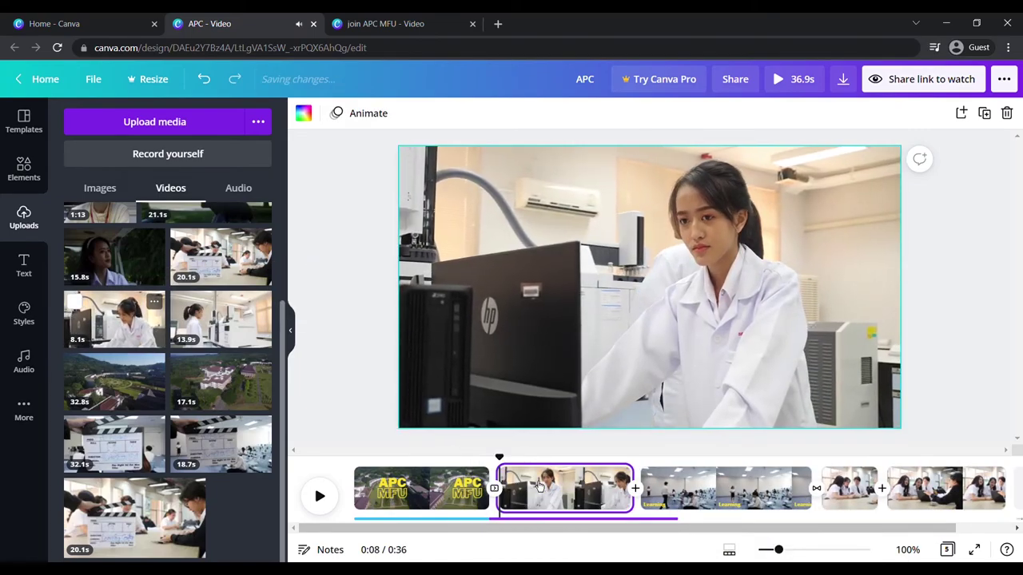
left_click(649, 304)
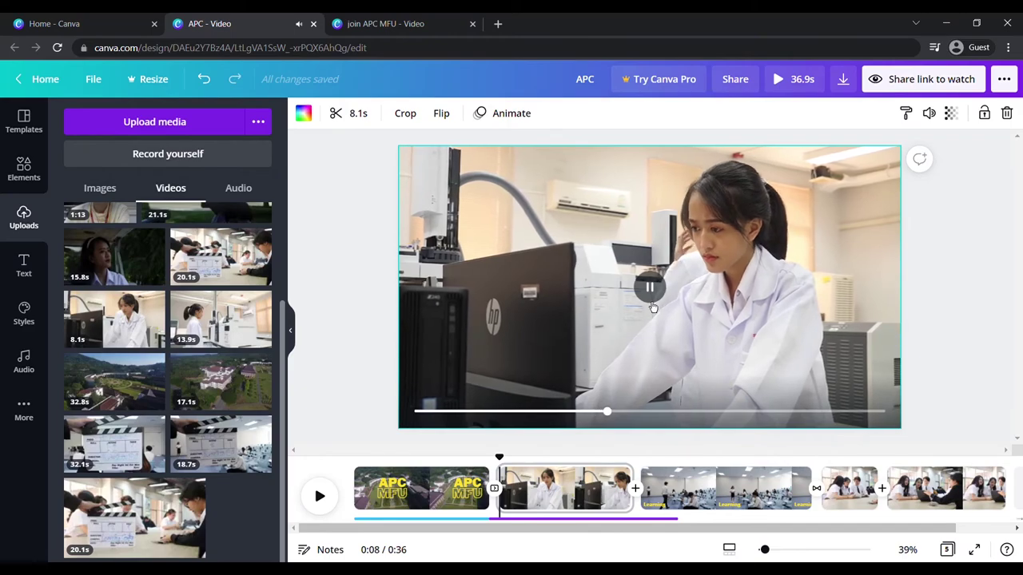
left_click(653, 304)
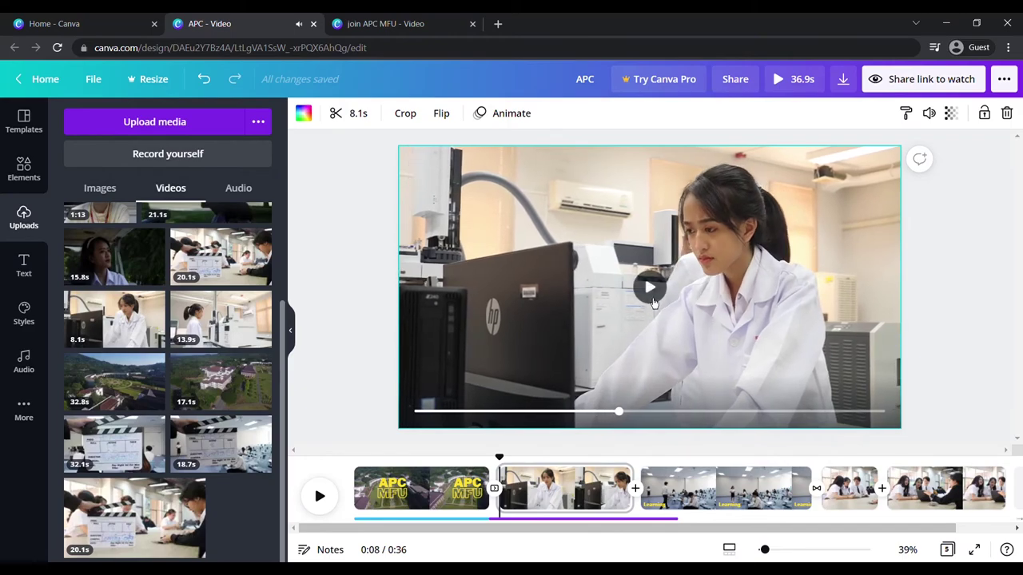
- Move the laboratory clip behind the classroom clip in the timeline and return it to the second position
left_click(529, 490)
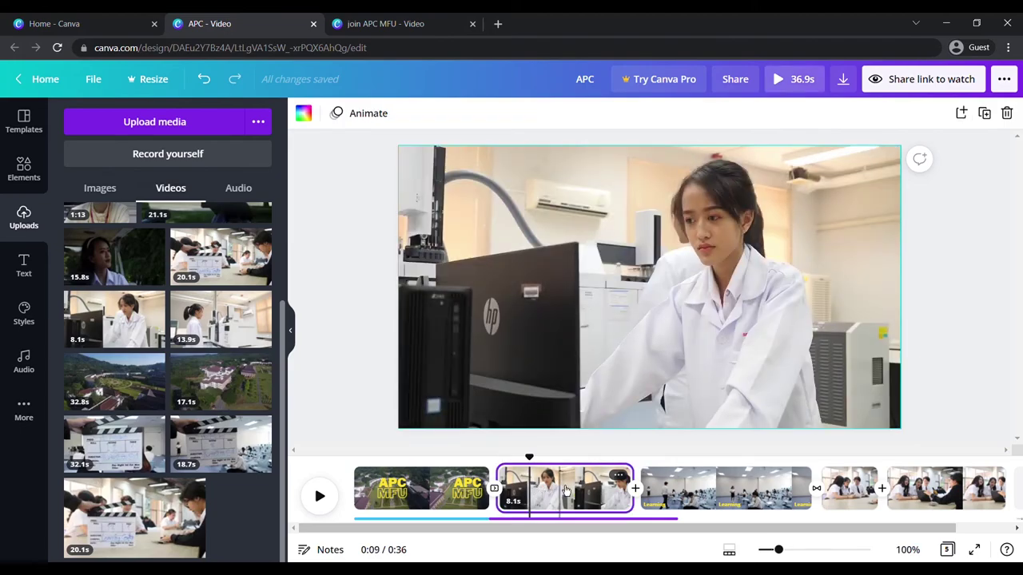
left_click_drag(572, 491, 703, 496)
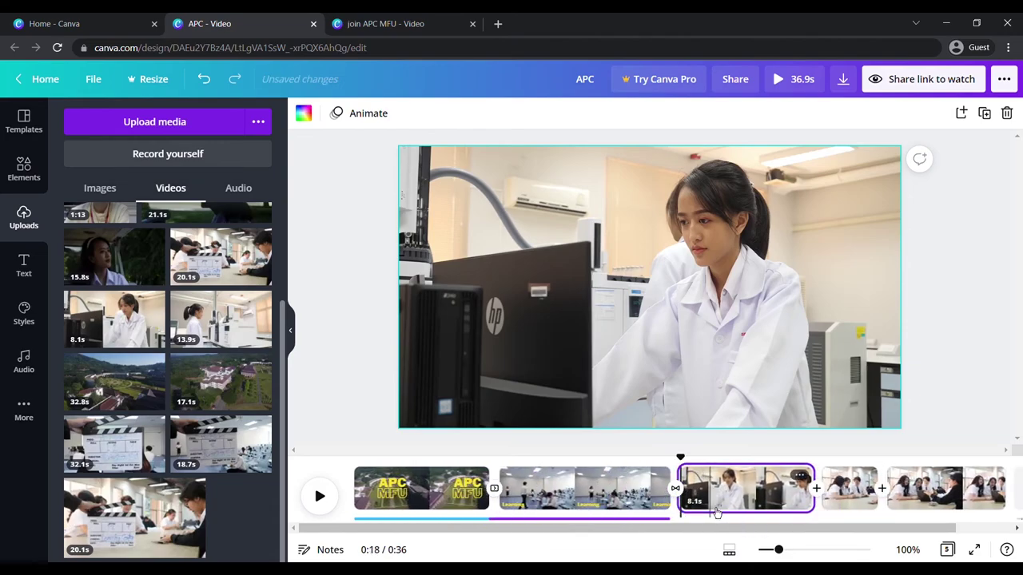
left_click_drag(716, 508, 594, 500)
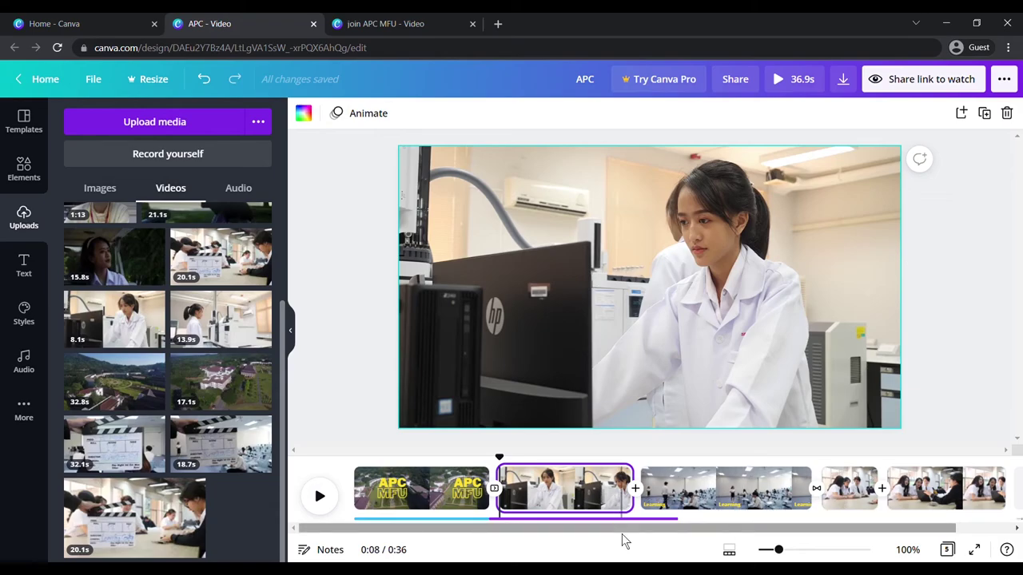
- Insert a page after the laboratory clip and apply the READY page from the Peach and Orange Vibrant Food YouTube Intro template
left_click(636, 479)
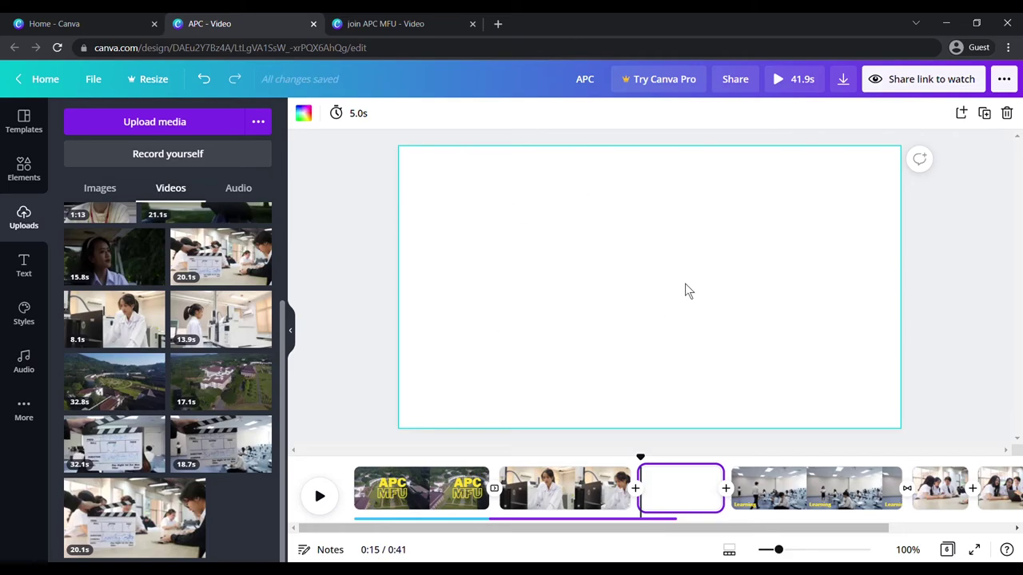
left_click(25, 124)
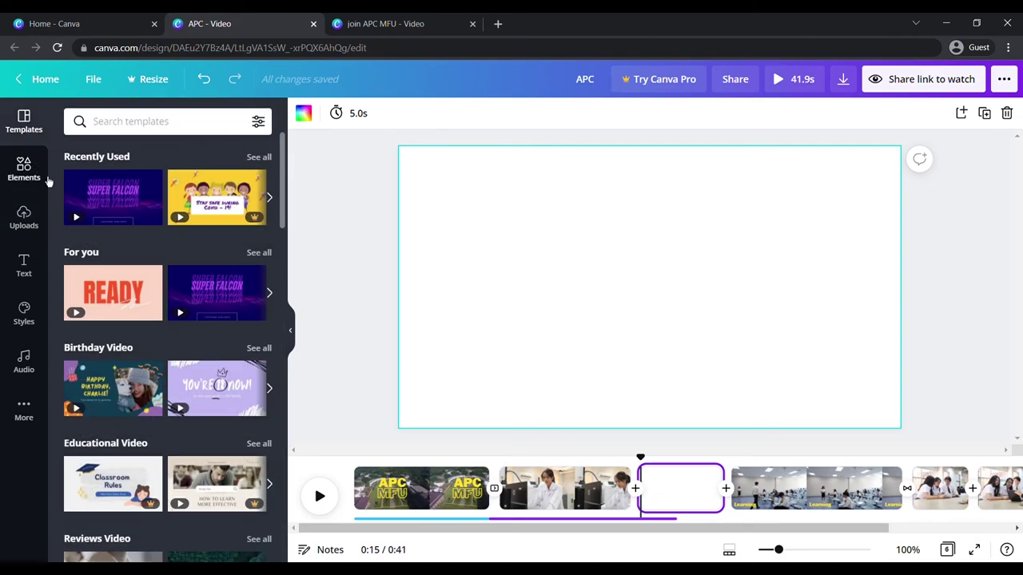
mouse_move(231, 197)
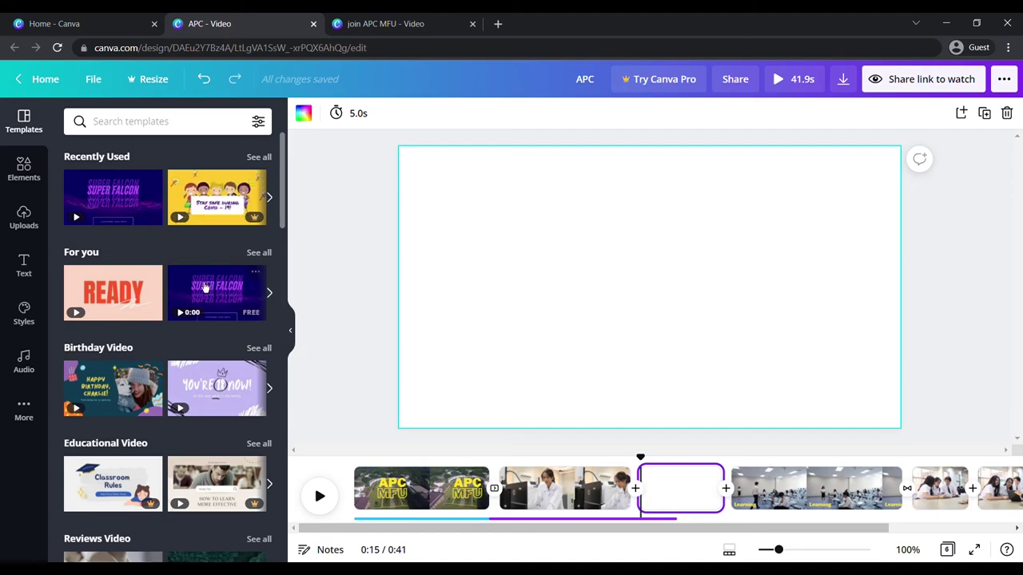
mouse_move(123, 289)
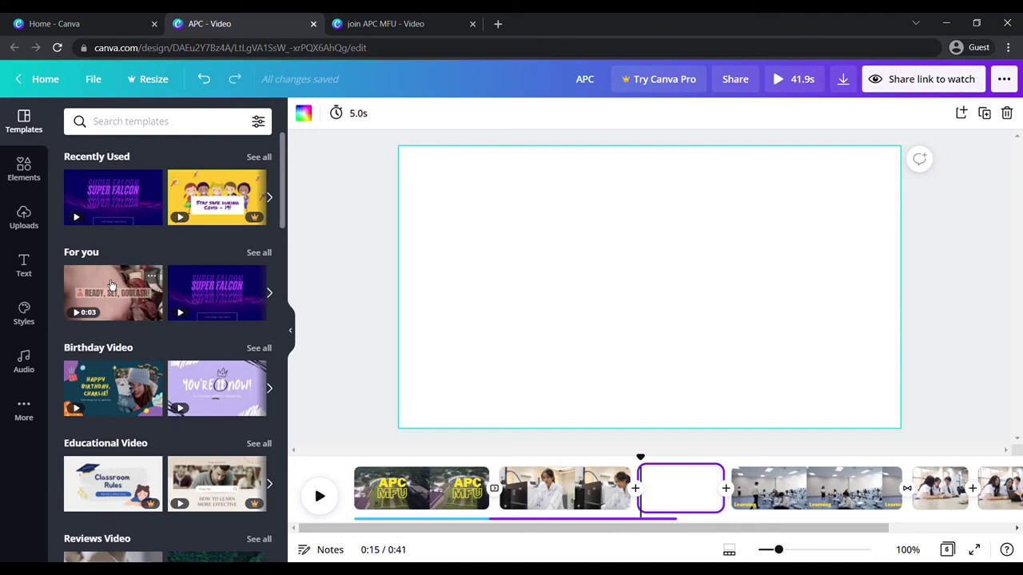
left_click(112, 285)
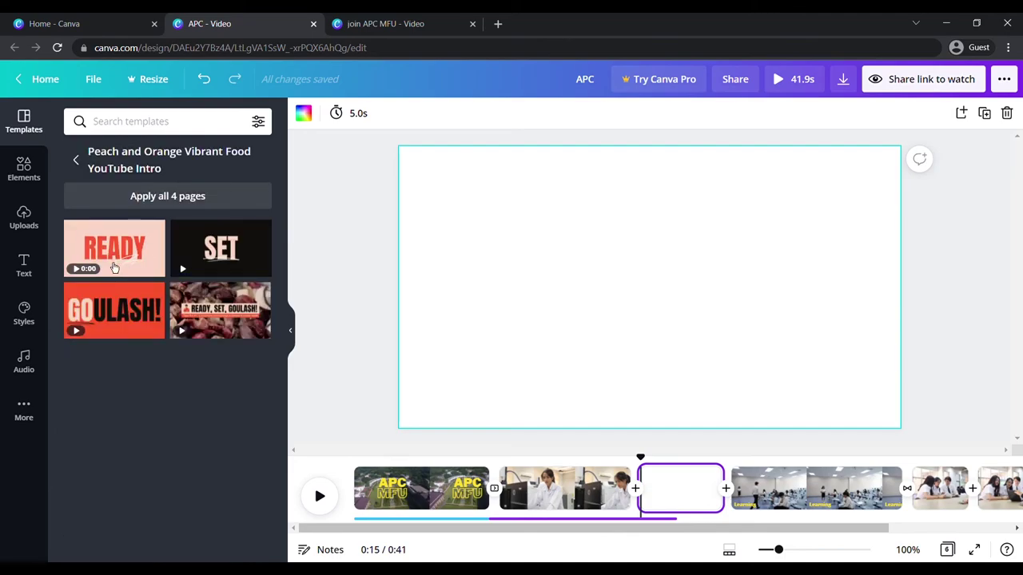
left_click(114, 260)
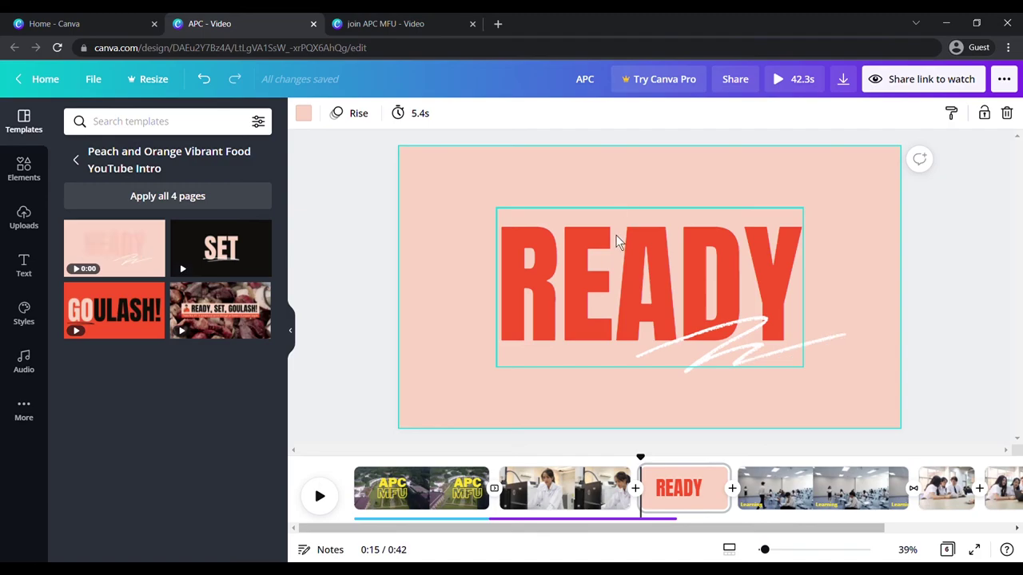
- Recolour the READY text to the medium grey default colour and move its page ahead of the laboratory clip
left_click(631, 253)
left_click(506, 115)
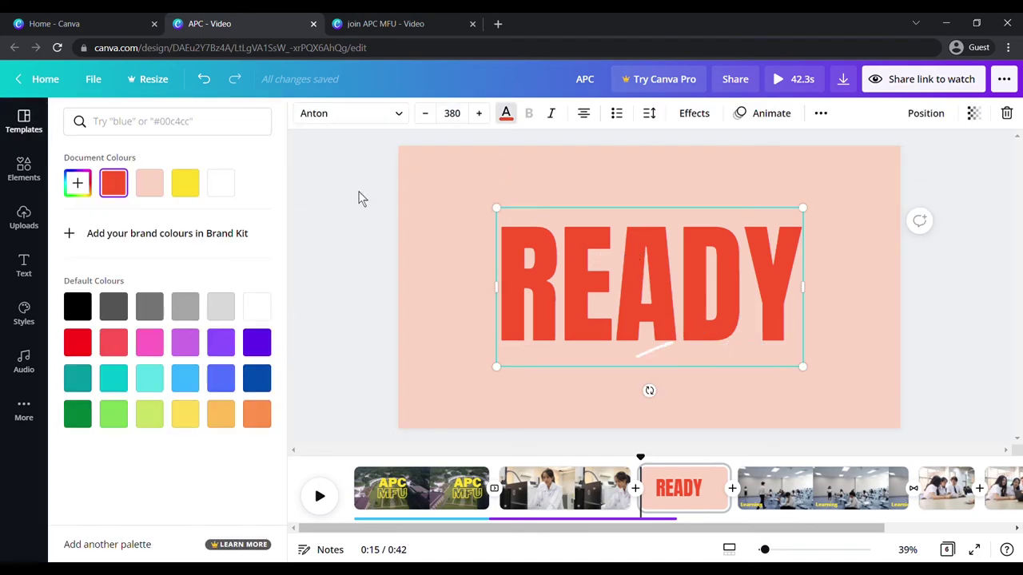
left_click(152, 315)
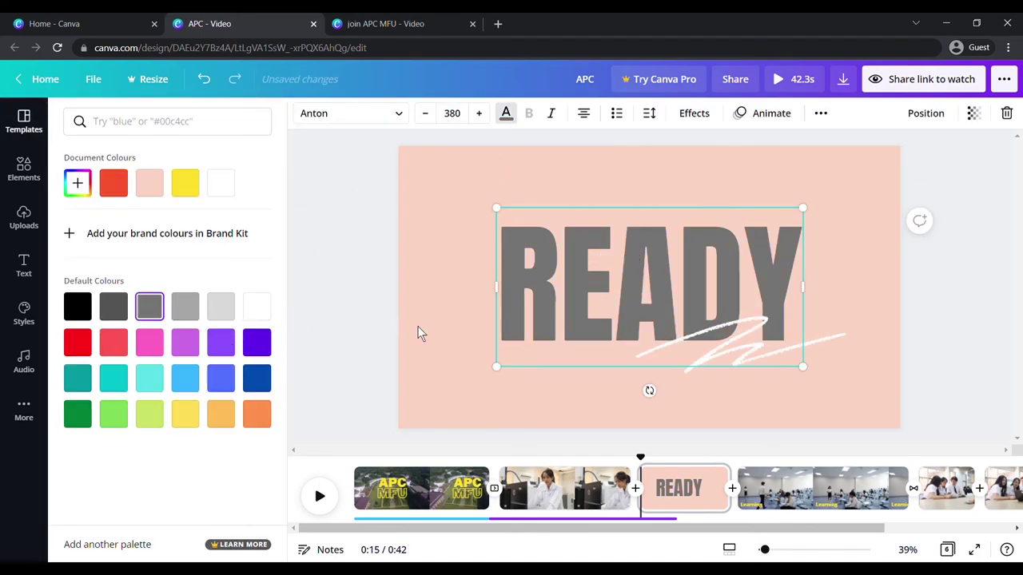
key("Escape")
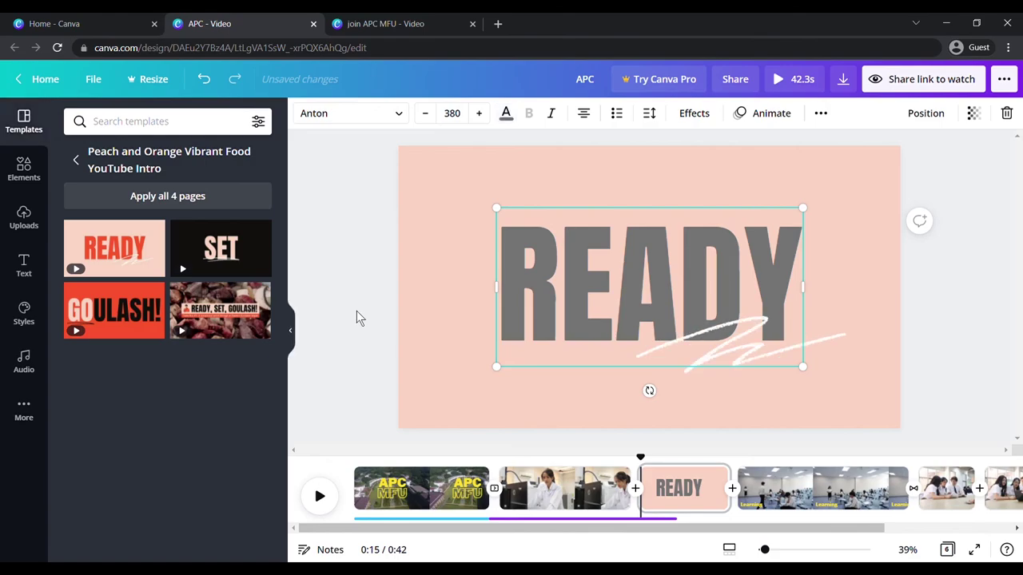
left_click_drag(680, 489, 561, 484)
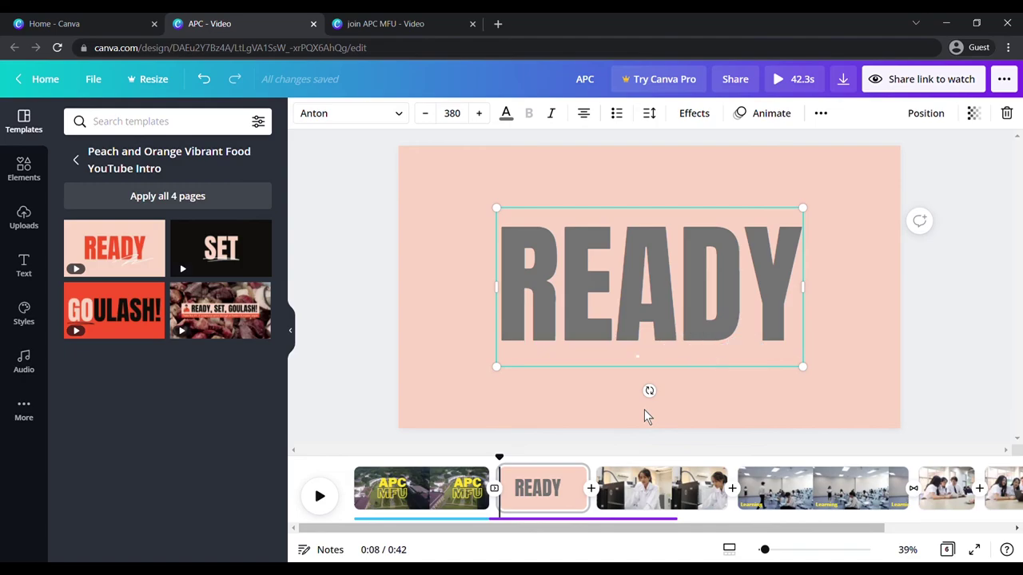
- Play the video from the start through the READY page into the laboratory clip to review the new order
left_click_drag(500, 458, 357, 474)
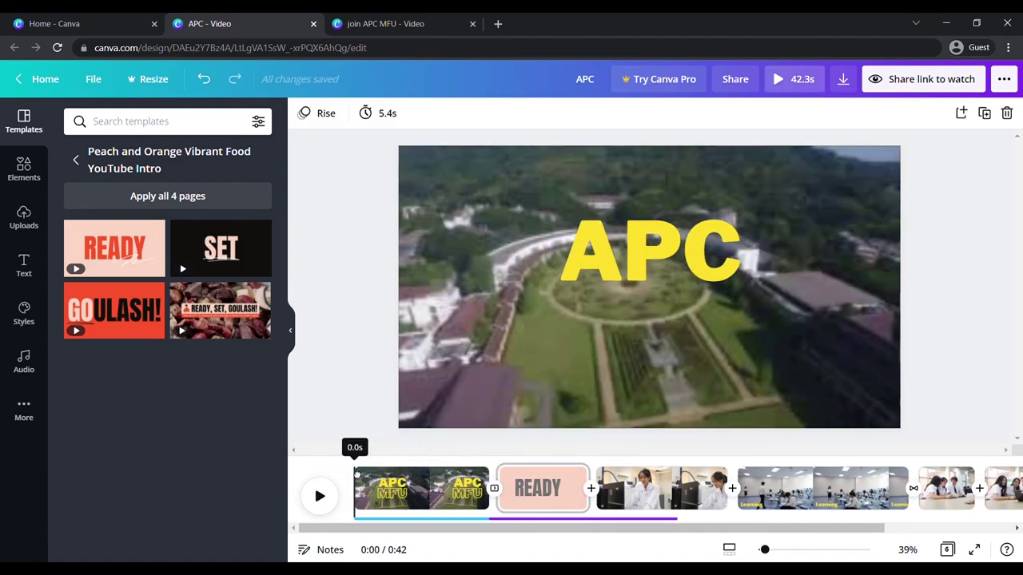
left_click(329, 497)
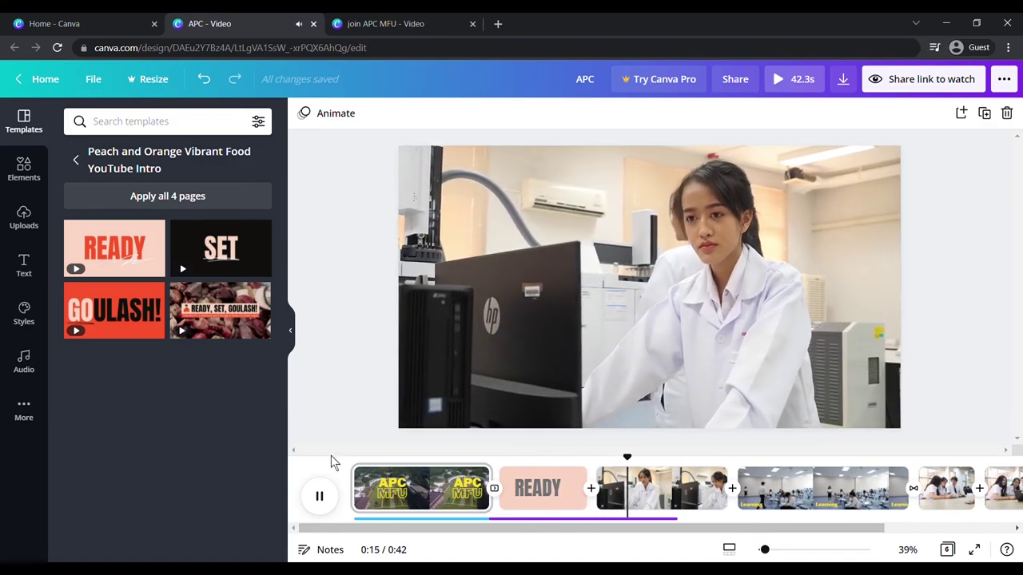
left_click(320, 496)
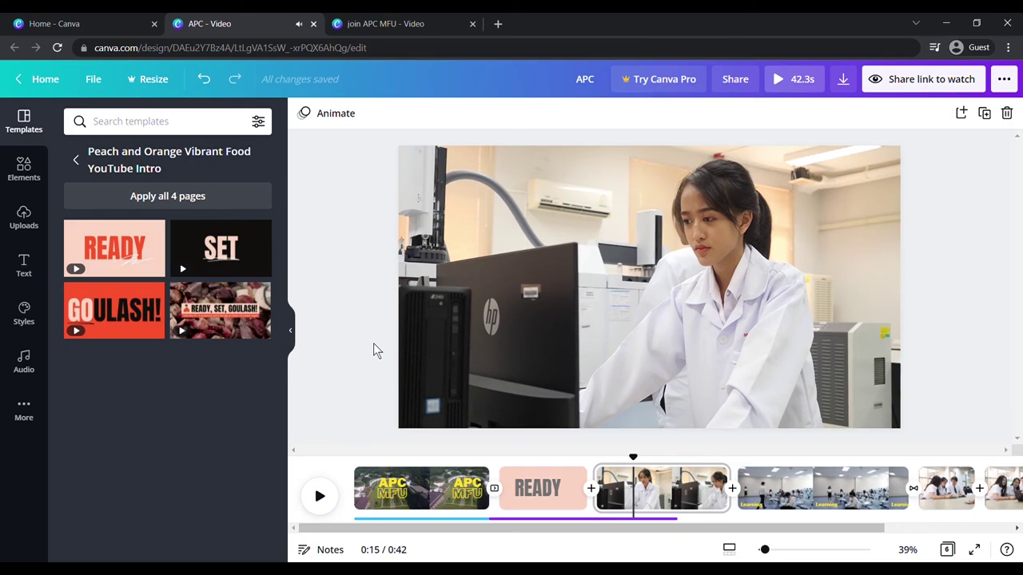
- Move the purple music track to start at the laboratory clip and trim its end to 8.1 s to match the clip
left_click(553, 520)
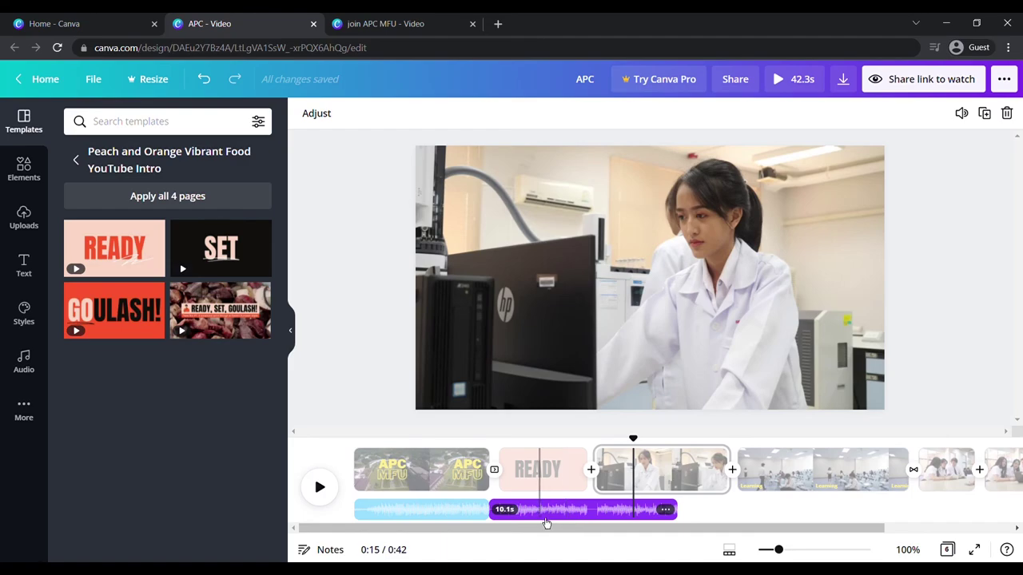
left_click_drag(562, 518, 644, 523)
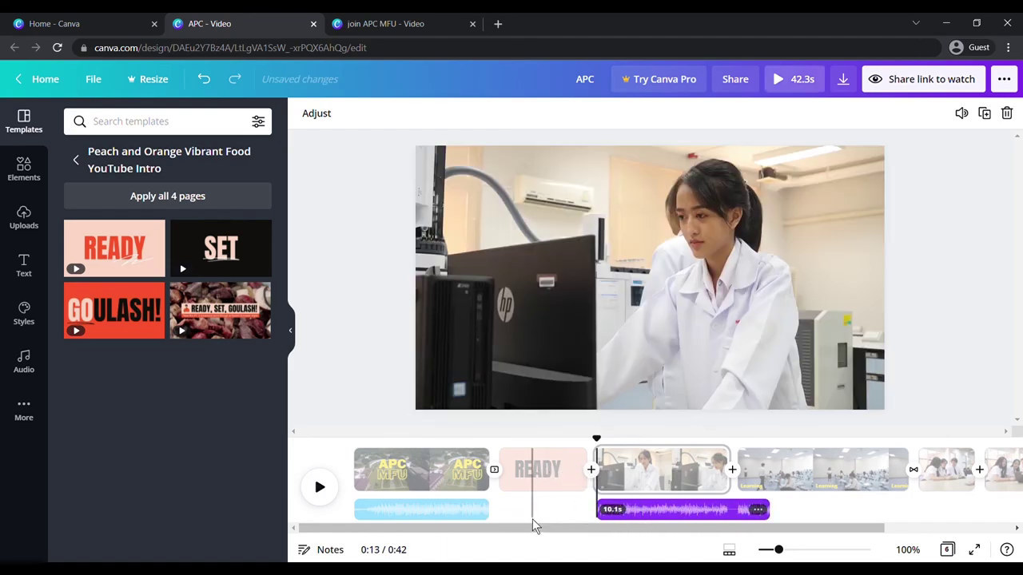
left_click_drag(771, 511, 728, 521)
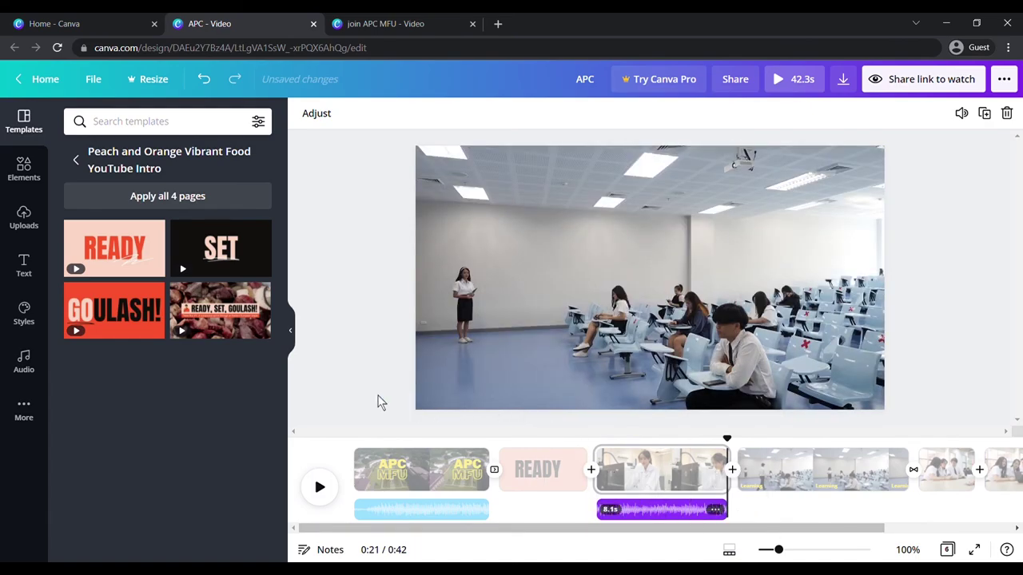